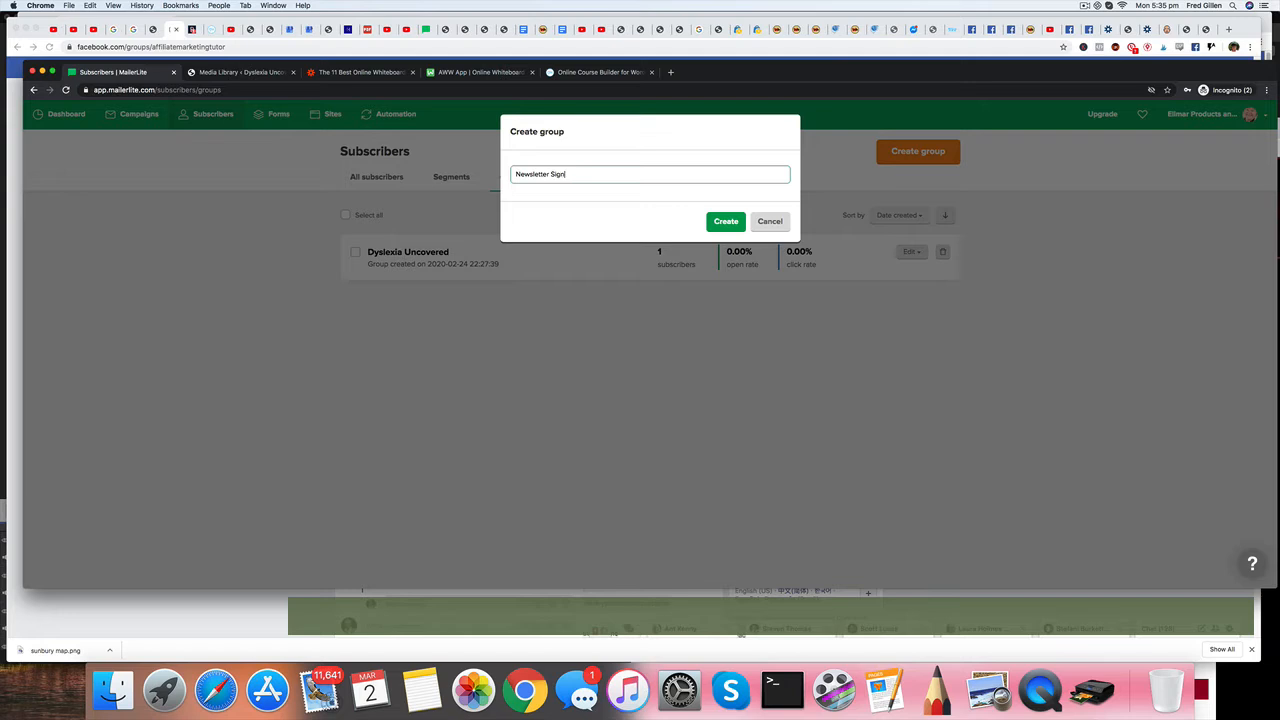
Finish naming the new subscriber group "Newsletter Sign Ups" and create it.
type("ps")
left_click(726, 223)
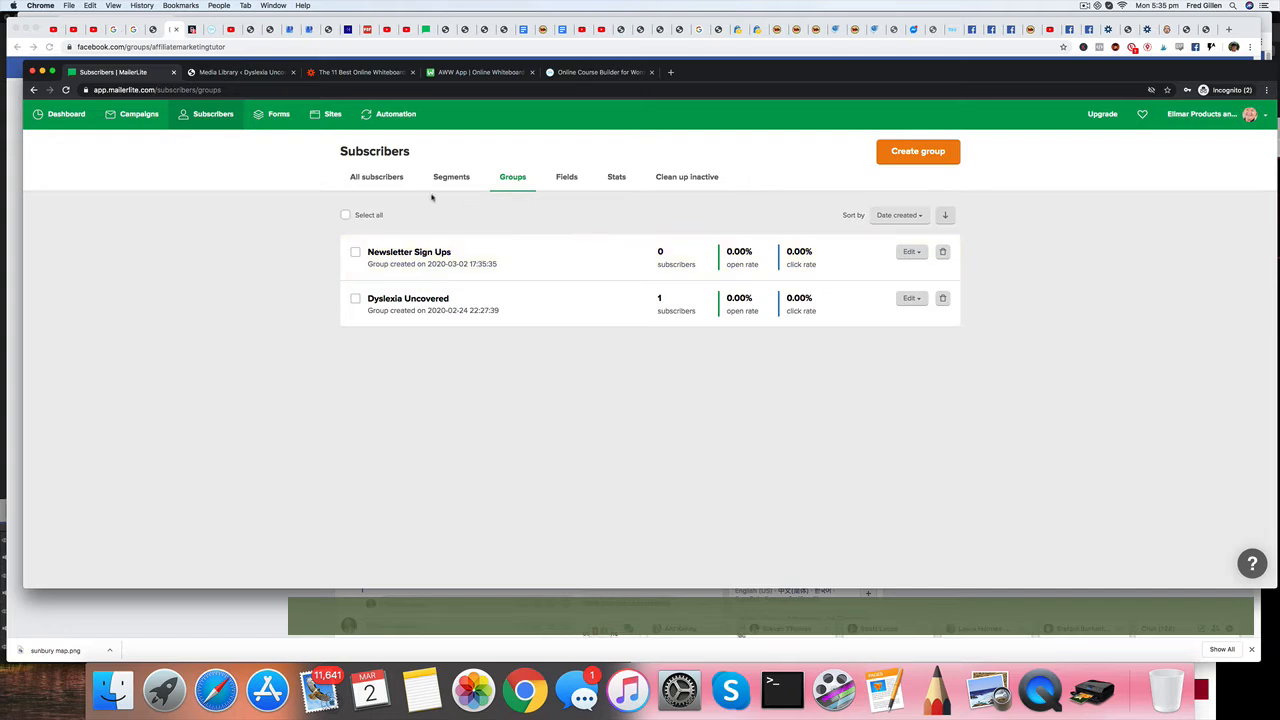
Create an embedded form named "News Letter Sign Ups" and assign it to the Newsletter Sign Ups subscriber group.
left_click(279, 116)
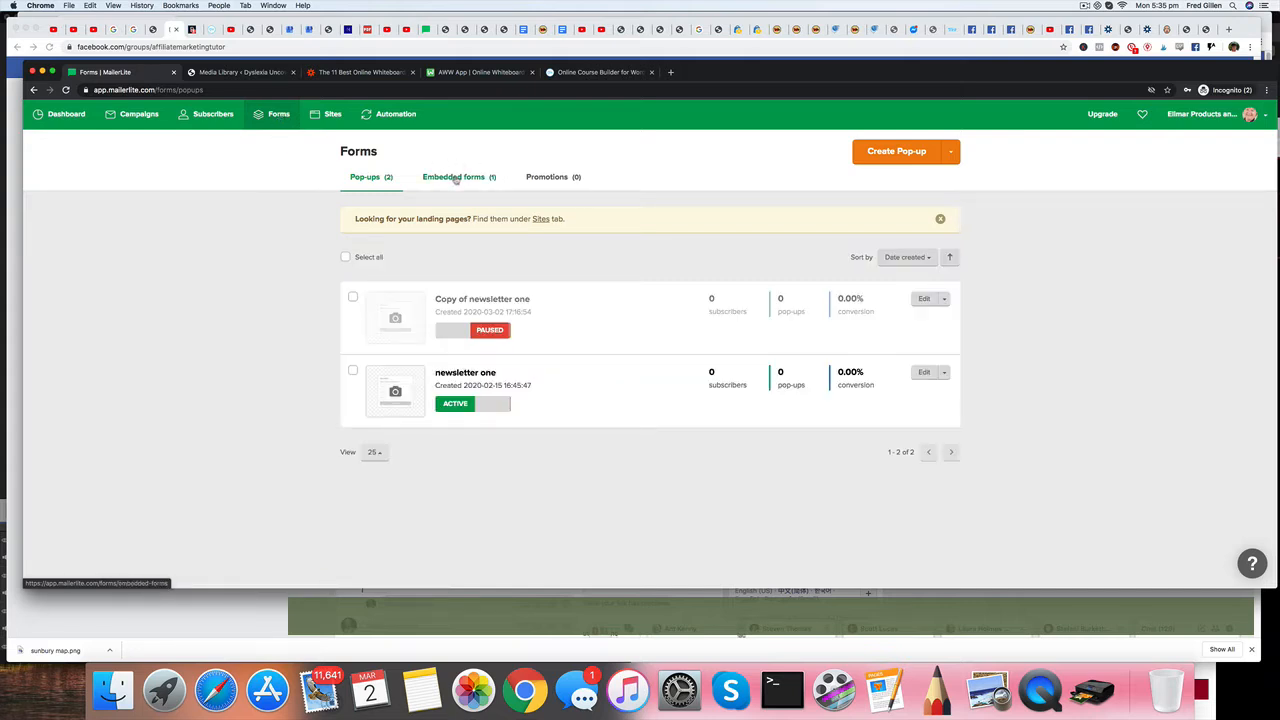
left_click(455, 178)
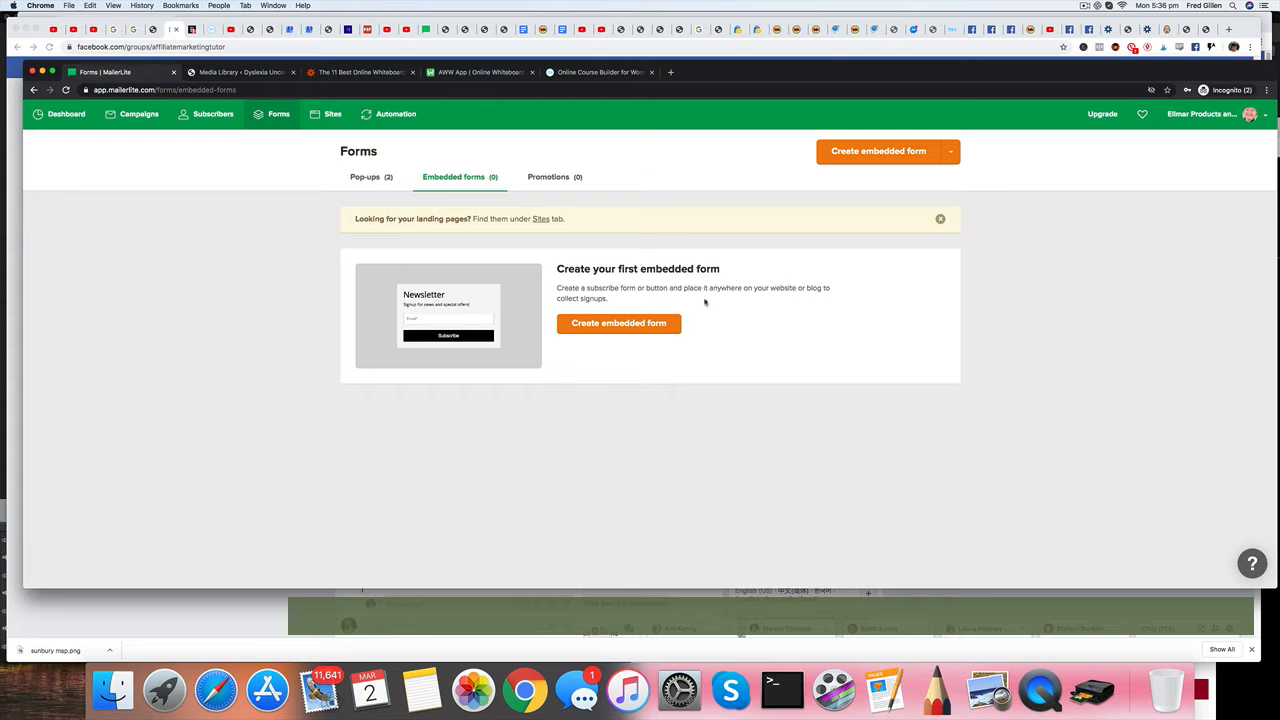
left_click(618, 324)
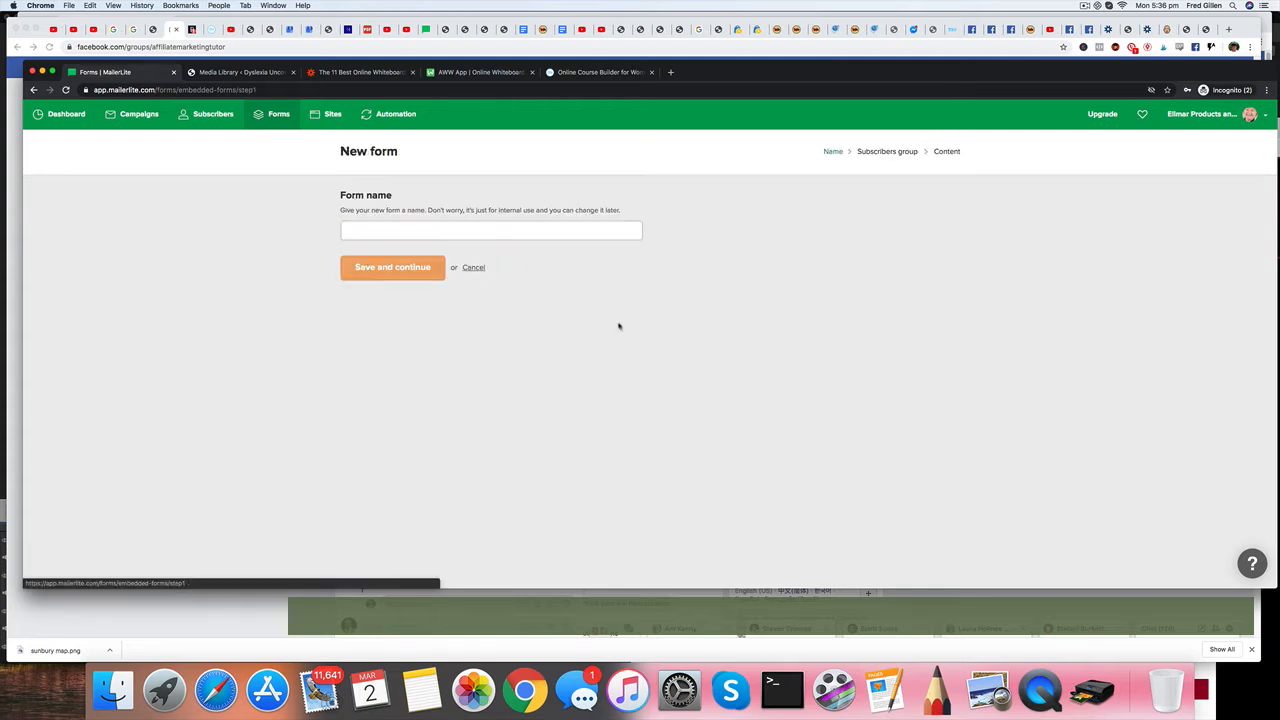
left_click(412, 229)
type("New")
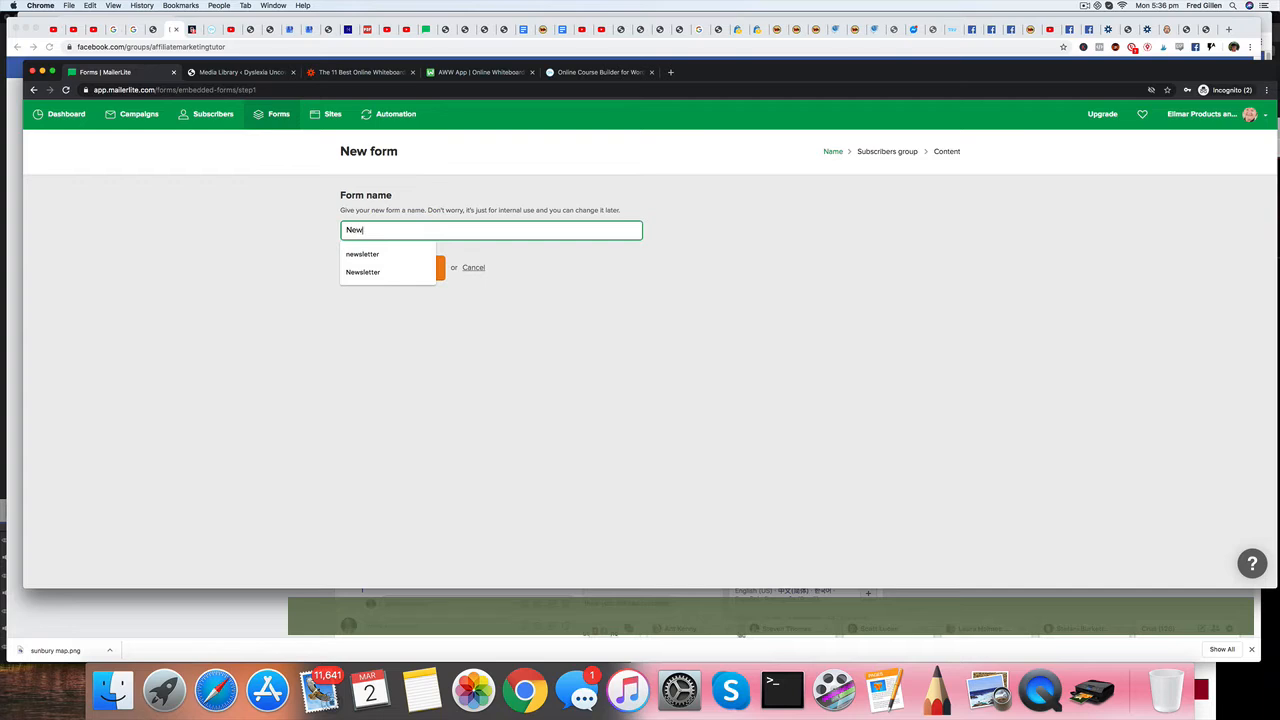
type("s Letter")
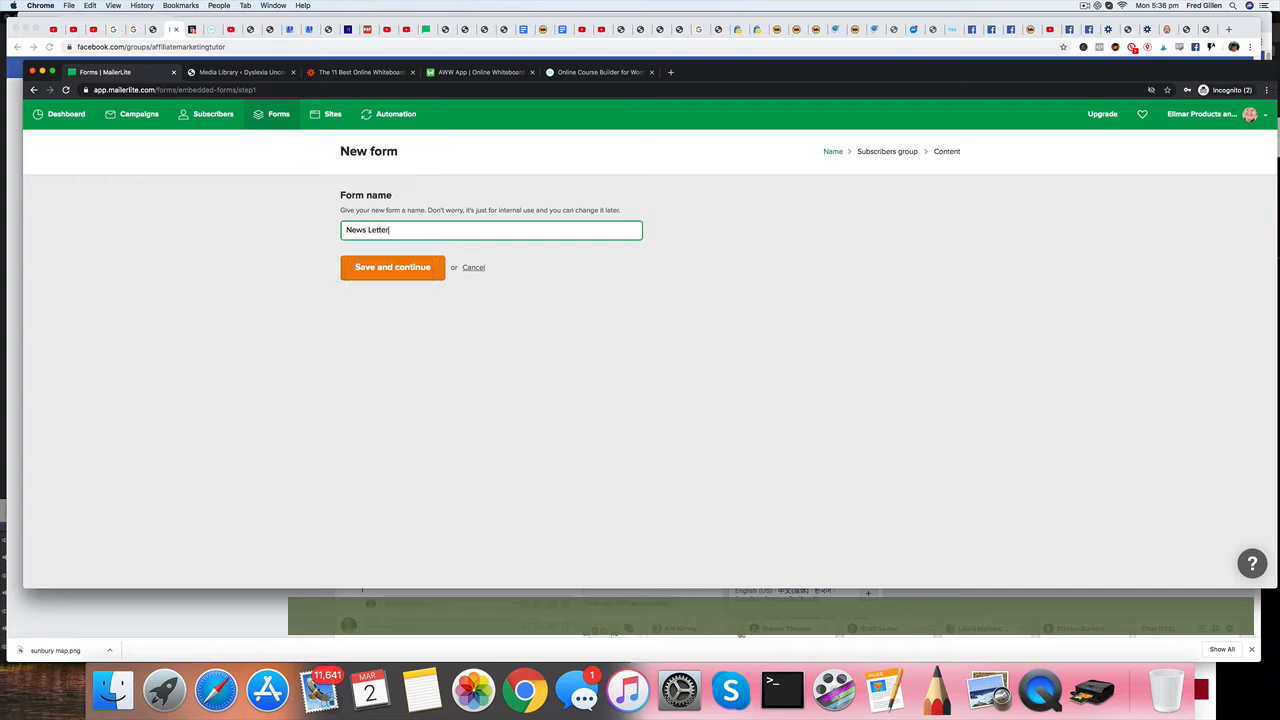
type(" Sign Ups")
left_click(400, 270)
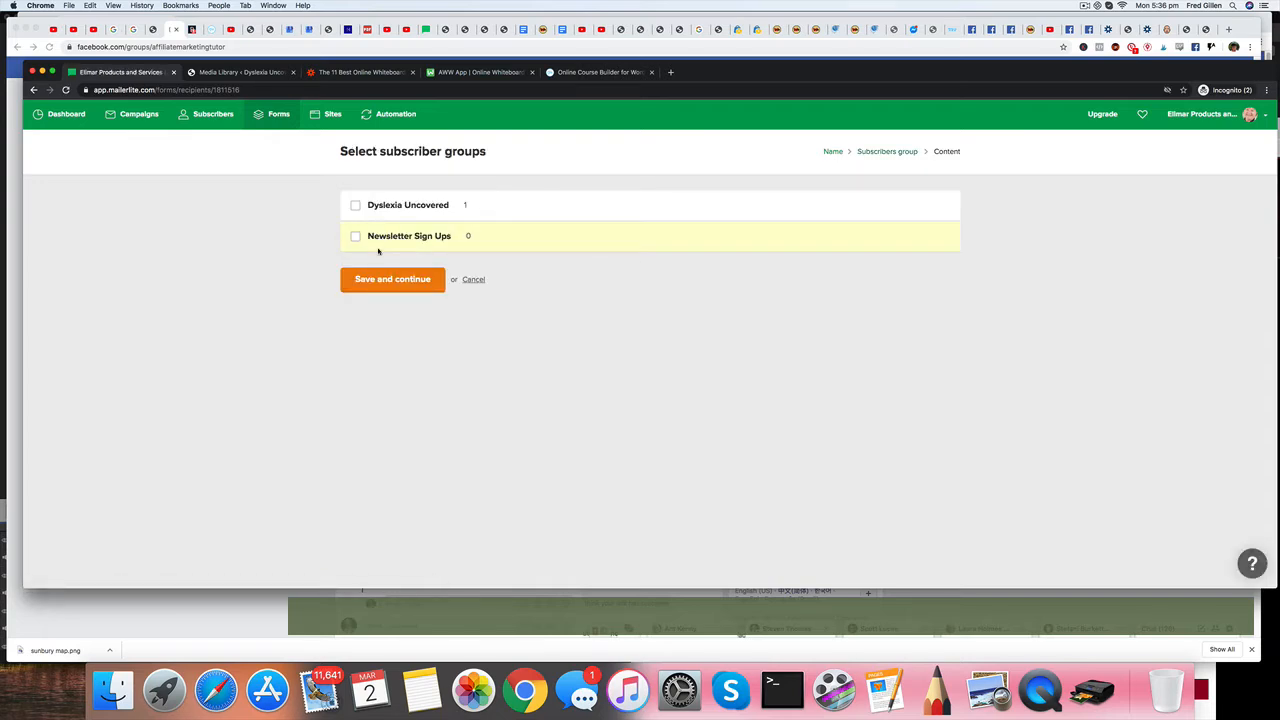
left_click(396, 238)
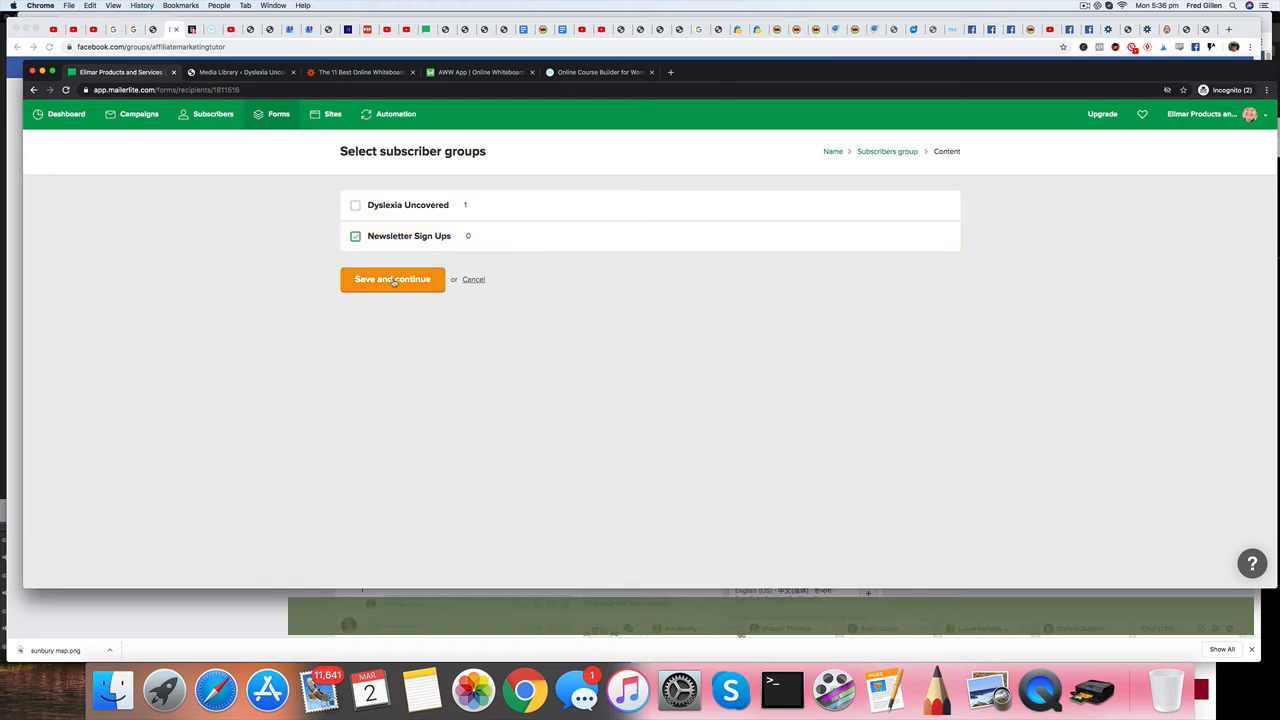
left_click(395, 281)
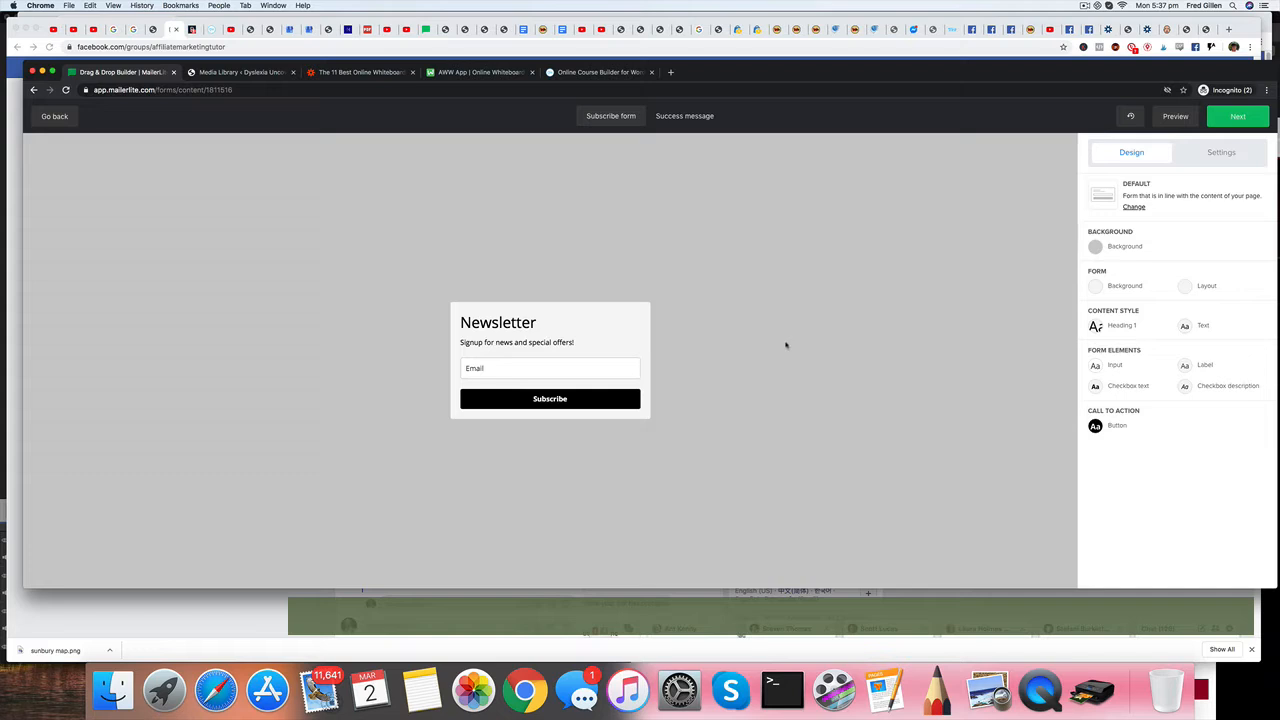
Change the background color behind the subscribe form to white.
left_click(1117, 250)
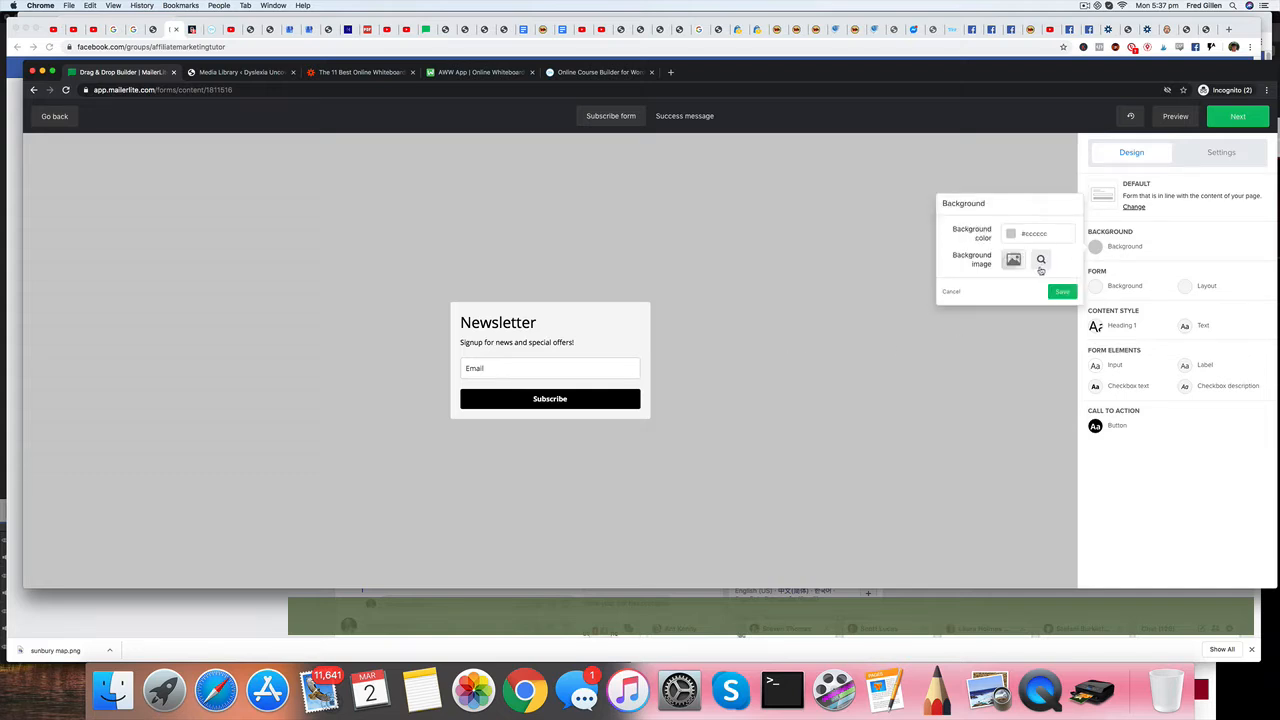
left_click(1025, 234)
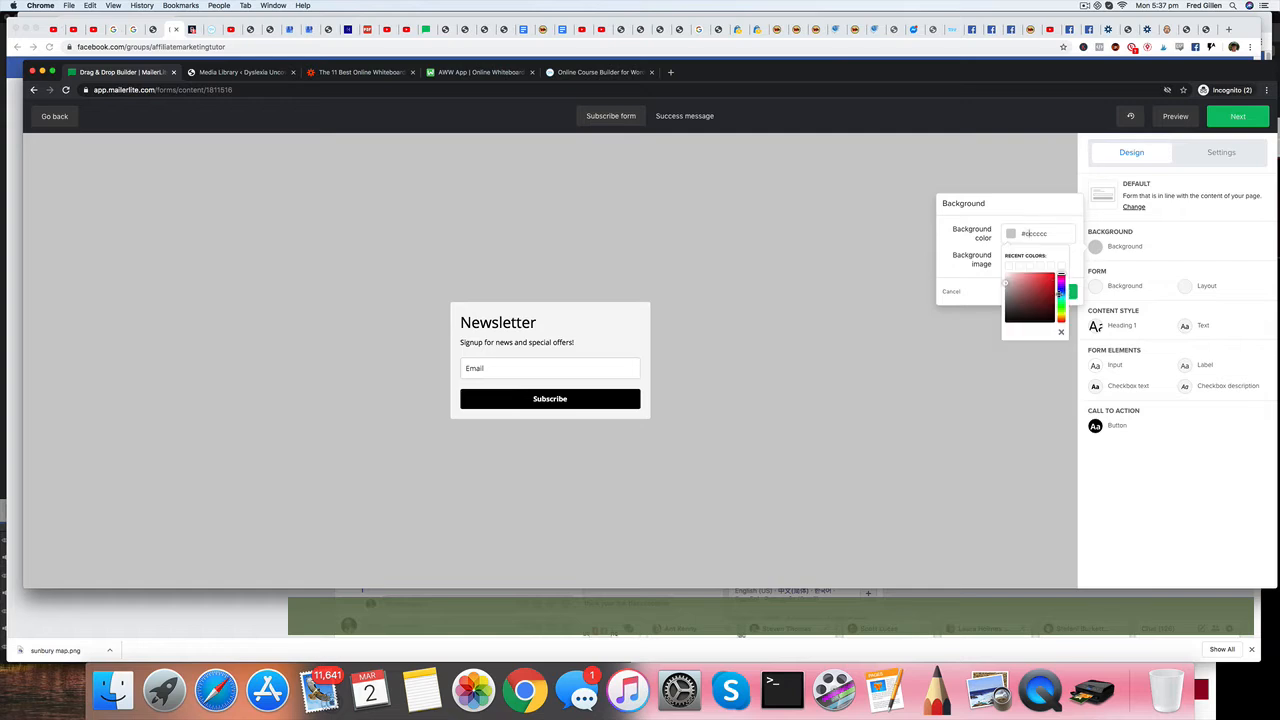
left_click(1061, 293)
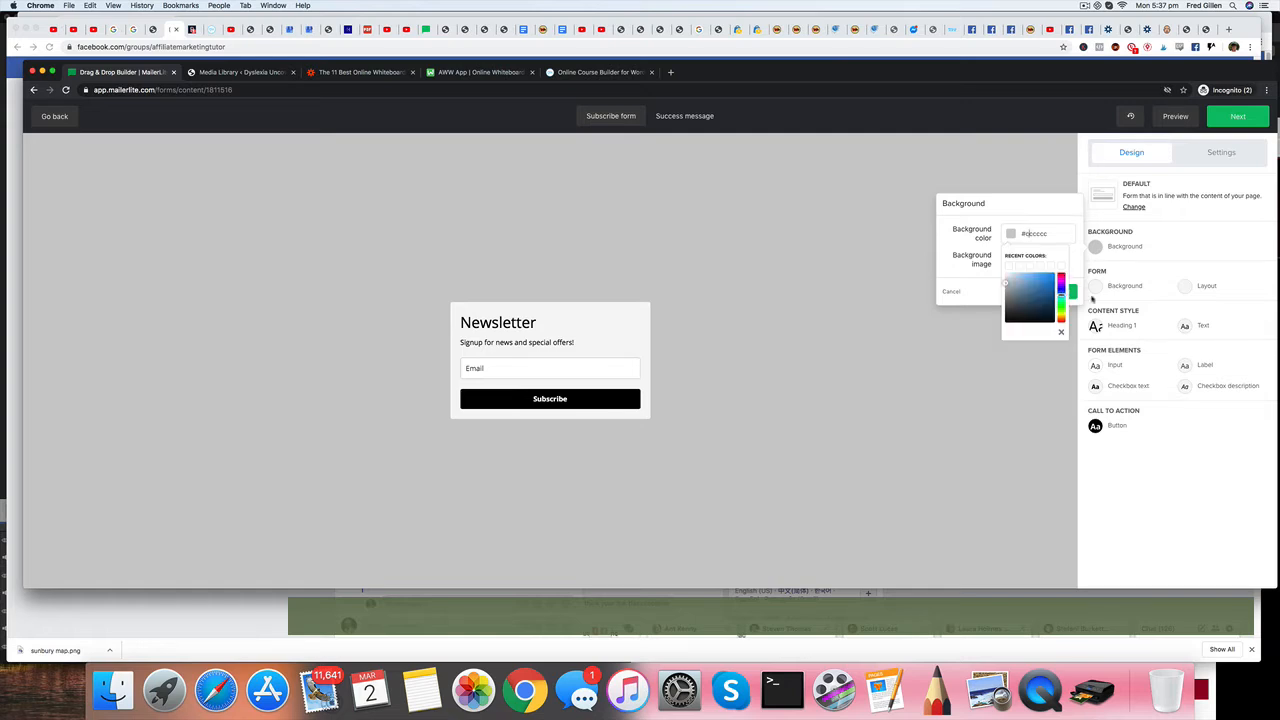
left_click(1051, 278)
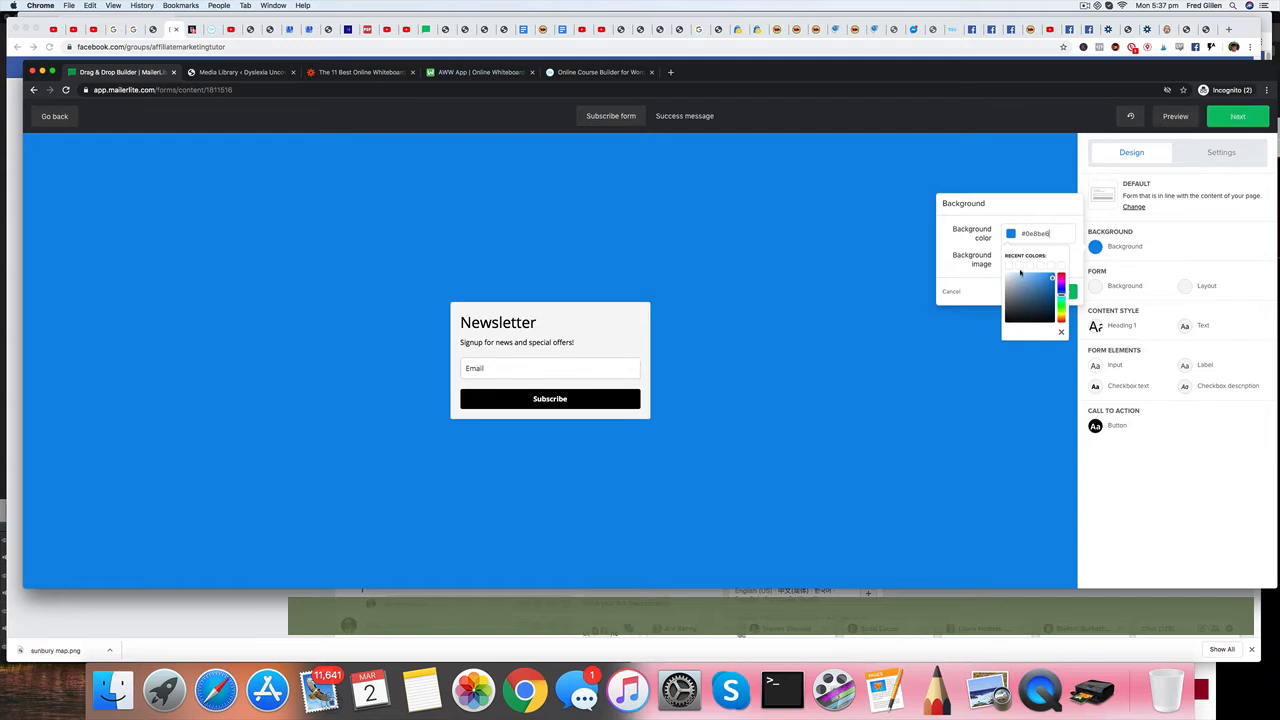
left_click(1012, 268)
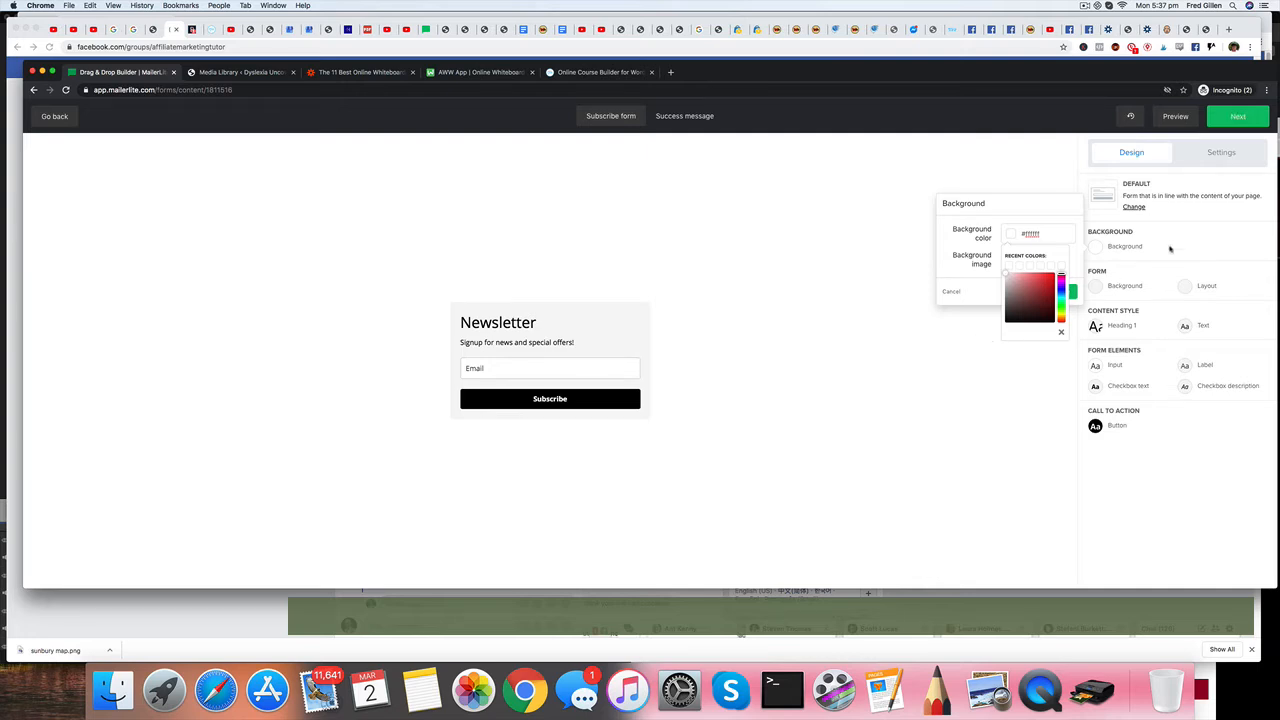
Enable a custom success page with the redirect URL "News Letter 1" and finish the form design.
left_click(1222, 153)
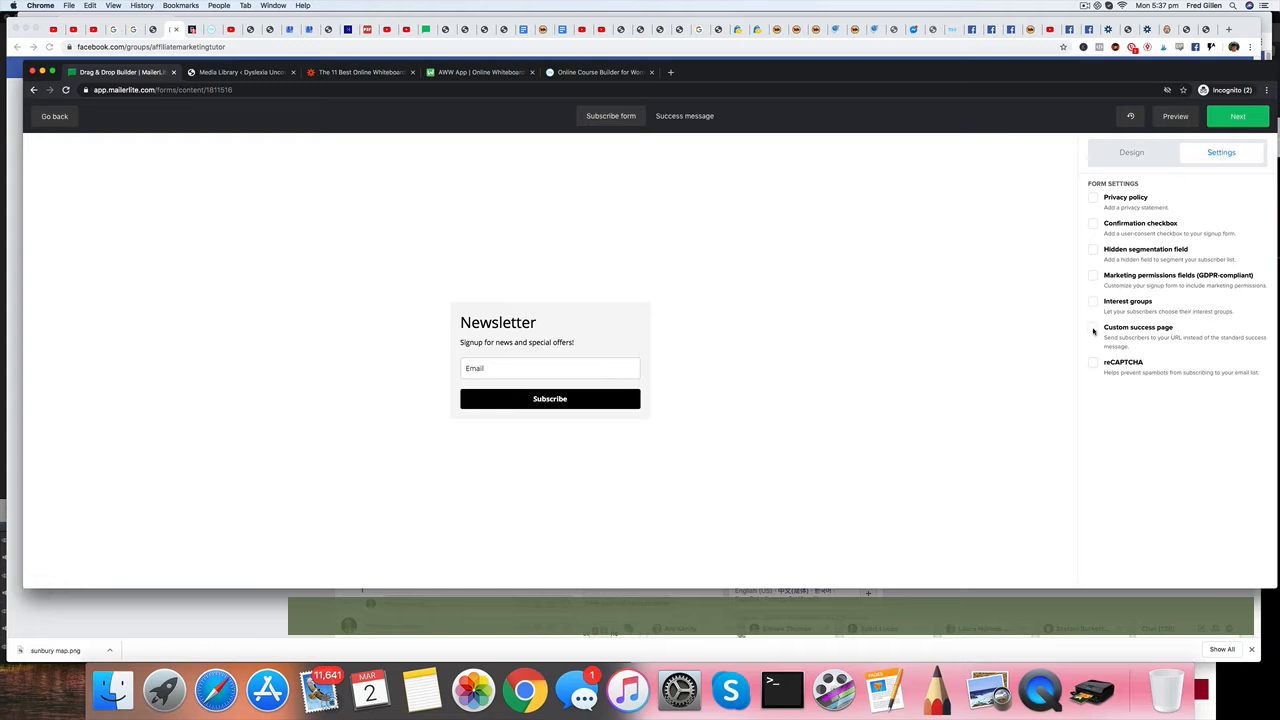
left_click(1094, 328)
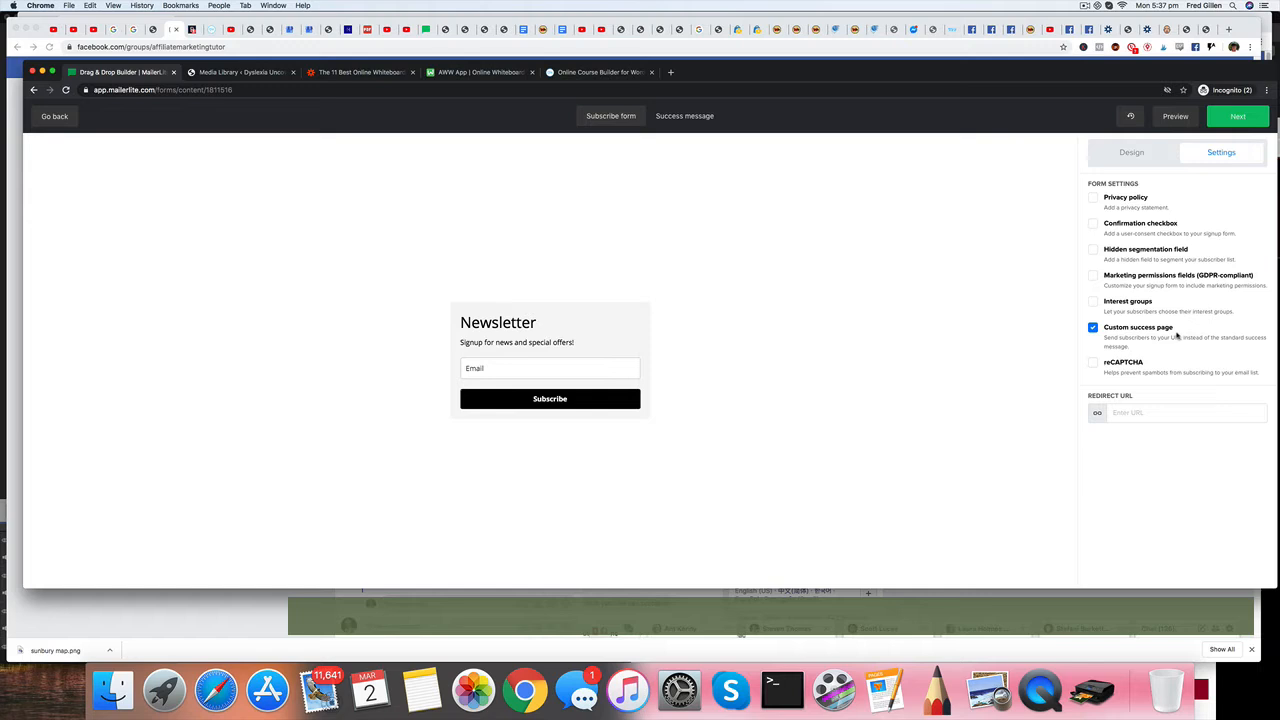
left_click(1134, 412)
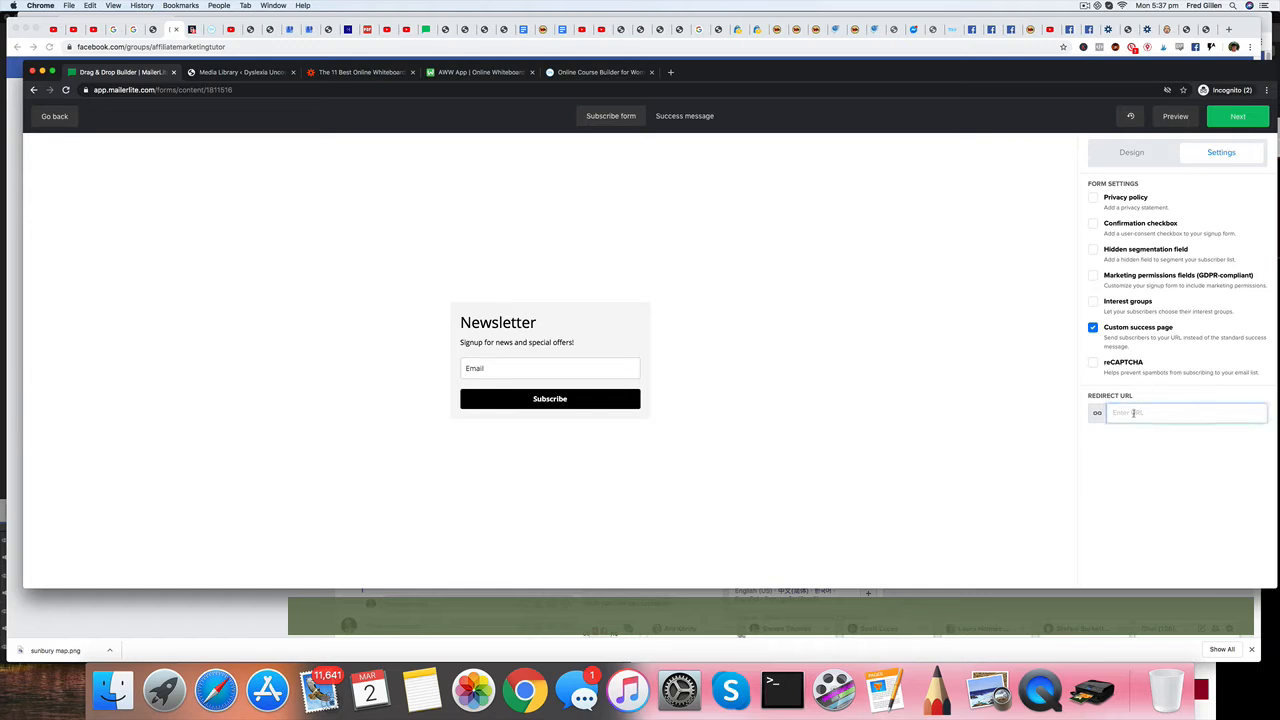
type("News Letter T")
left_click(1239, 118)
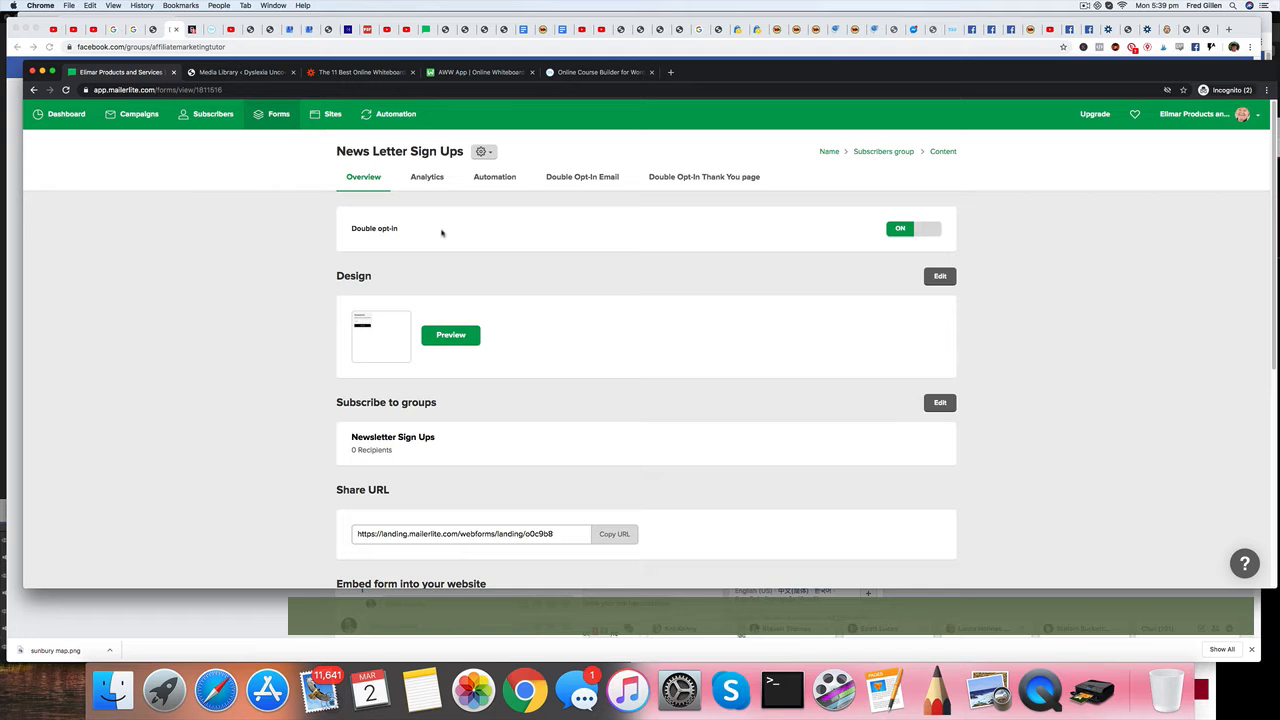
Turn off double opt-in for the form and select its share URL.
left_click(900, 232)
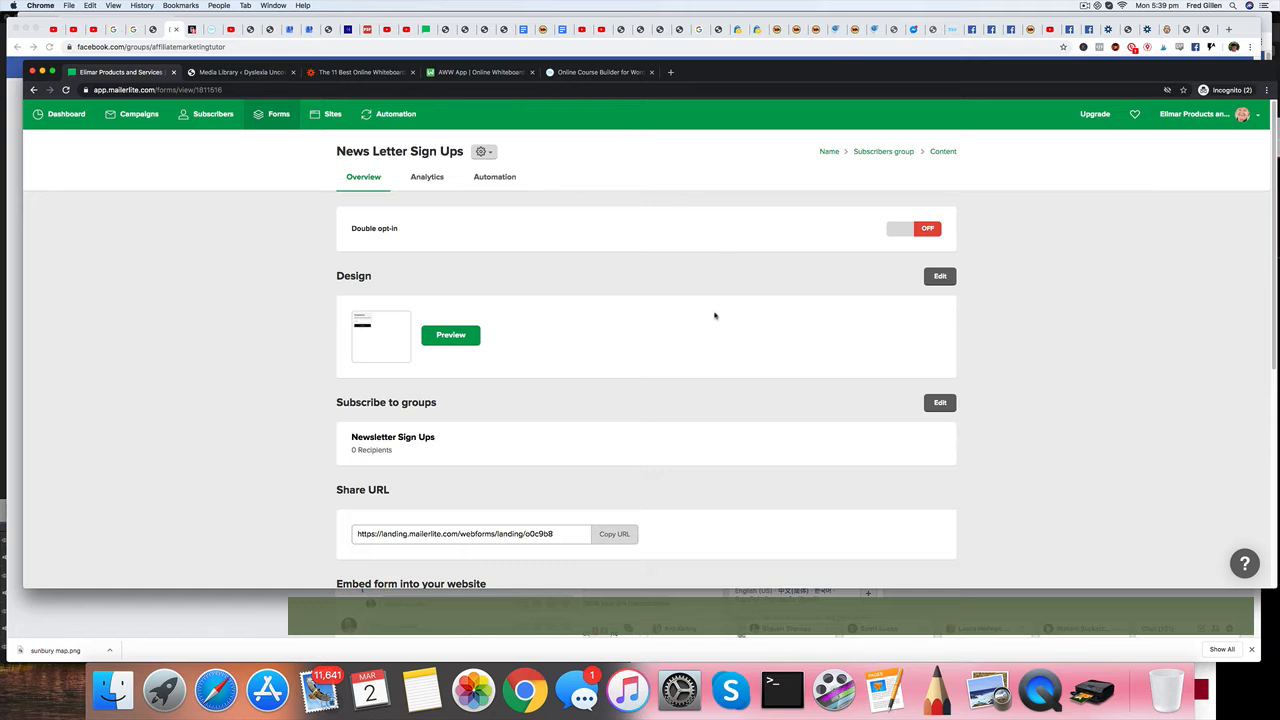
scroll(713, 315, "down", 2)
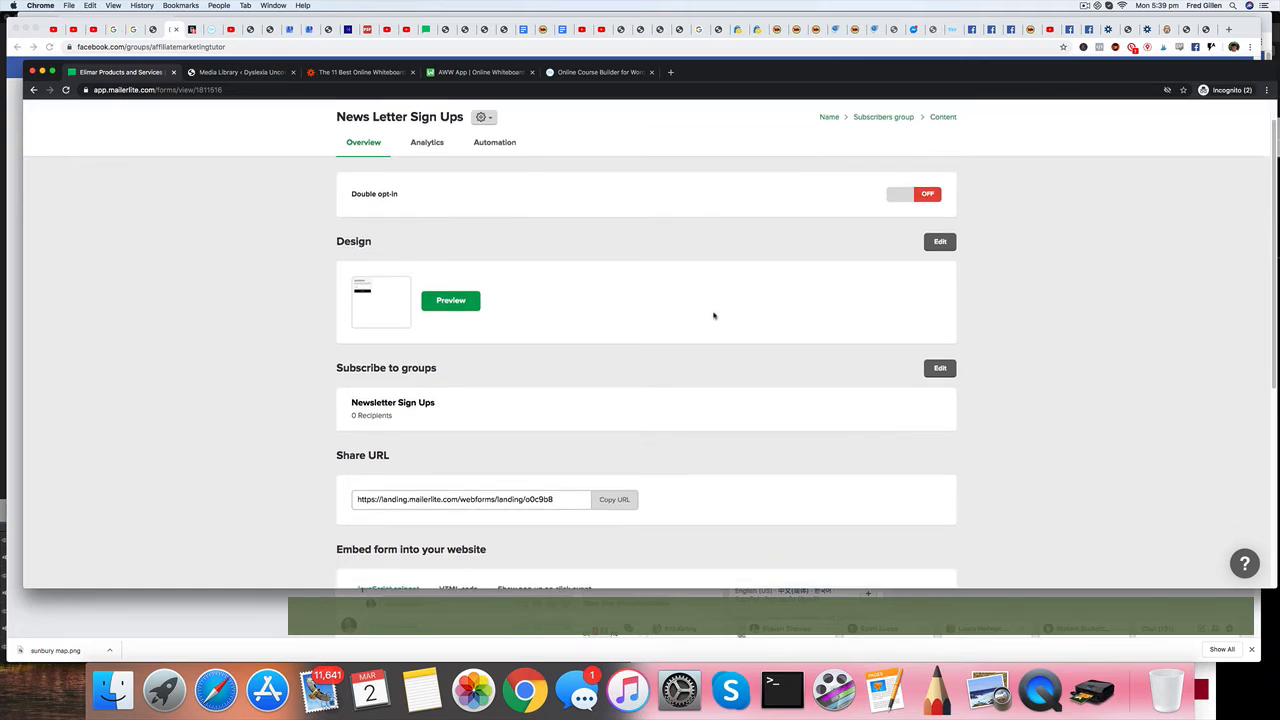
scroll(713, 315, "down", 3)
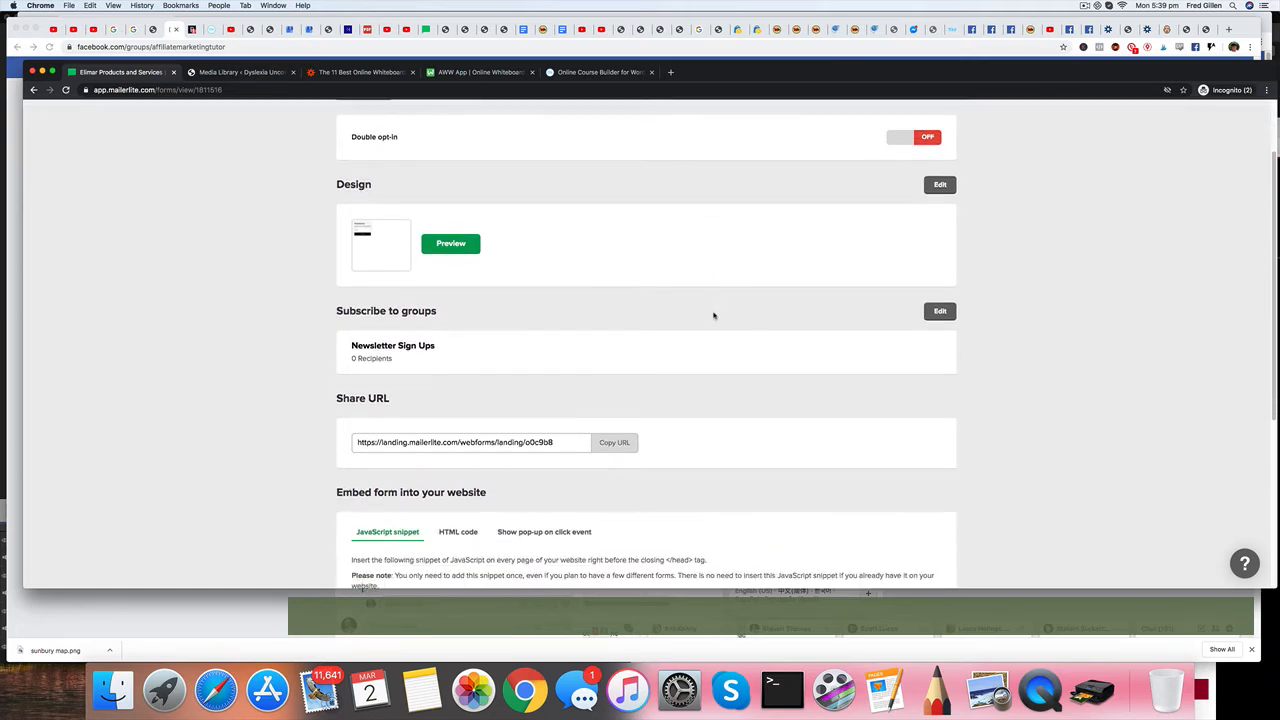
scroll(714, 316, "down", 3)
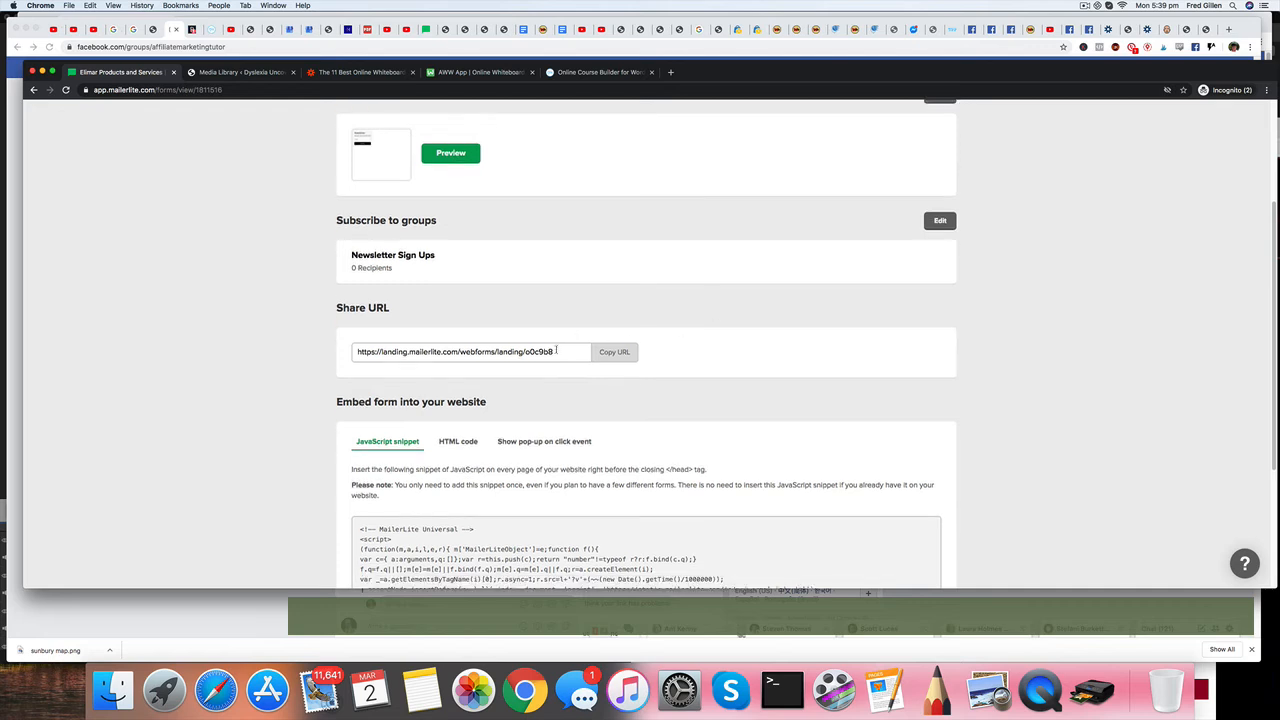
left_click_drag(556, 352, 352, 350)
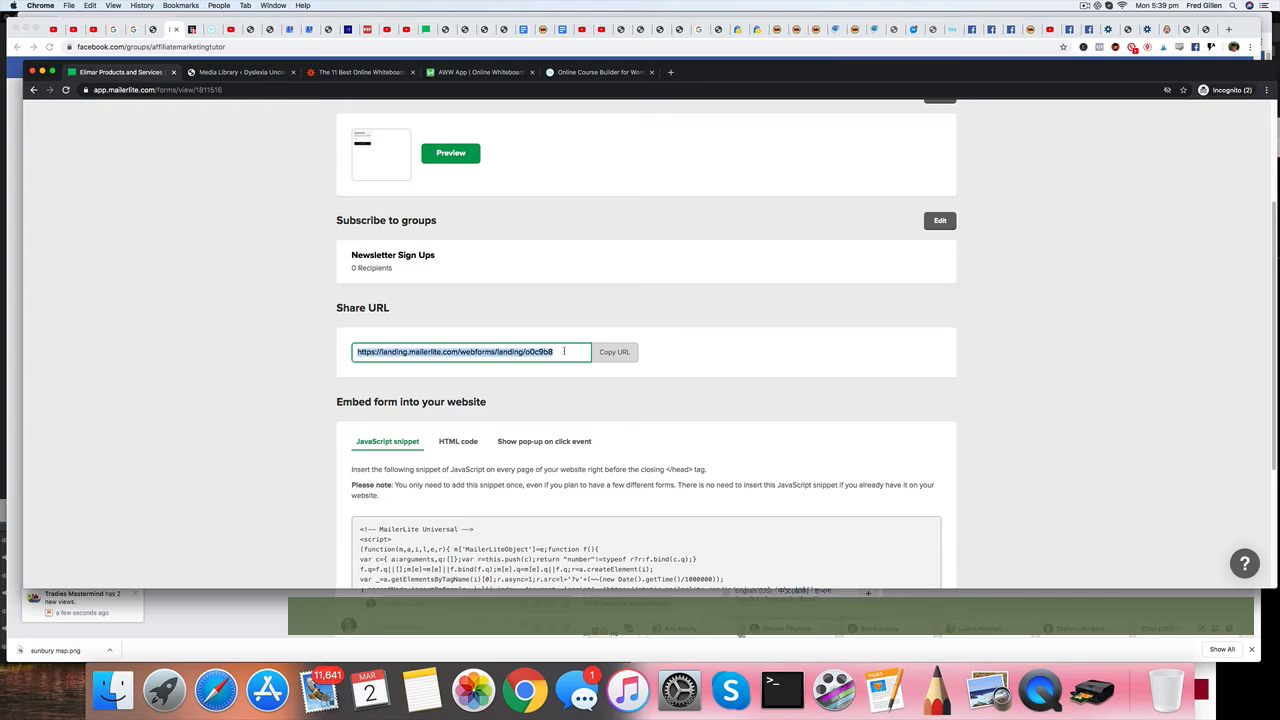
Copy the form's full HTML embed code to the clipboard.
scroll(564, 351, "down", 2)
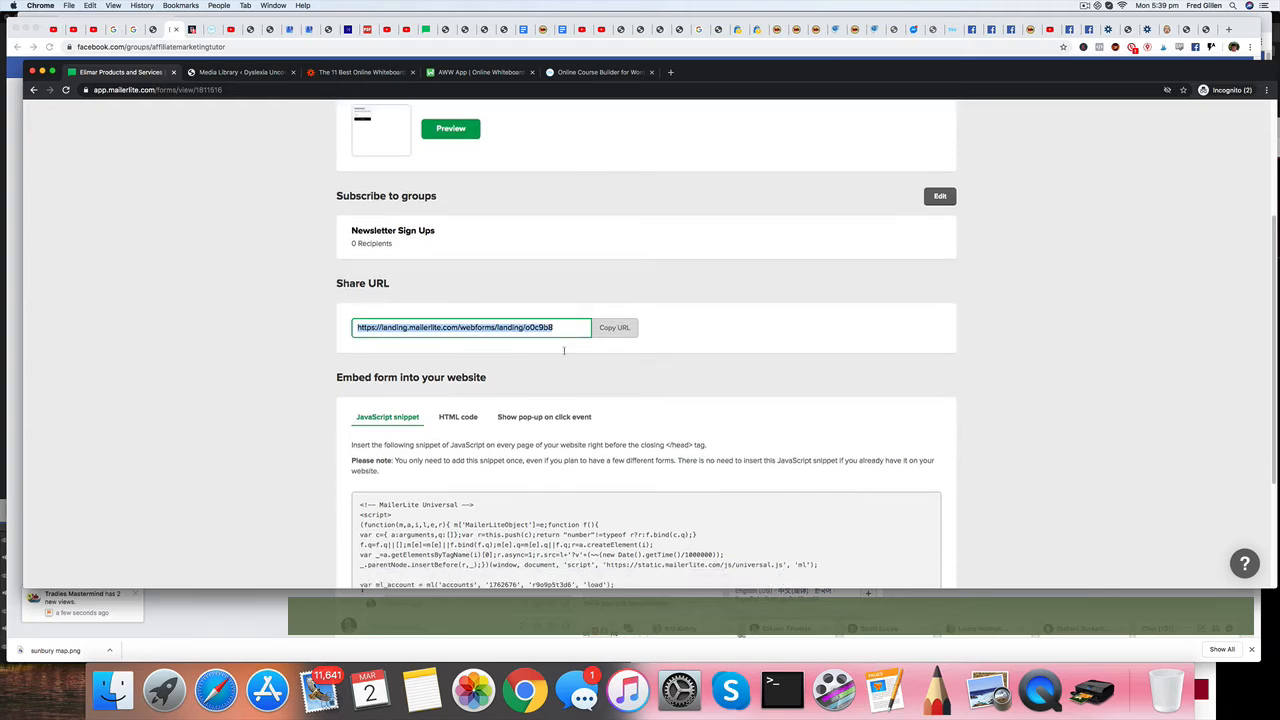
scroll(564, 352, "down", 2)
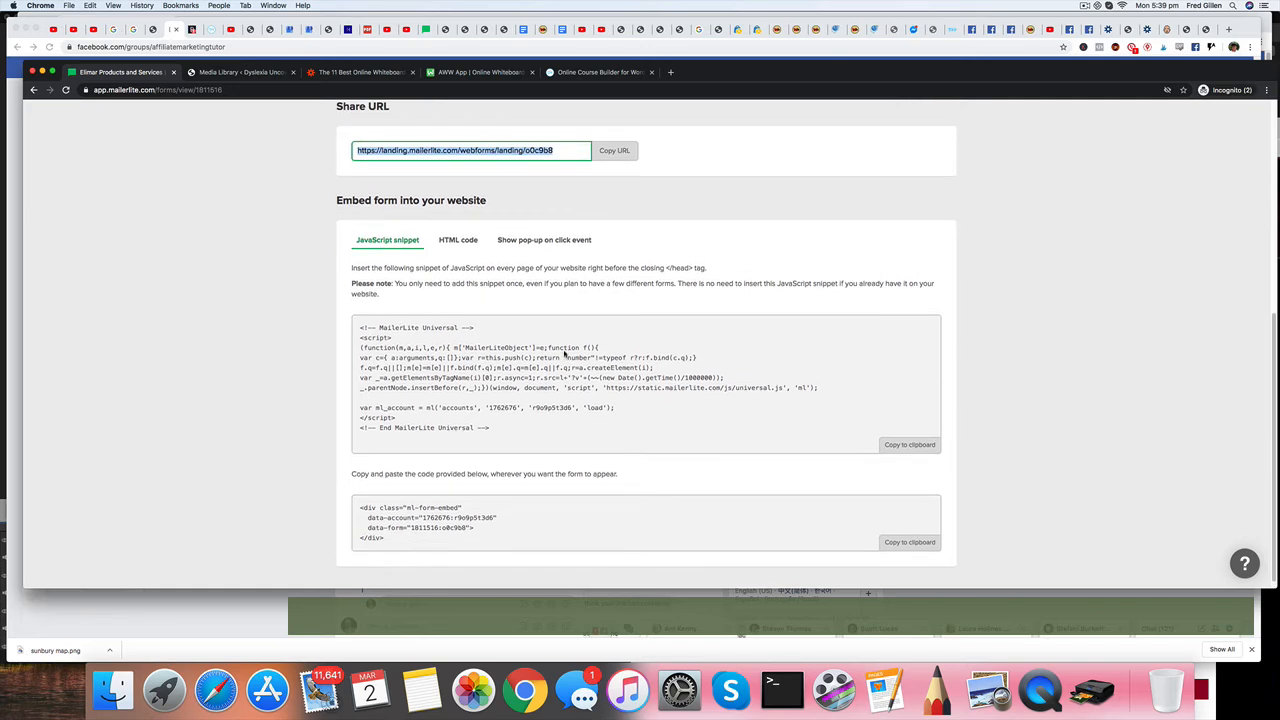
left_click(458, 242)
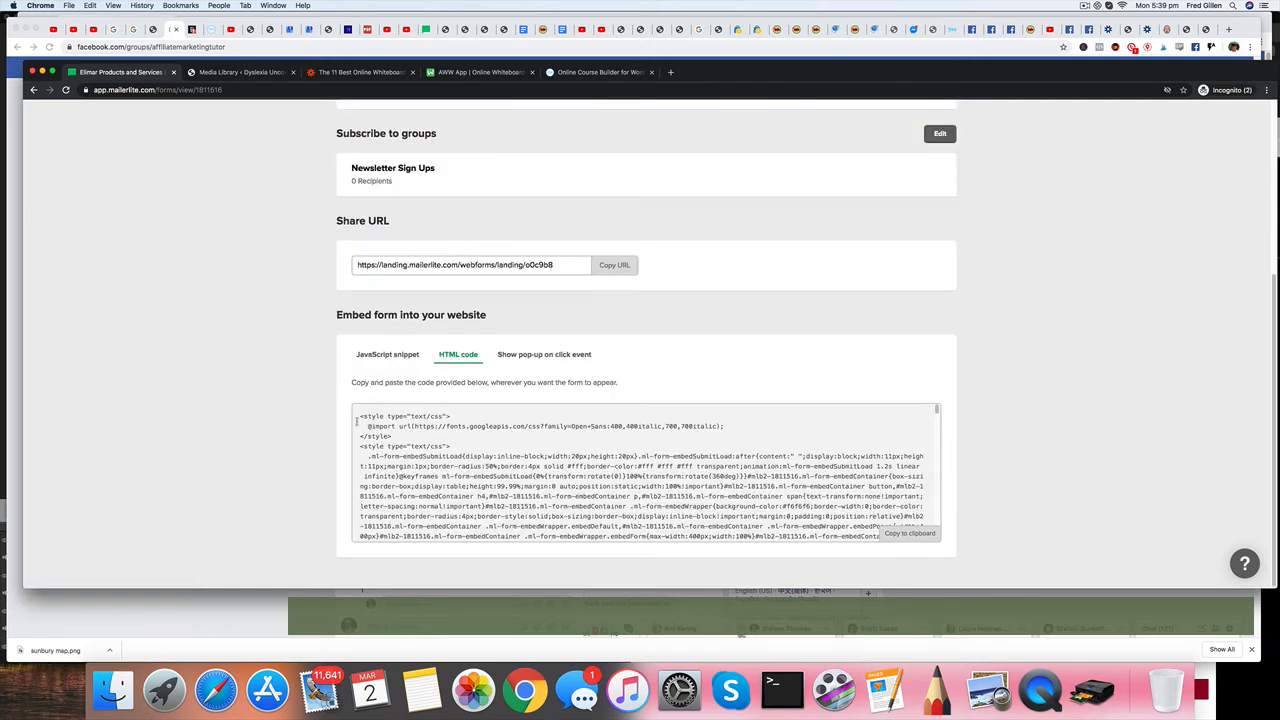
left_click_drag(357, 417, 362, 545)
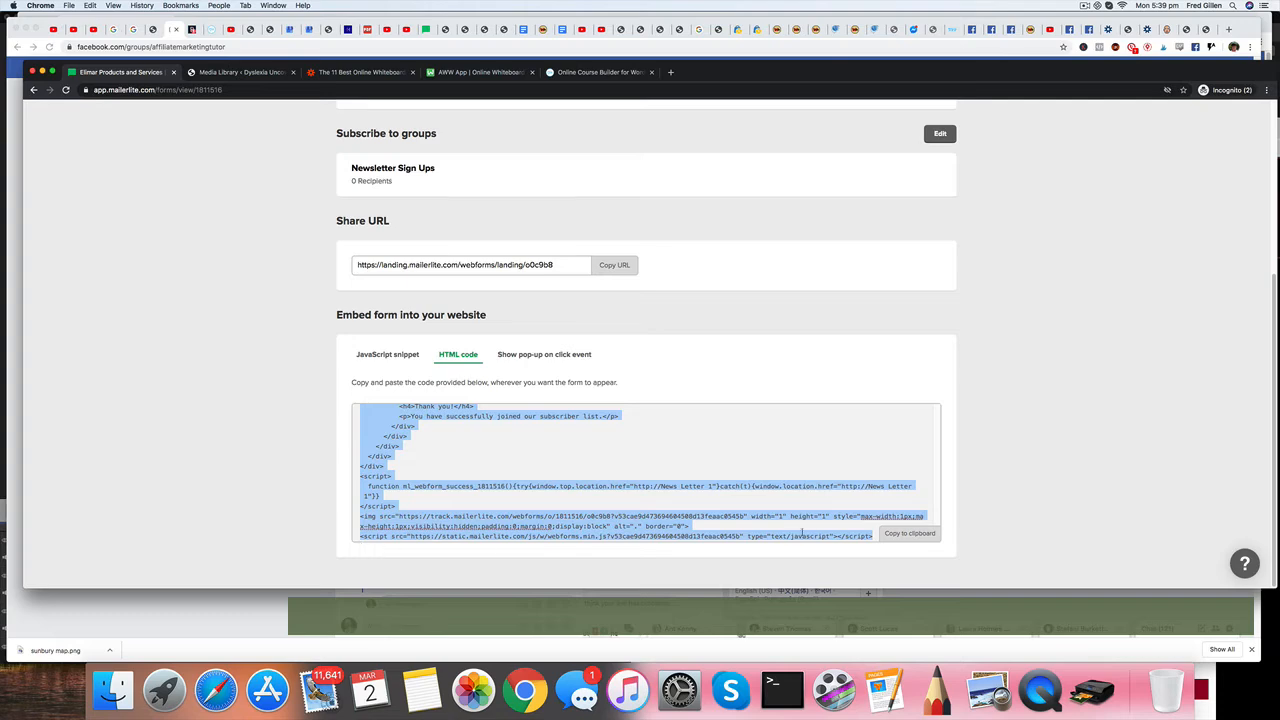
left_click(912, 535)
Switch to WordPress, open the Newsletter Subscription page for editing and set its placeholder paragraph to HTML editing.
left_click(257, 76)
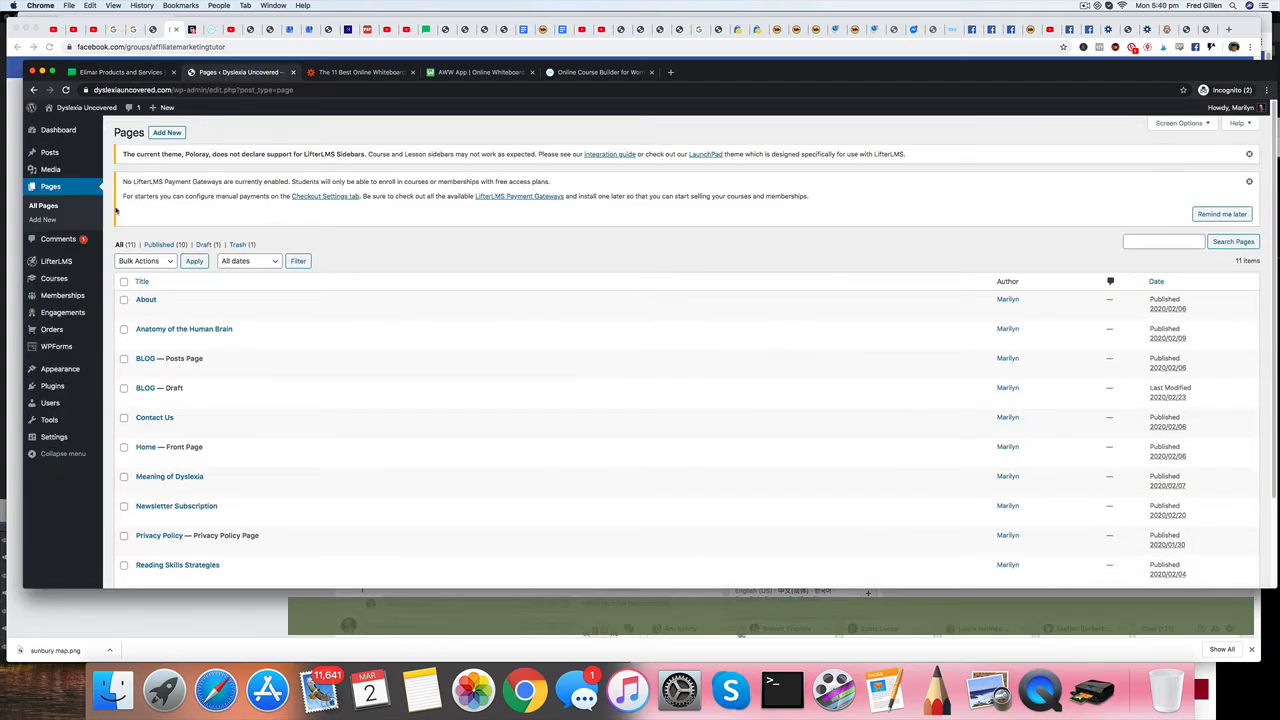
left_click(195, 507)
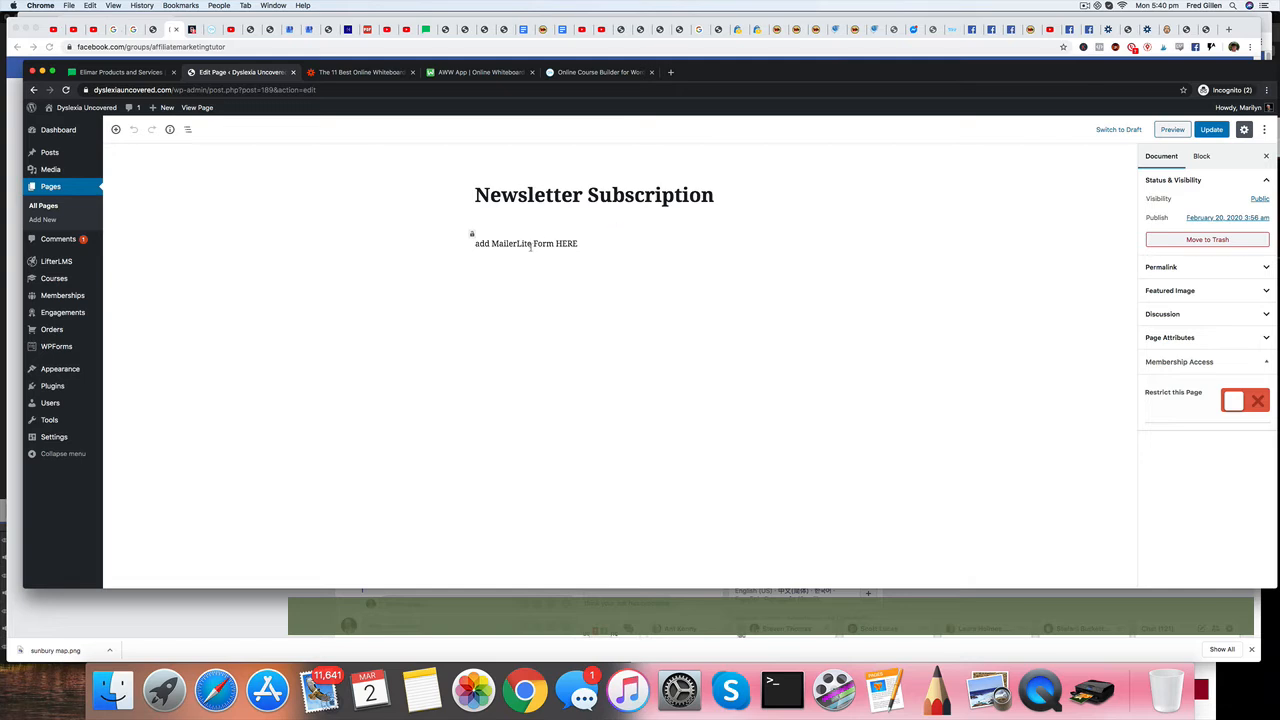
left_click(512, 243)
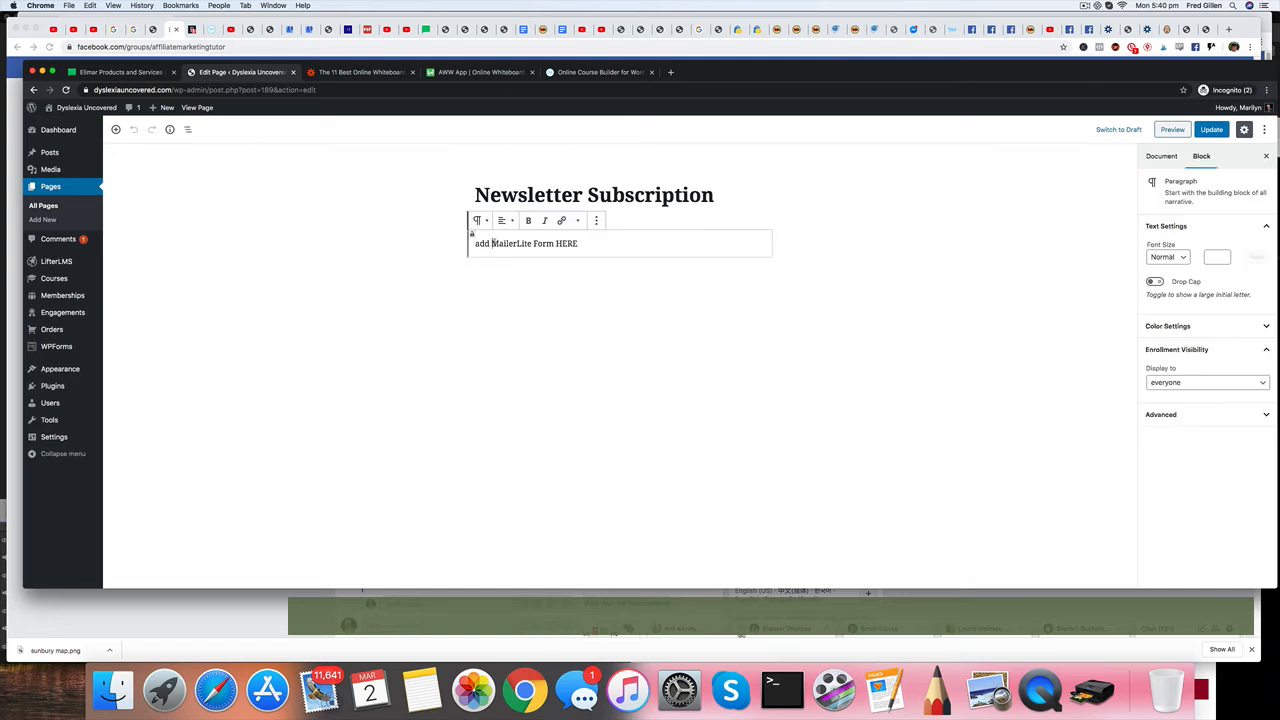
left_click(597, 222)
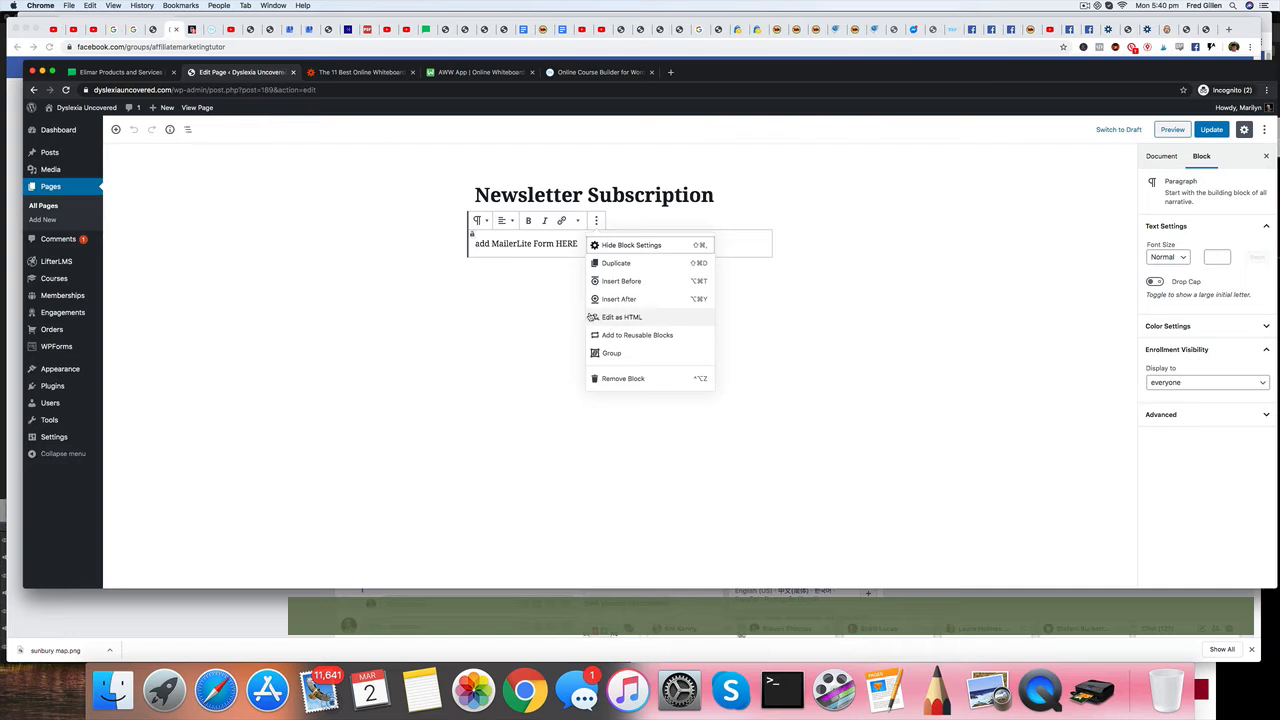
left_click(624, 320)
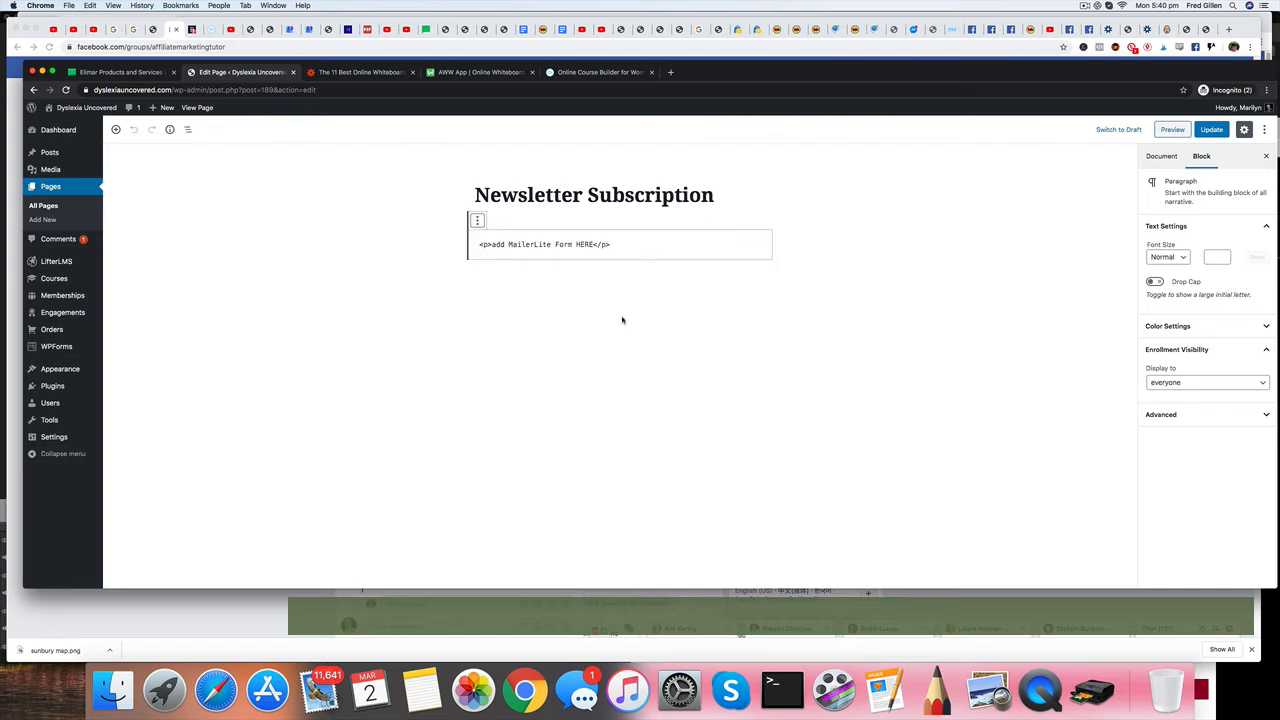
Replace the "add MailerLite Form HERE" placeholder code with the copied form code and update the page.
left_click_drag(478, 244, 626, 245)
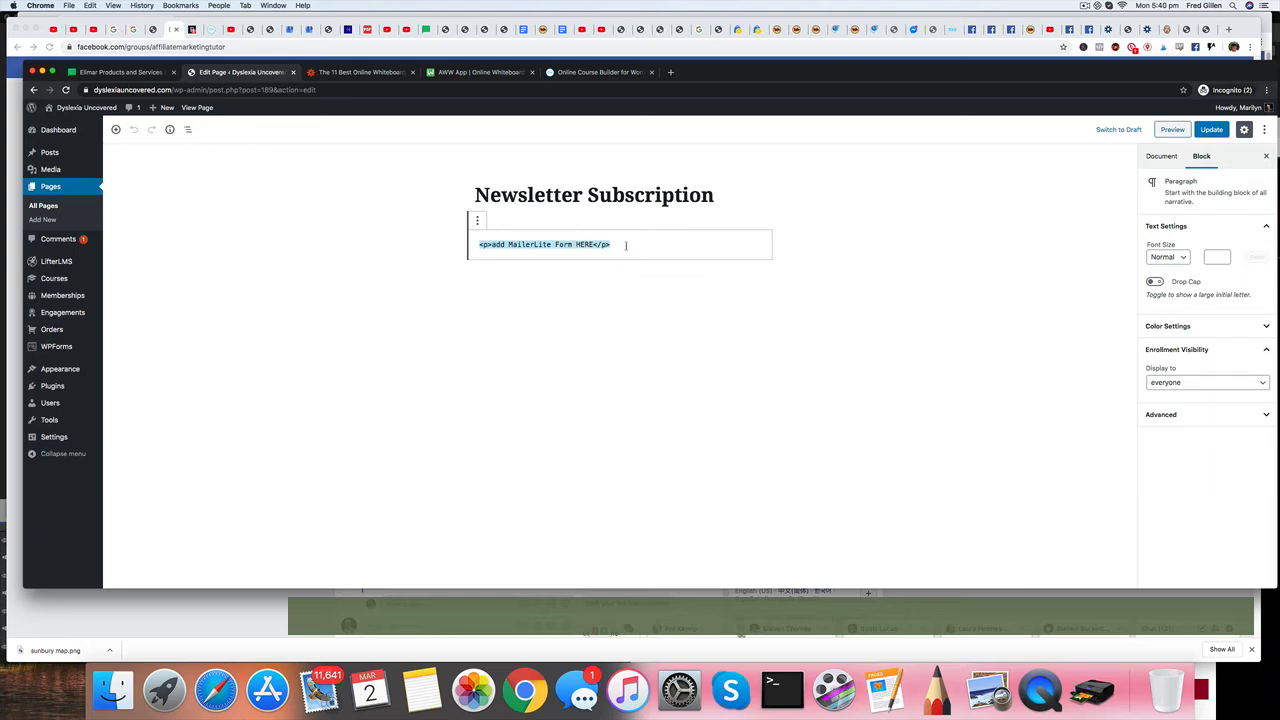
key("super+v")
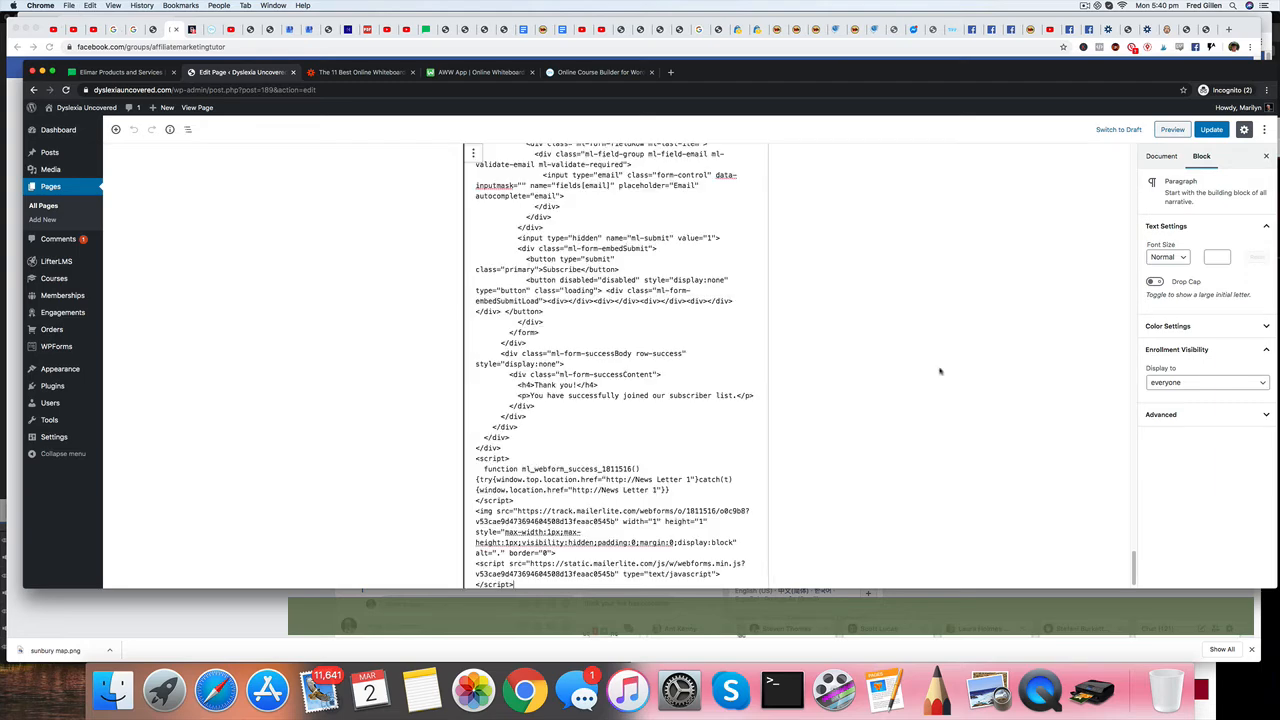
left_click(1212, 133)
left_click(1212, 133)
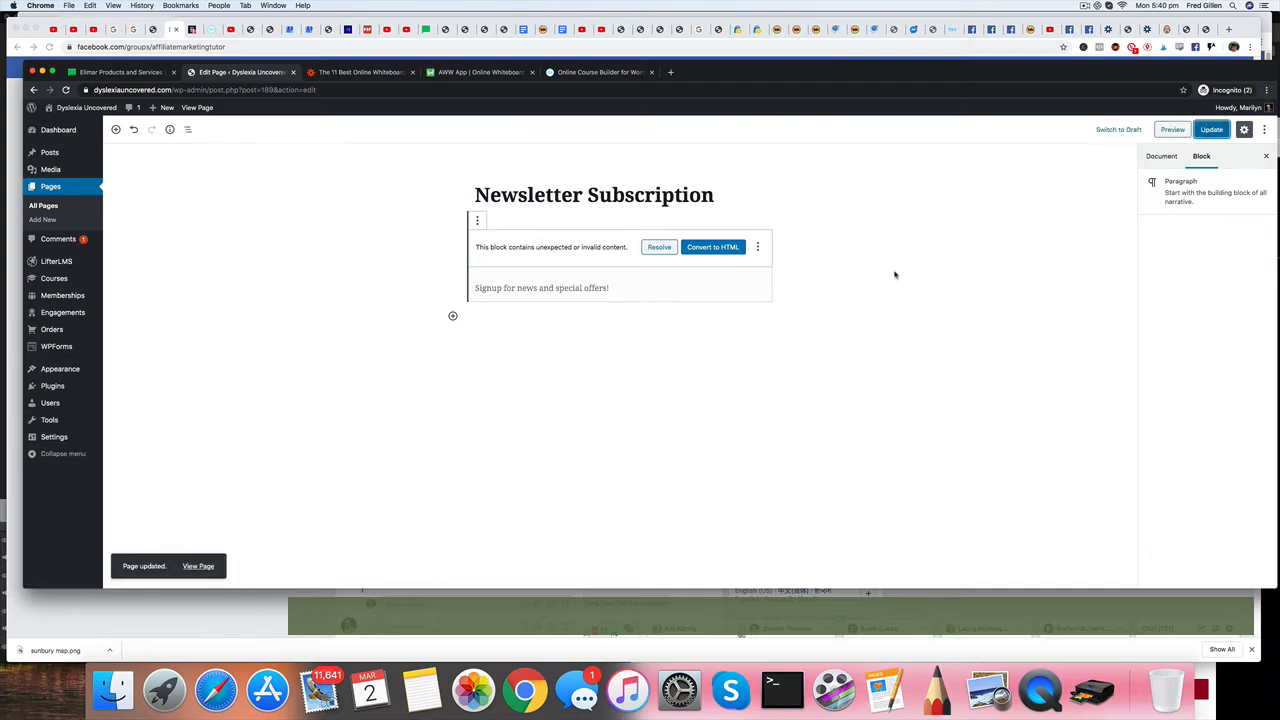
View the published Newsletter Subscription page and check the embedded form's email field.
left_click(198, 567)
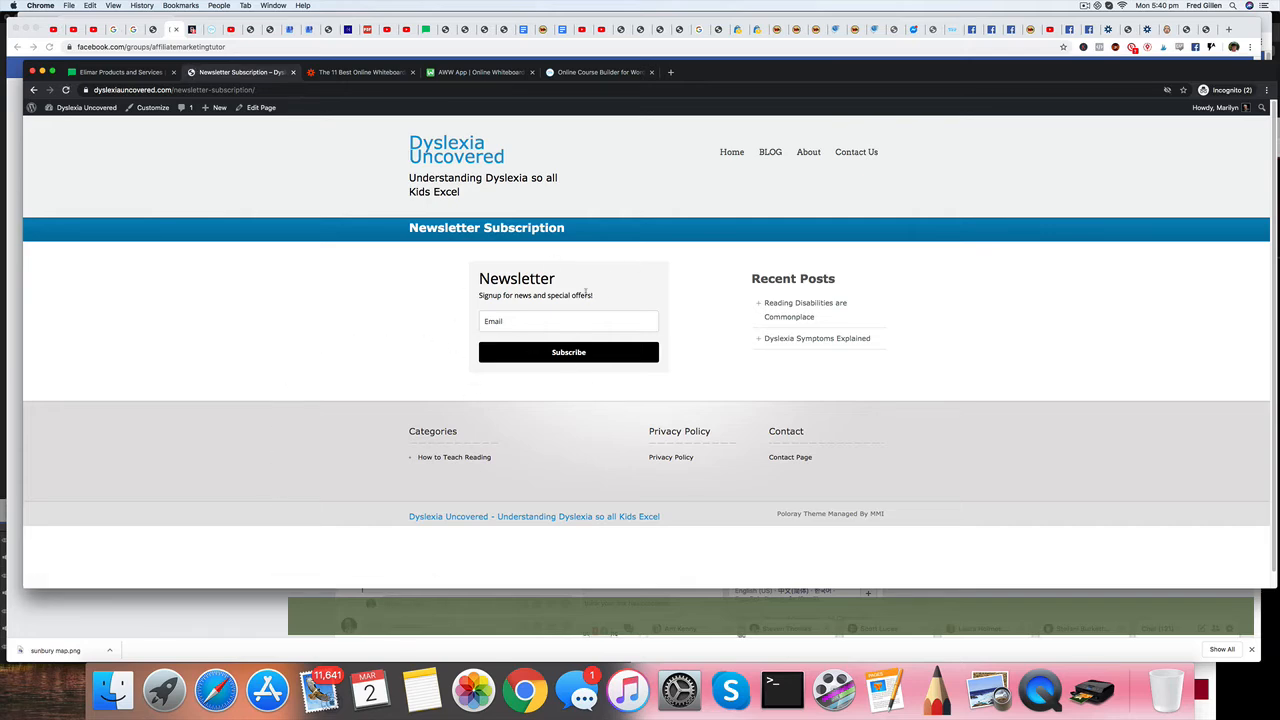
left_click(502, 321)
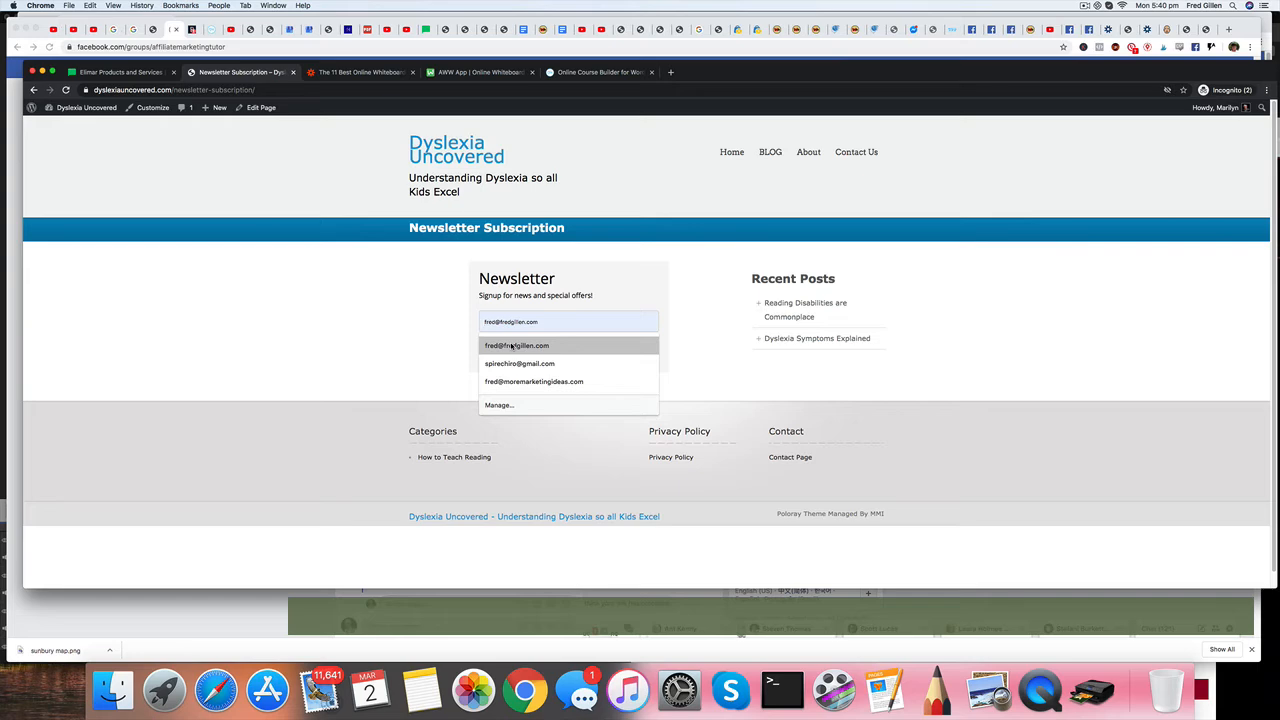
left_click(702, 334)
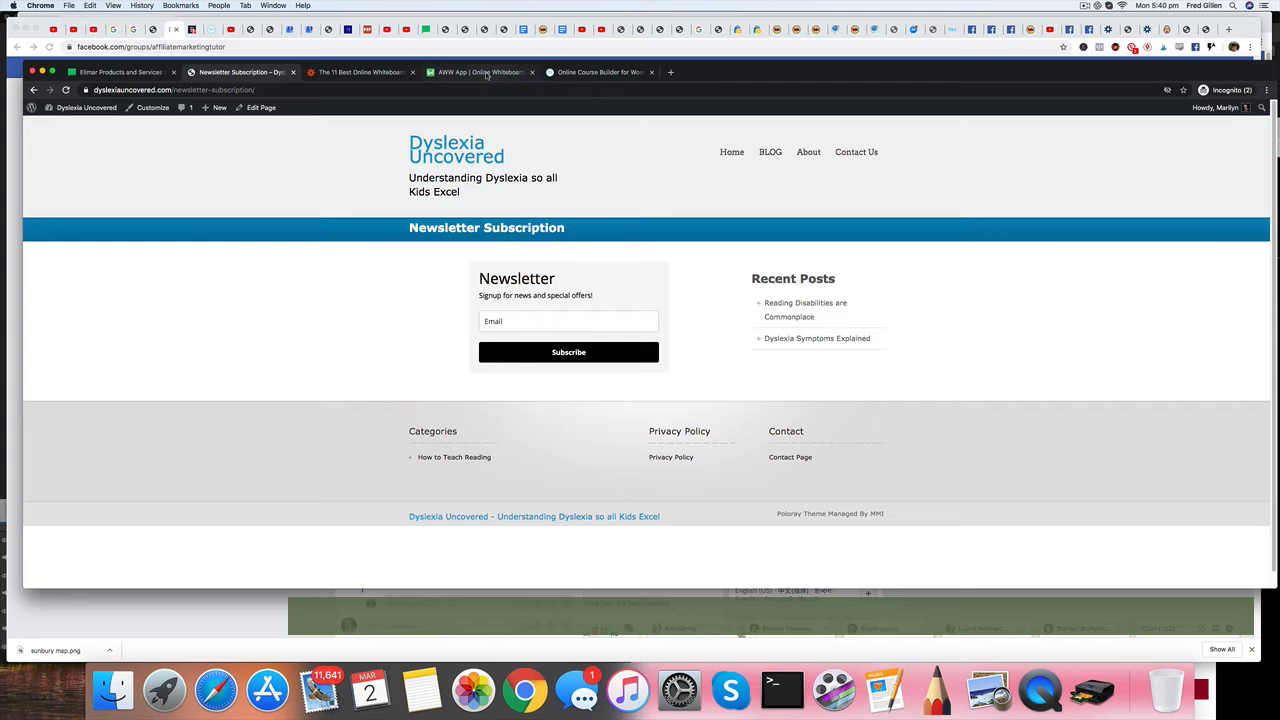
Switch to MailerLite and create a new automation workflow named "Newsletters Signups".
left_click(125, 73)
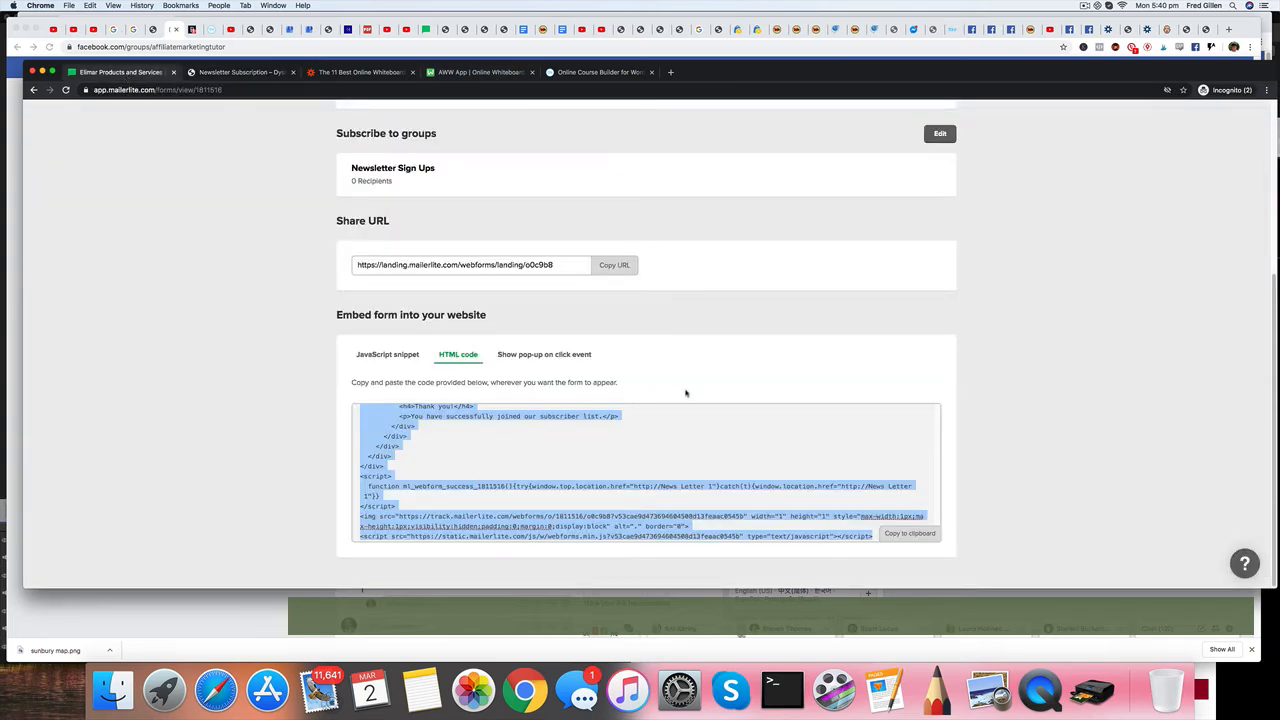
scroll(686, 393, "up", 5)
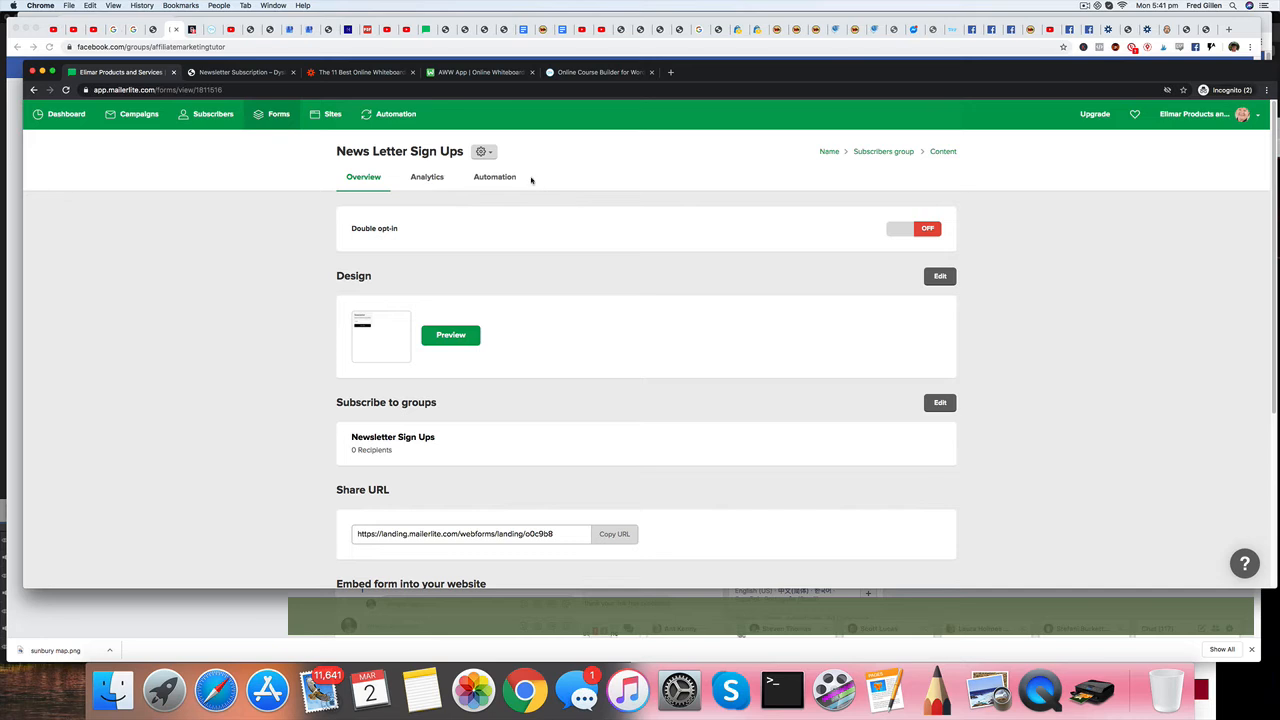
left_click(397, 116)
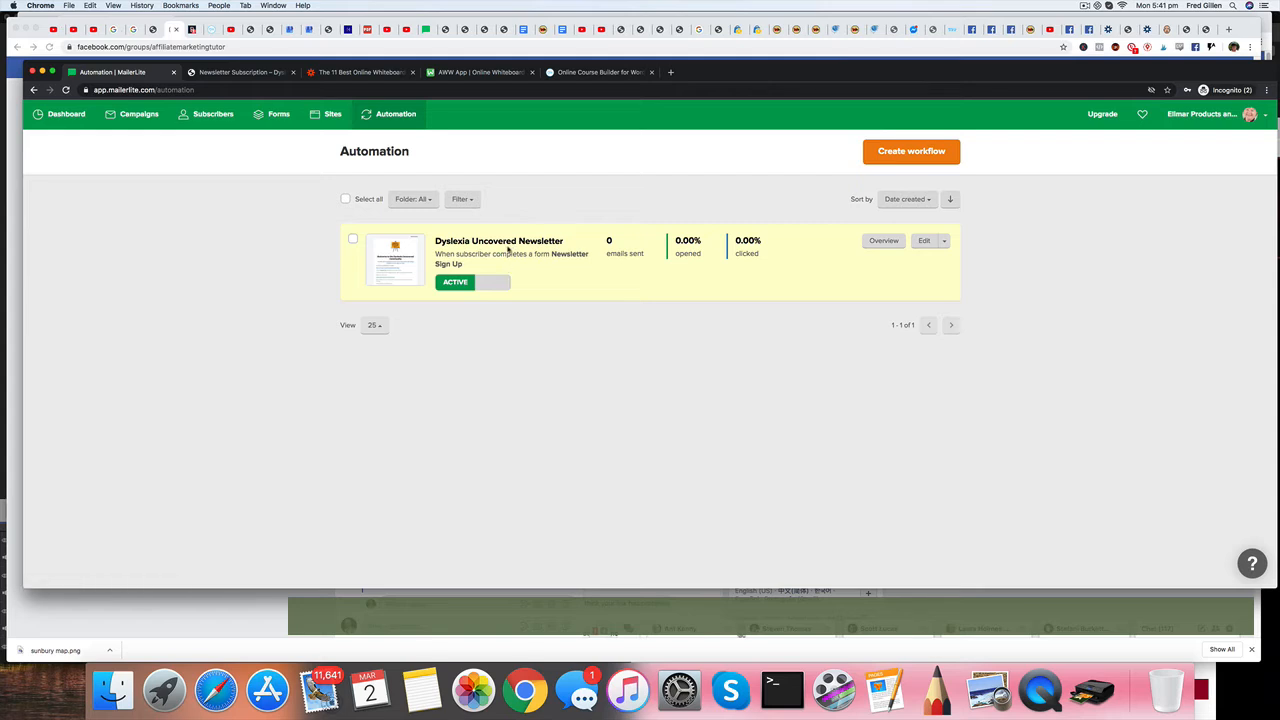
left_click(905, 152)
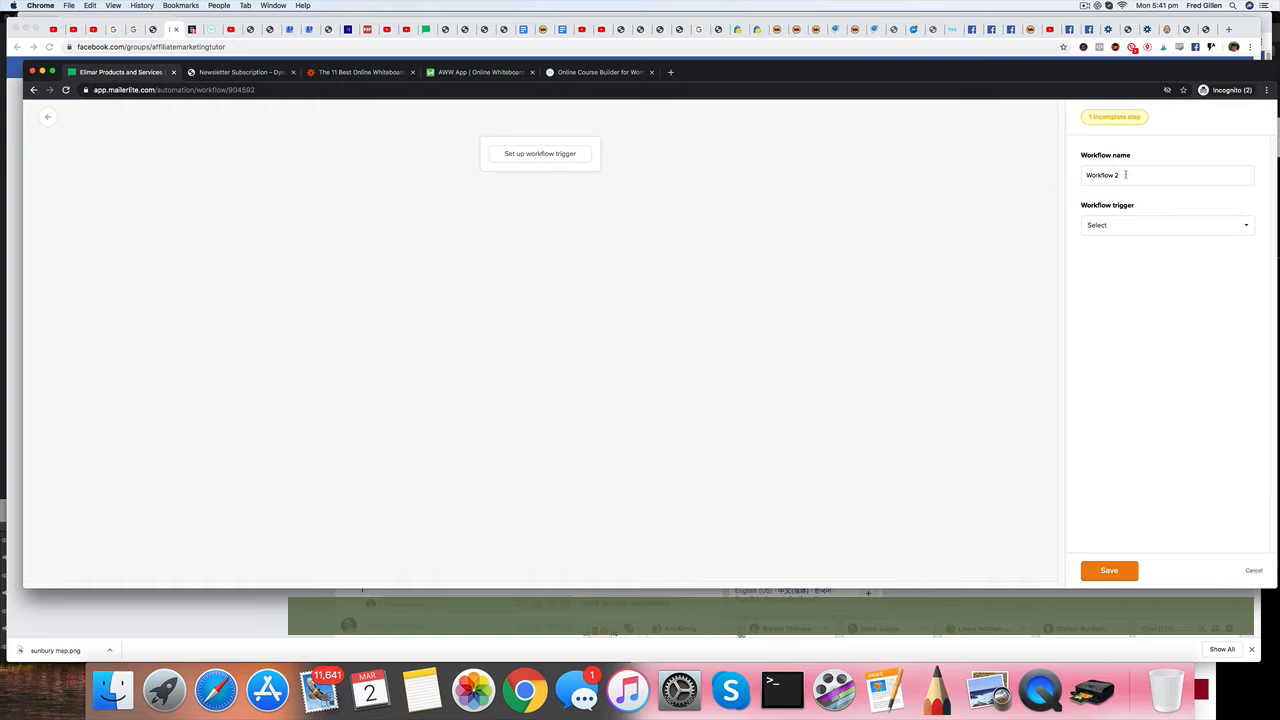
left_click_drag(1120, 175, 1081, 175)
type("Newsletters Signups")
Set the workflow trigger to "When subscriber completes a form" using the embedded News Letter Sign Ups form, and save it.
left_click(1248, 228)
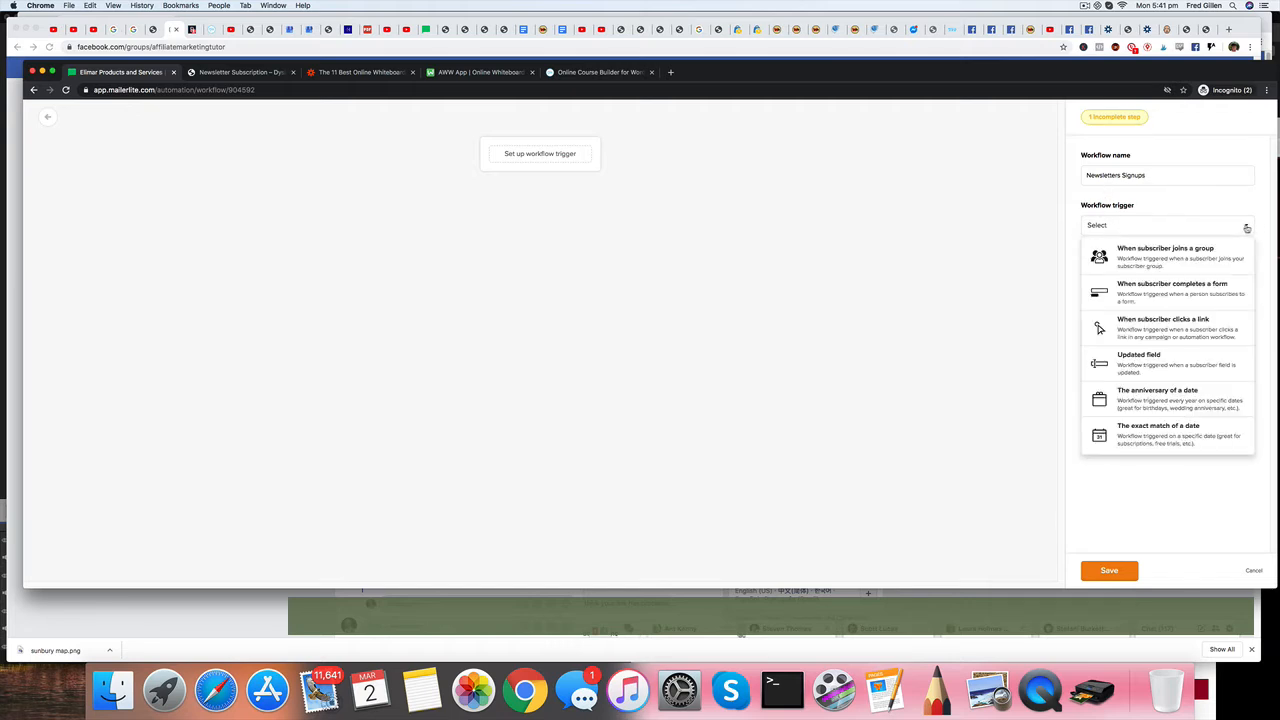
left_click(1168, 292)
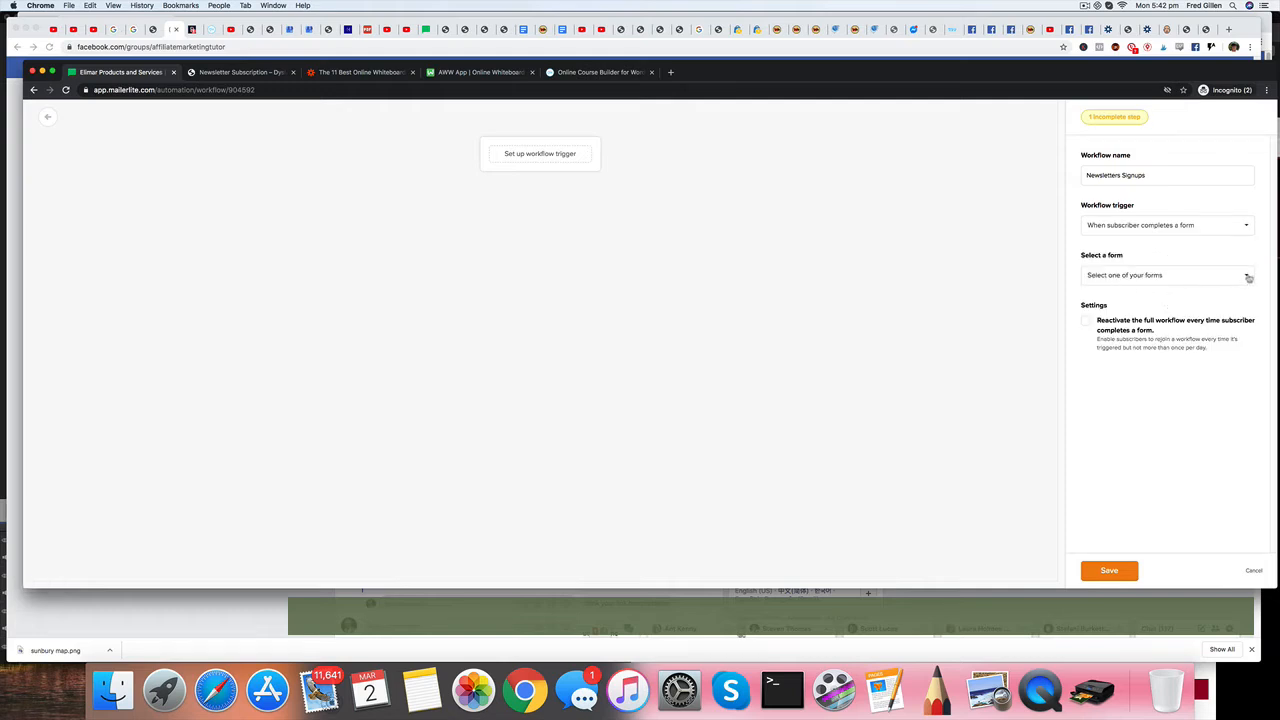
left_click(1247, 277)
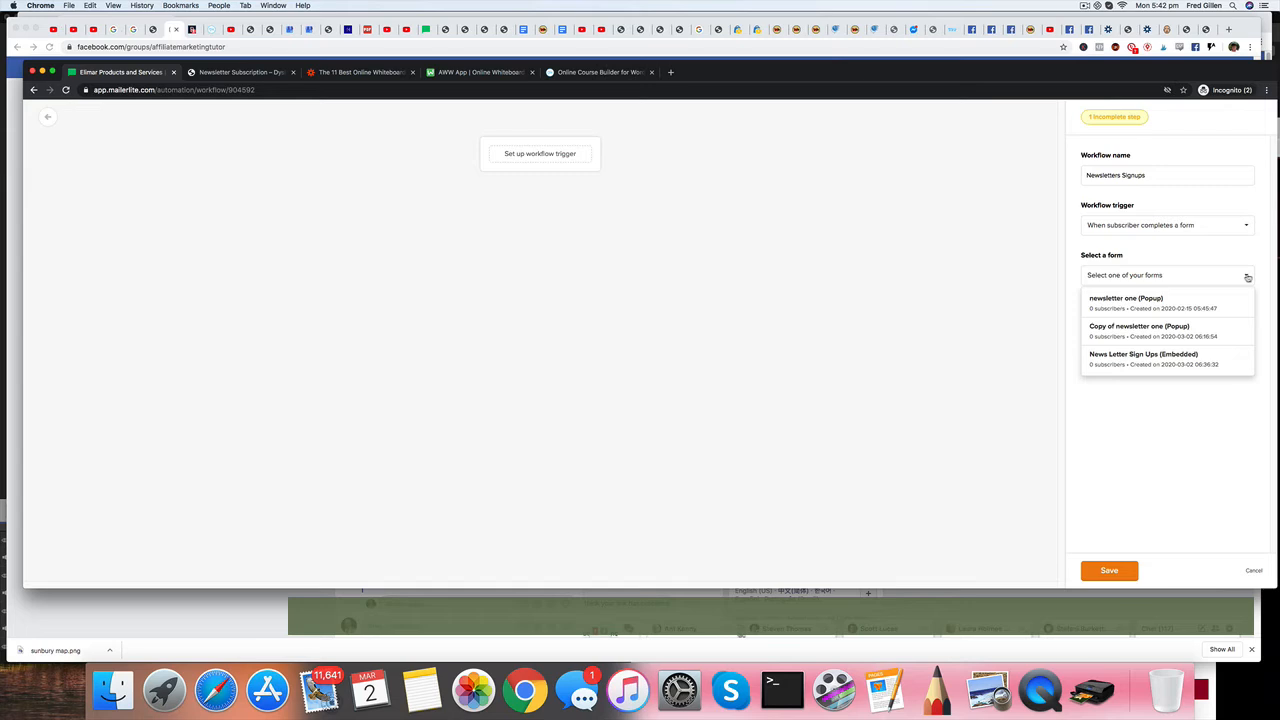
left_click(1187, 360)
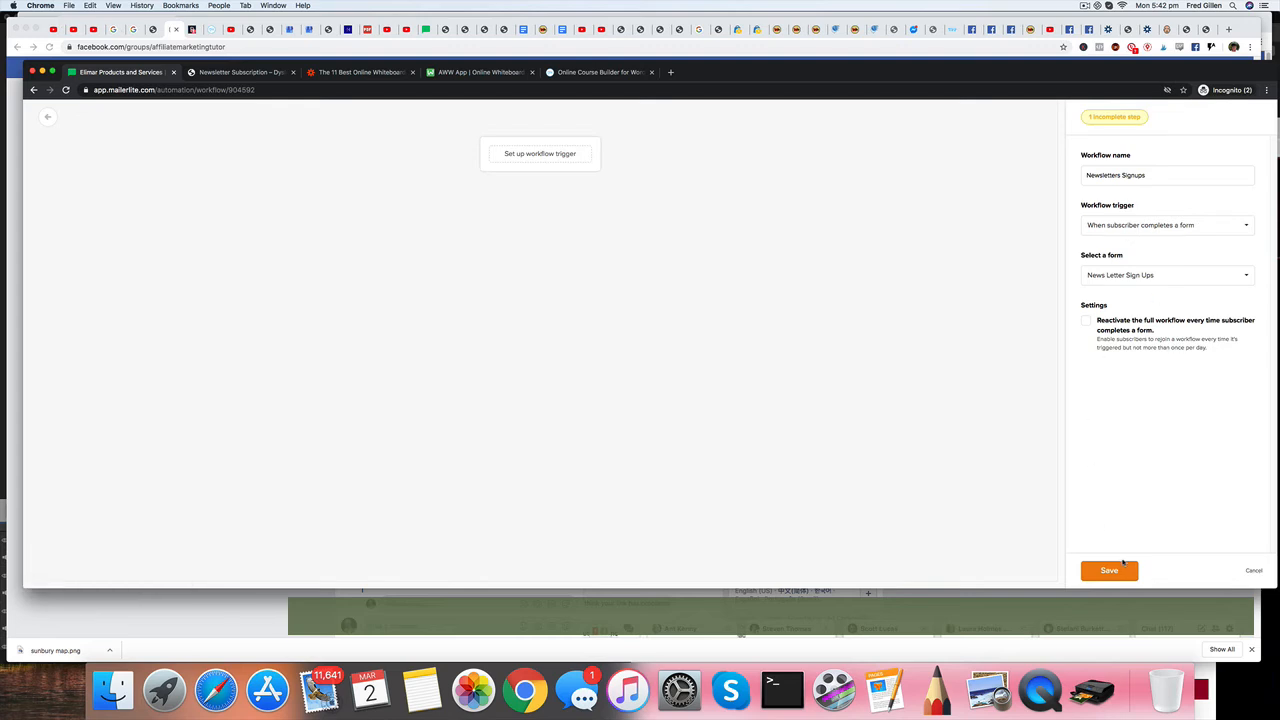
left_click(1108, 572)
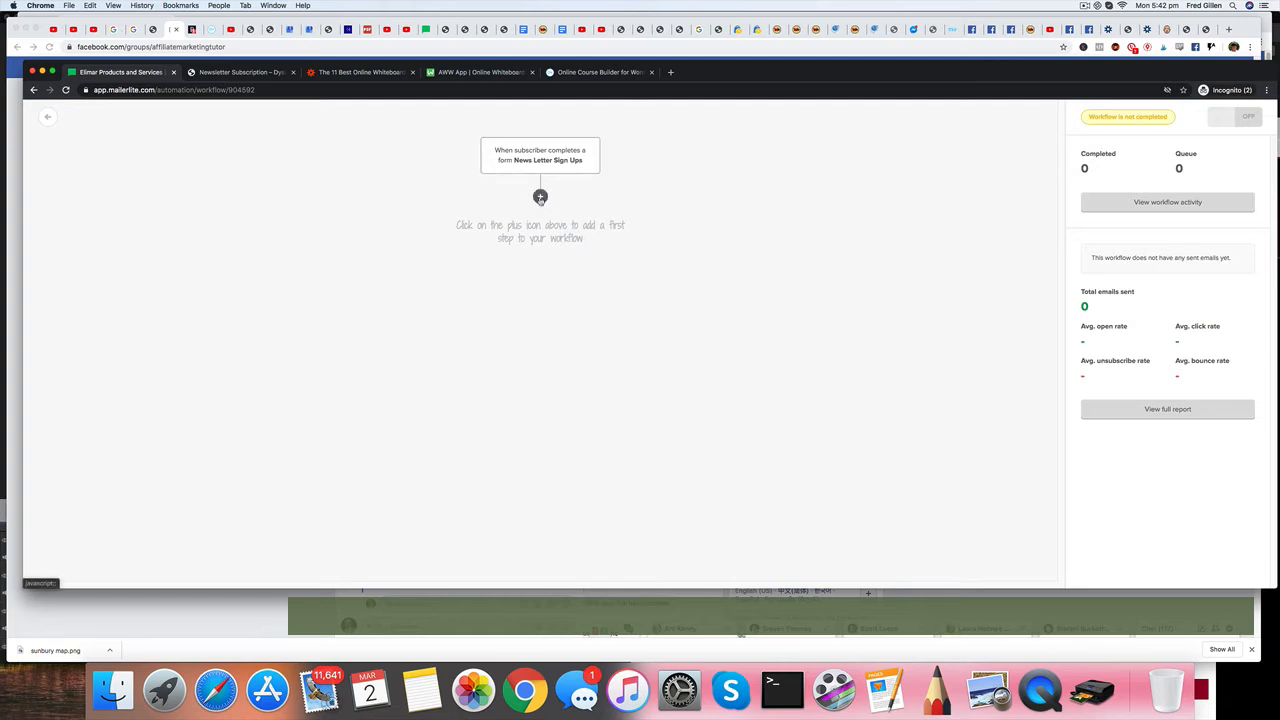
Add an email as the workflow's first step and give it the subject "Welcome".
left_click(540, 198)
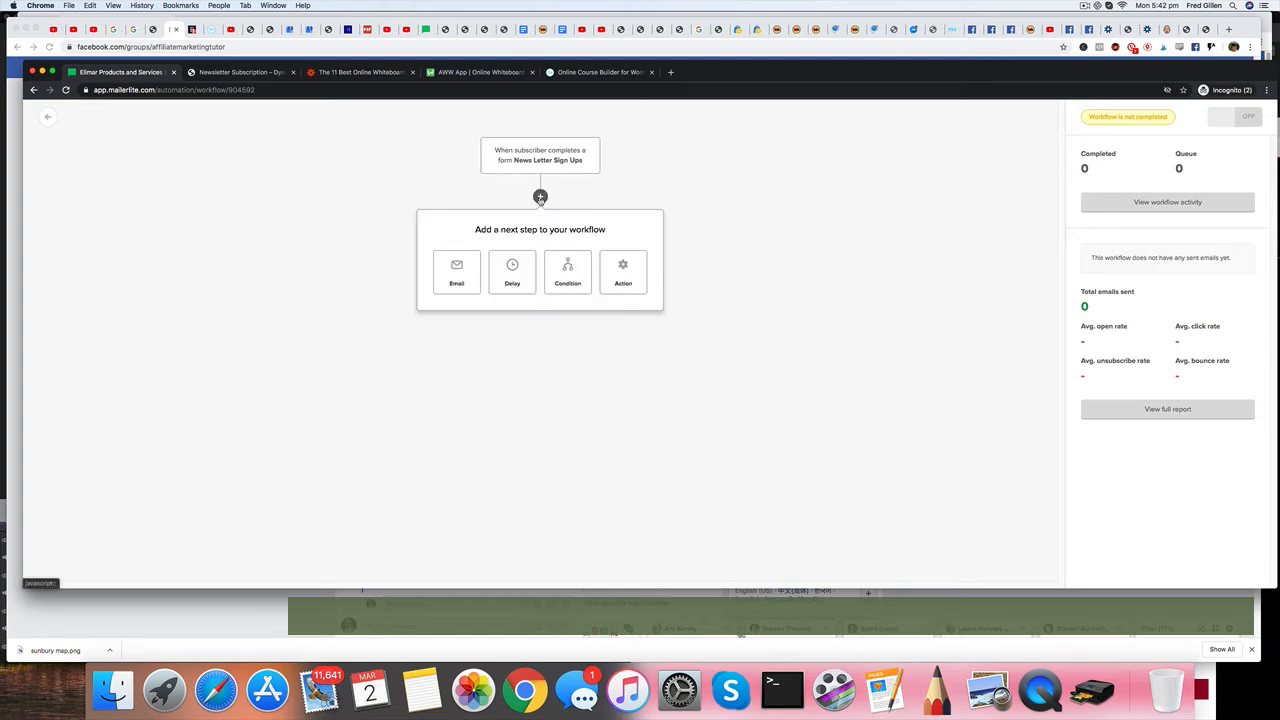
left_click(457, 272)
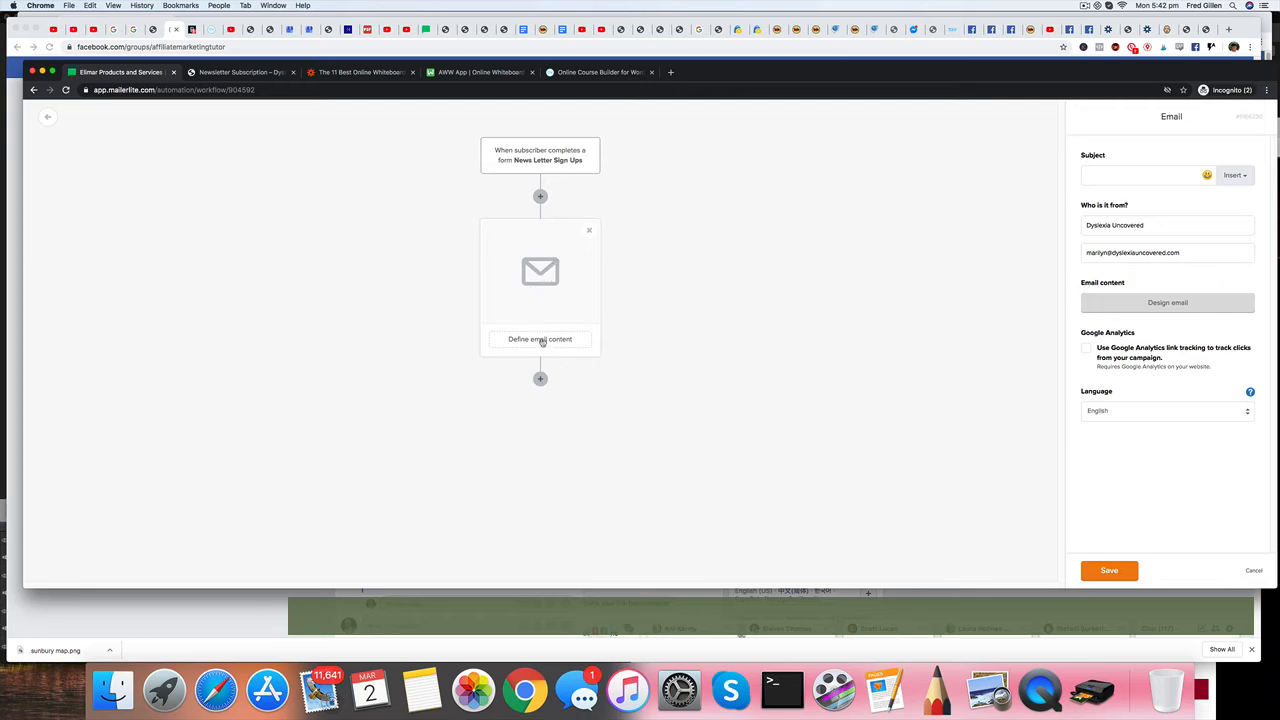
left_click(1155, 225)
left_click_drag(1155, 225, 1075, 228)
left_click(1111, 172)
type("Welcome")
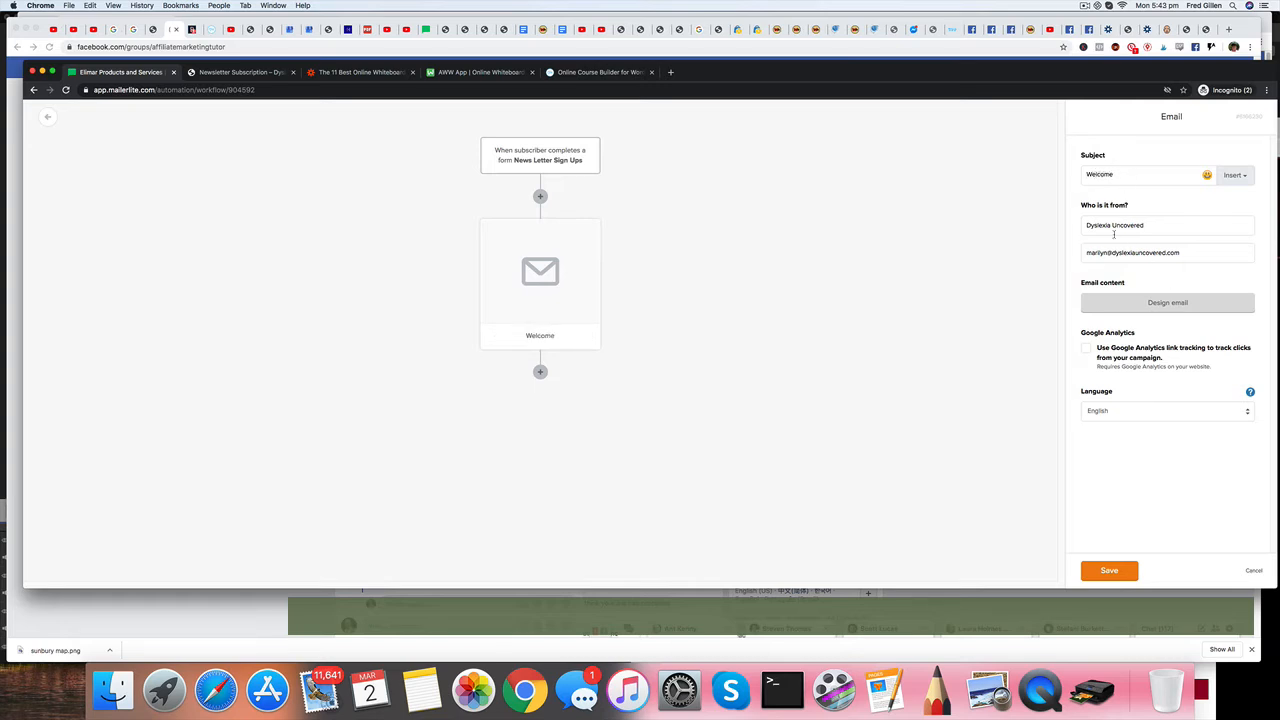
Start designing the Welcome email from scratch in the new Rich-text editor.
left_click(1167, 303)
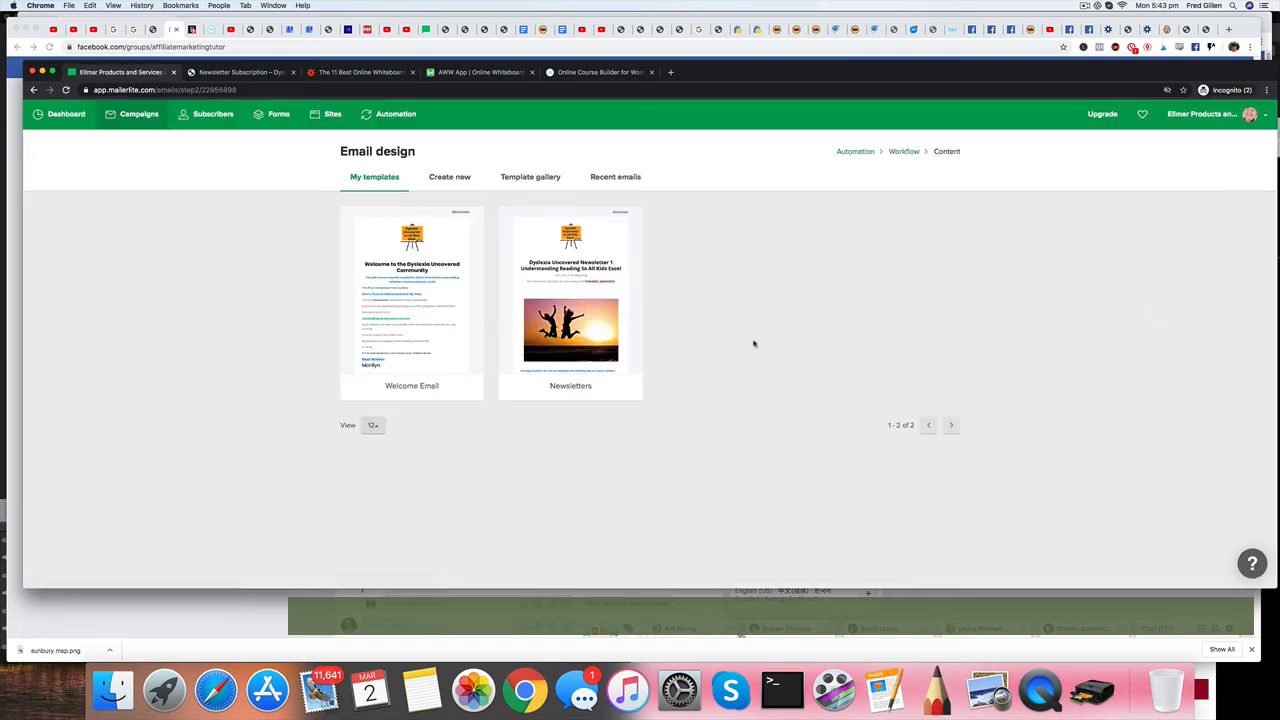
mouse_move(416, 328)
left_click(450, 178)
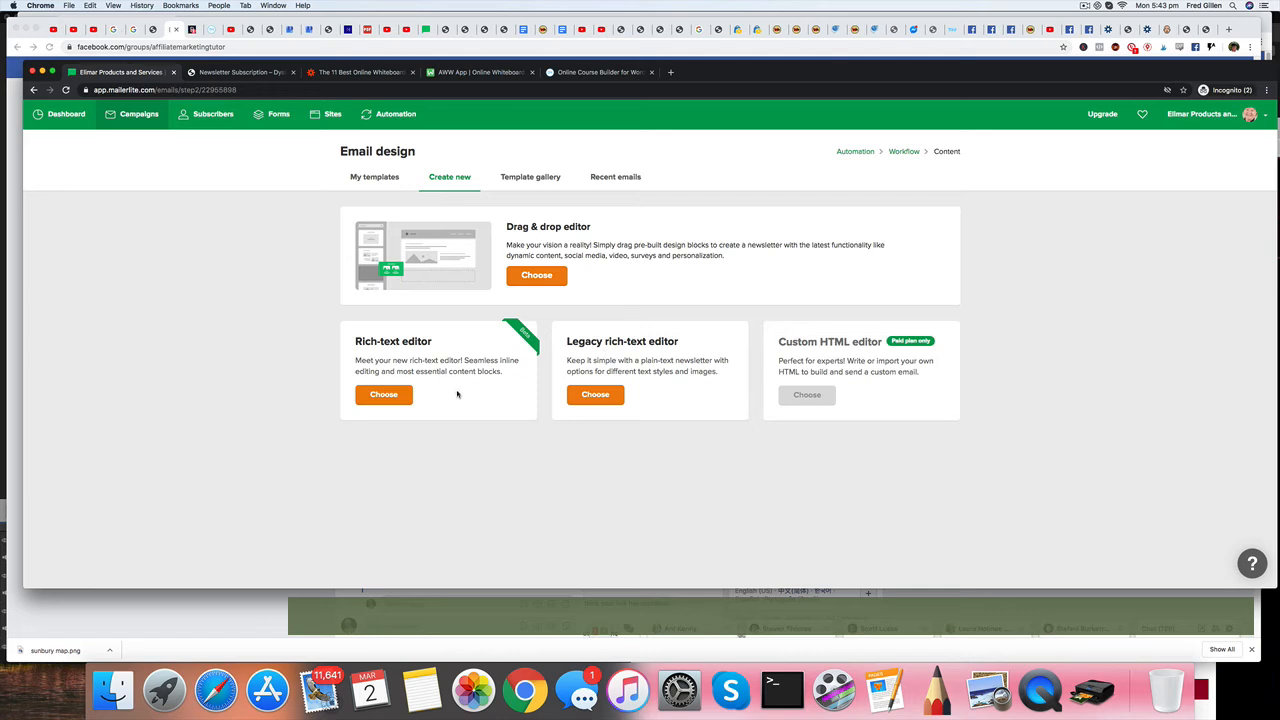
left_click(393, 397)
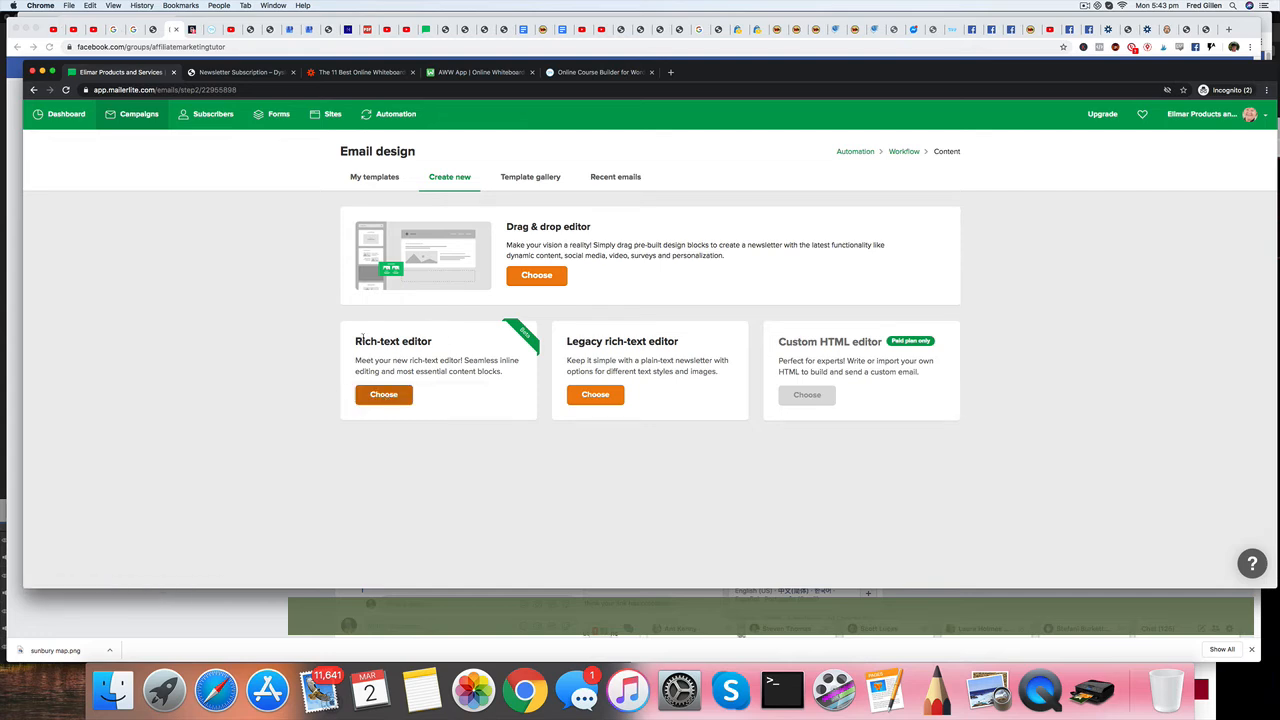
left_click(392, 398)
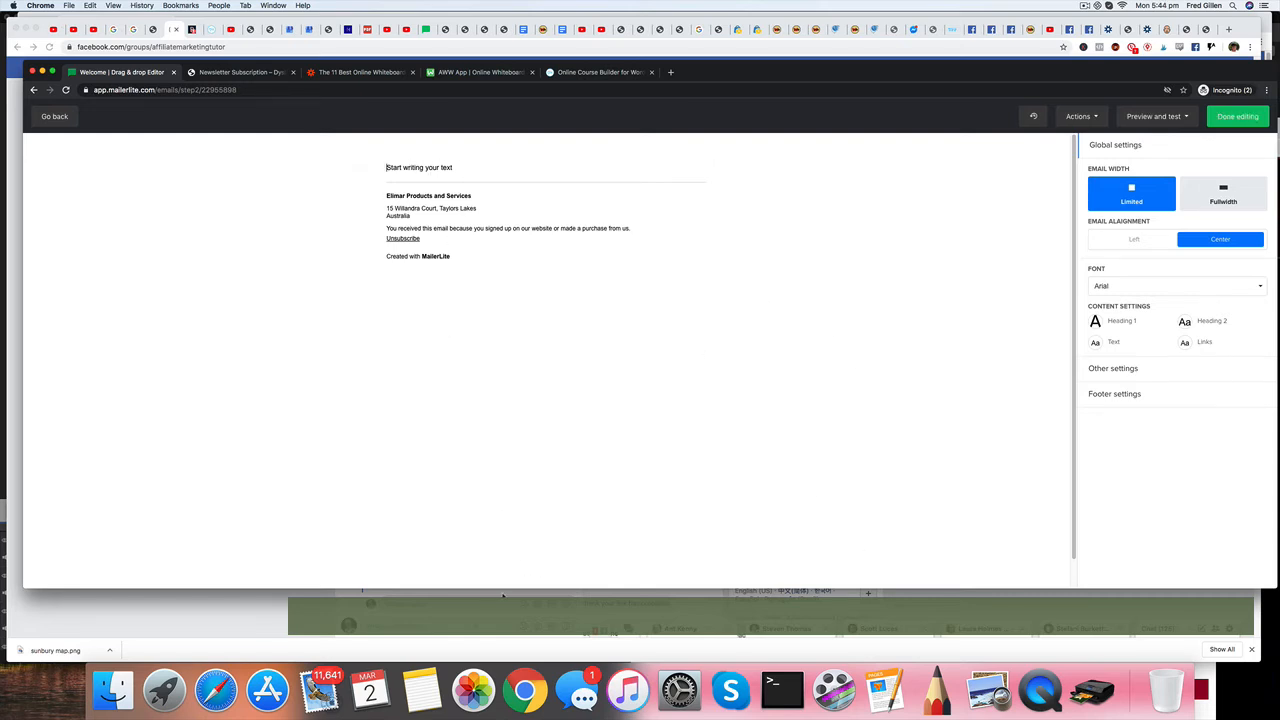
Paste the "Welcome To The Dyslexia Uncovered Community" line and weekly newsletter sentence into the email body, adding two empty paragraphs below.
left_click(422, 698)
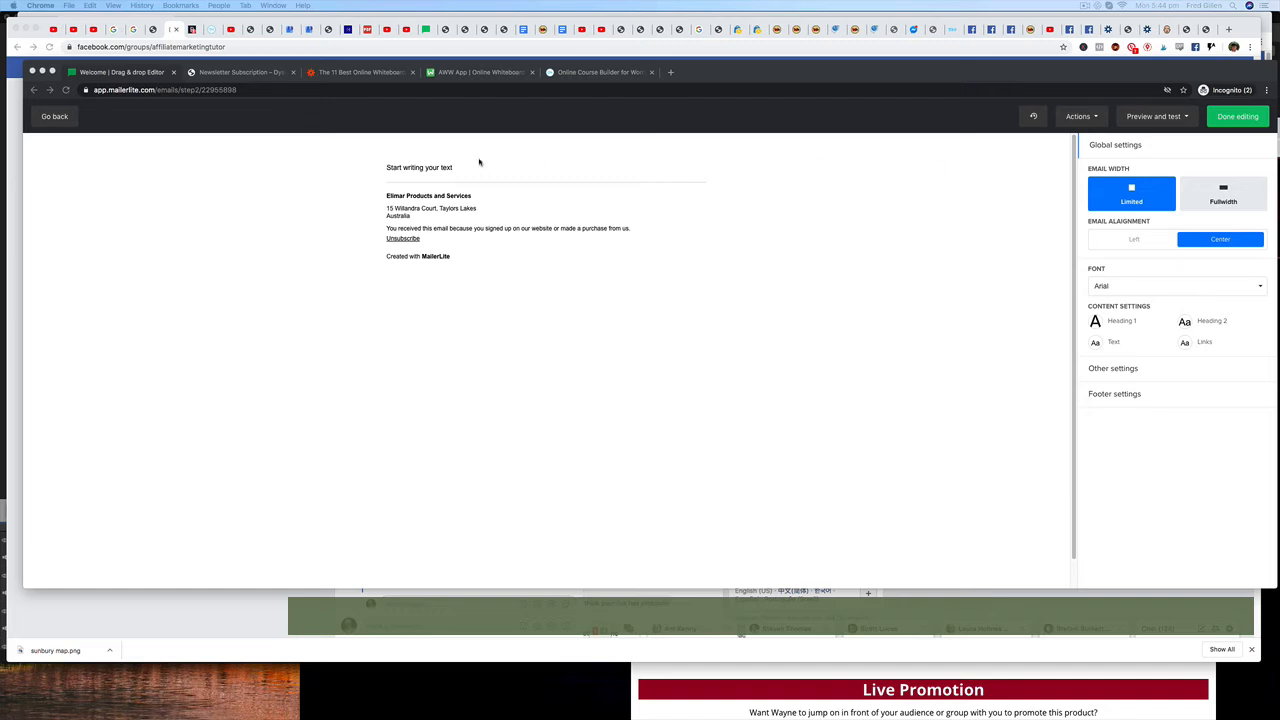
left_click(436, 167)
type("Start writing Welcome To The Dyslexia Uncovered Community")
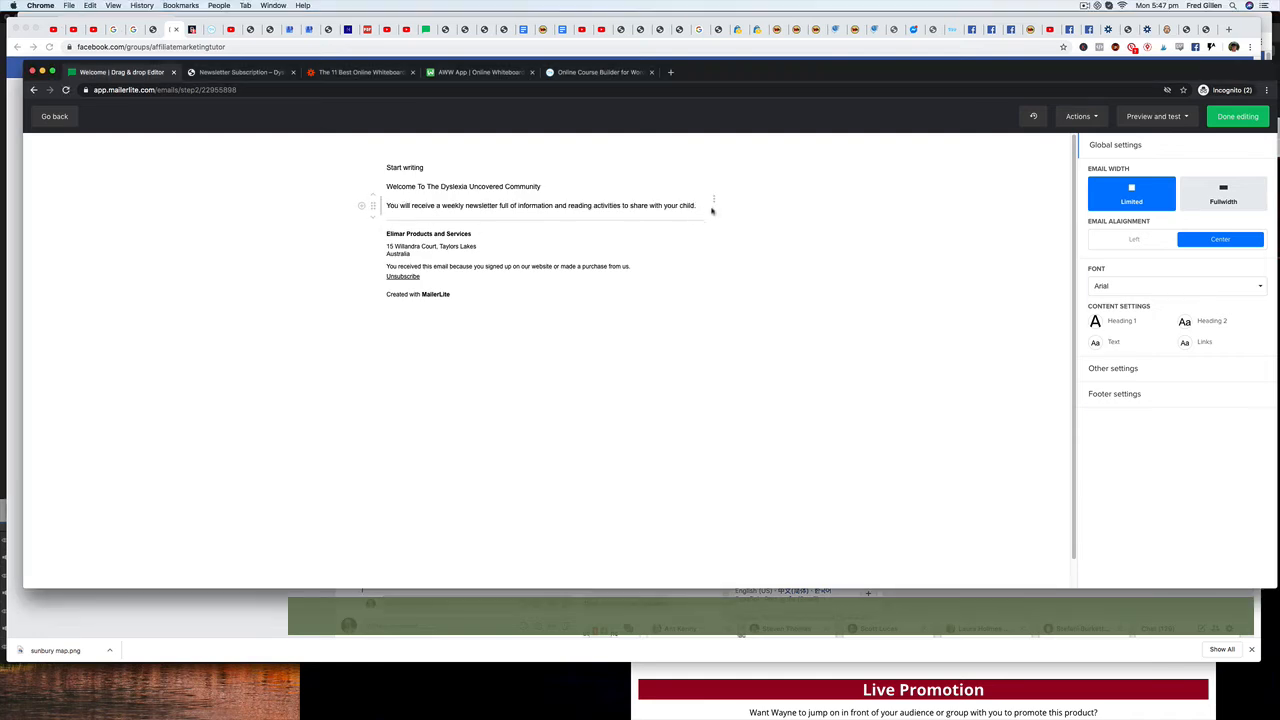
key("Return")
key("Return")
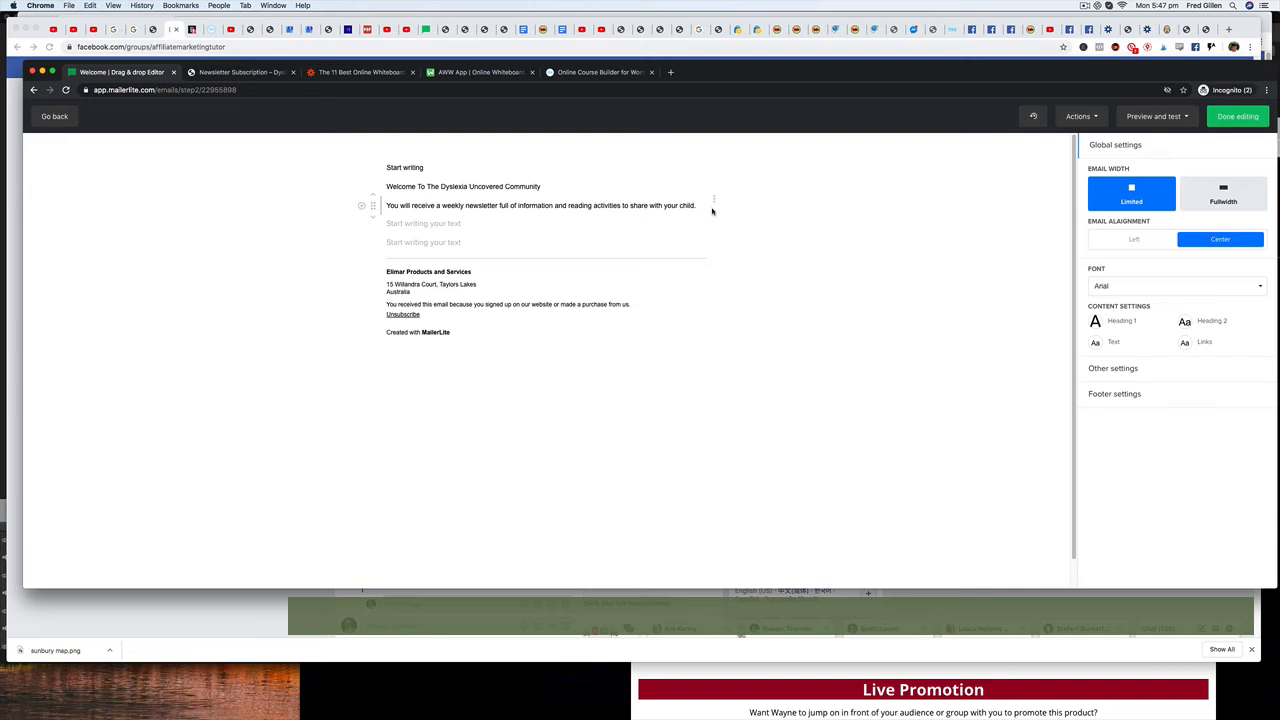
Paste the rest of the welcome message, from "The first ten Newsletters outline:" through the sign-off, and finish editing the email.
left_click(396, 224)
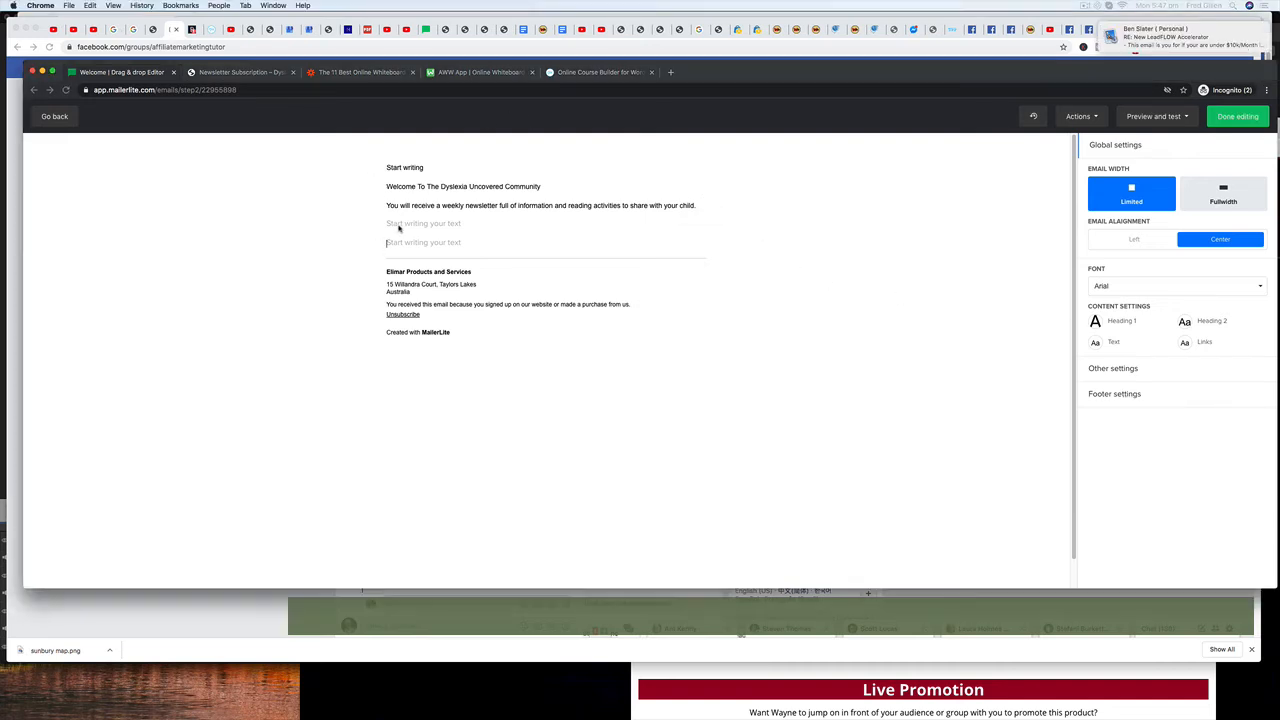
key("super+v")
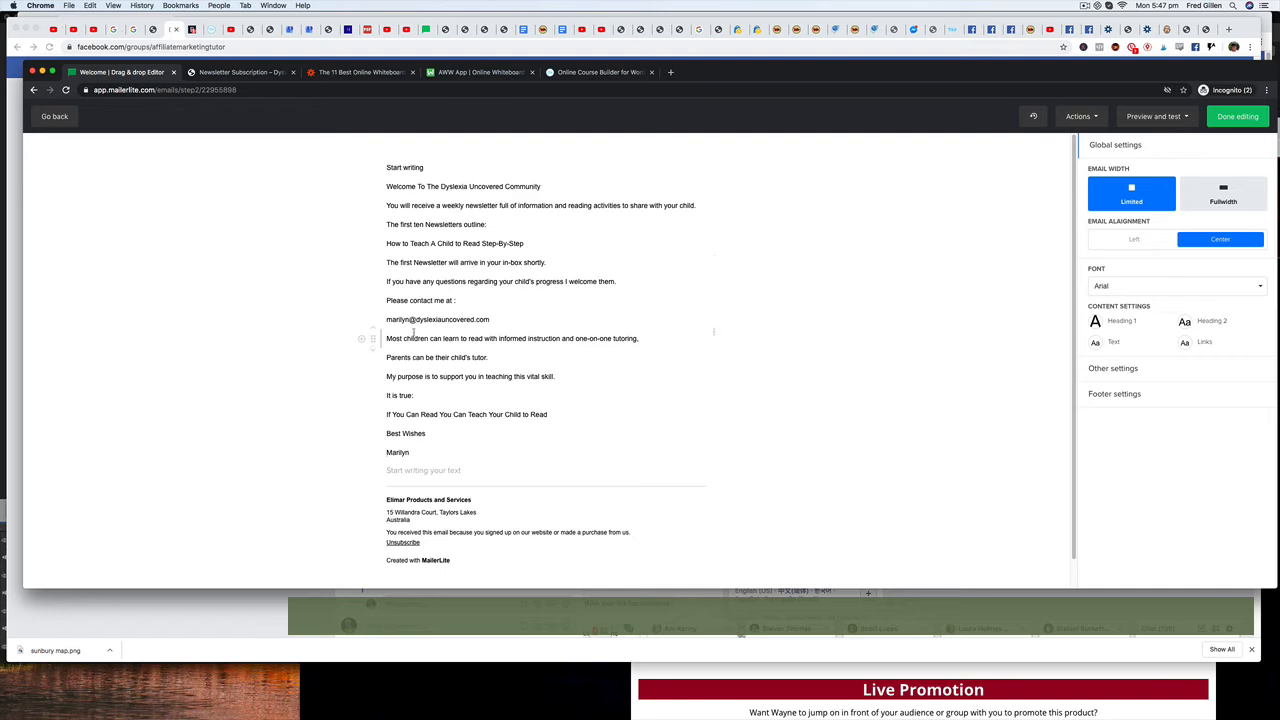
left_click_drag(386, 338, 667, 342)
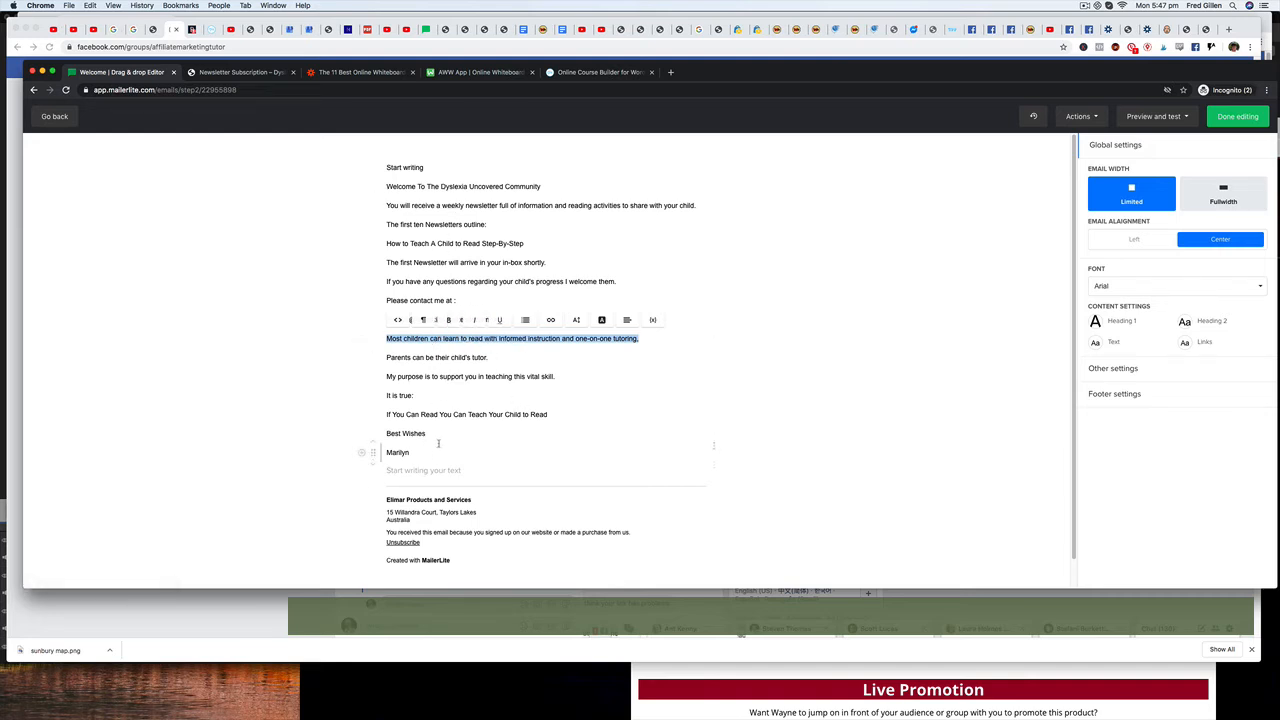
left_click(387, 289)
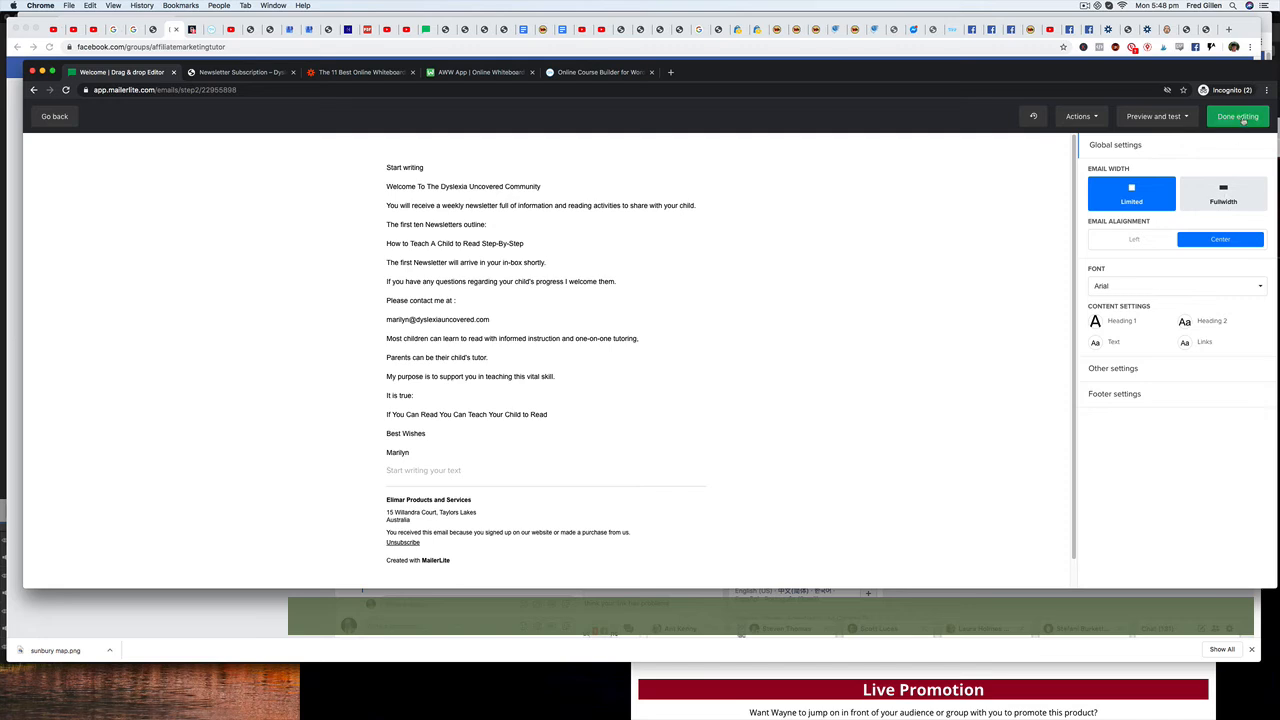
left_click(1238, 117)
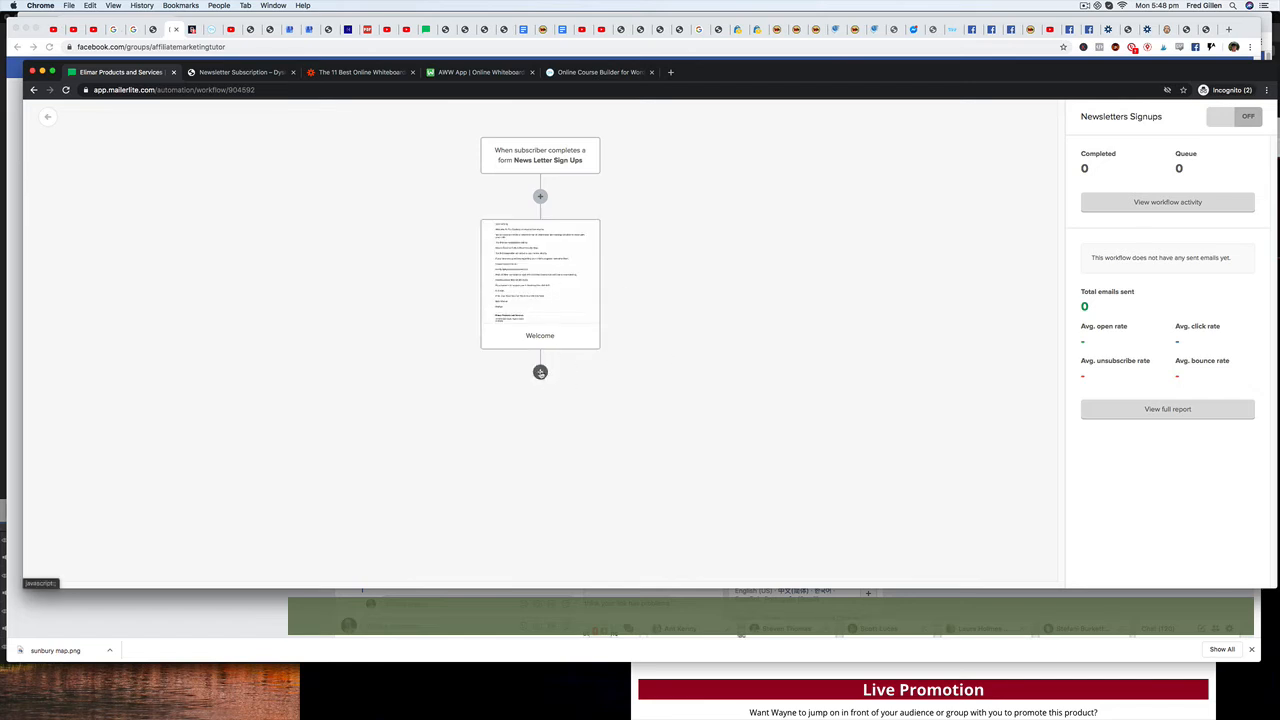
Add a delay of 15 minutes after the Welcome email and save it.
left_click(540, 372)
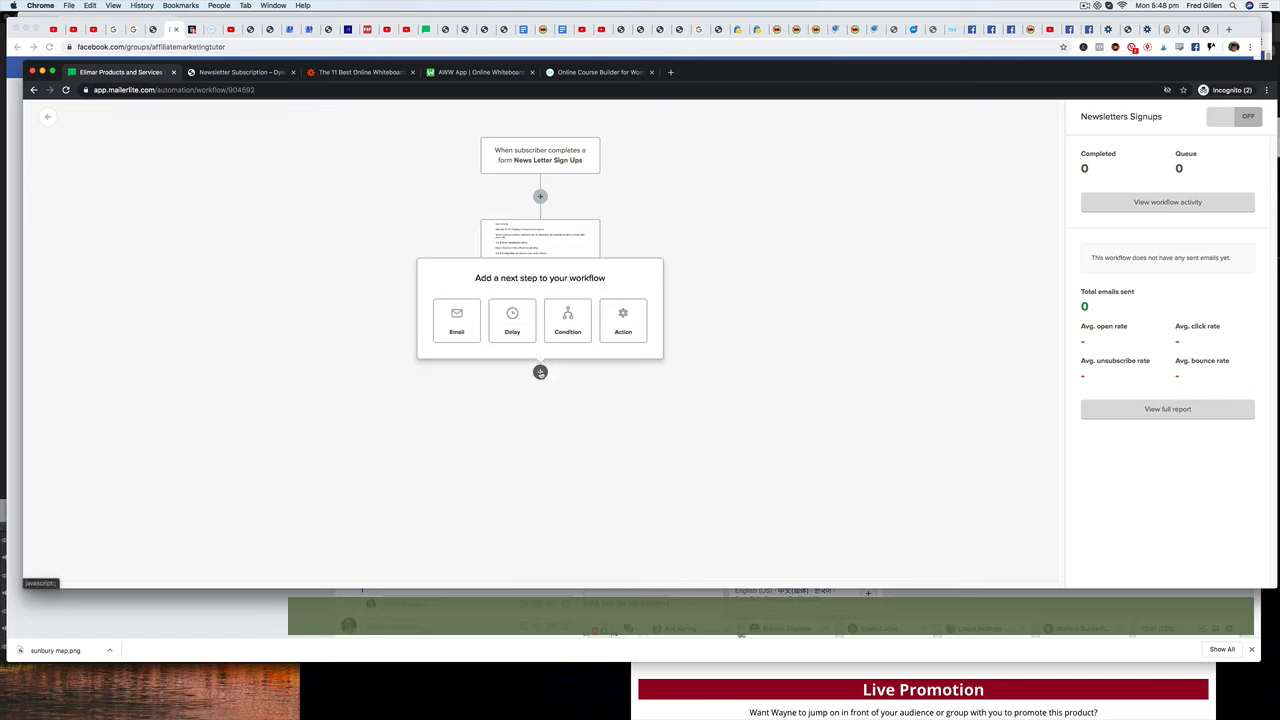
left_click(512, 320)
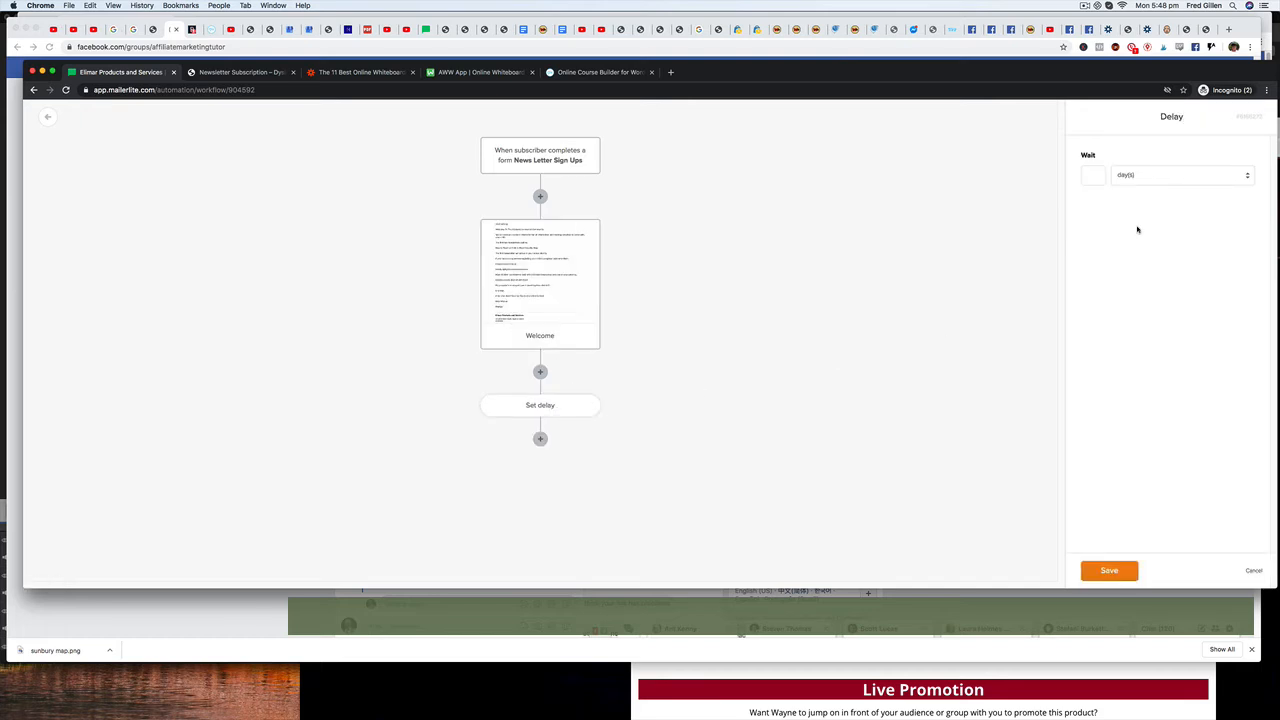
left_click(1247, 178)
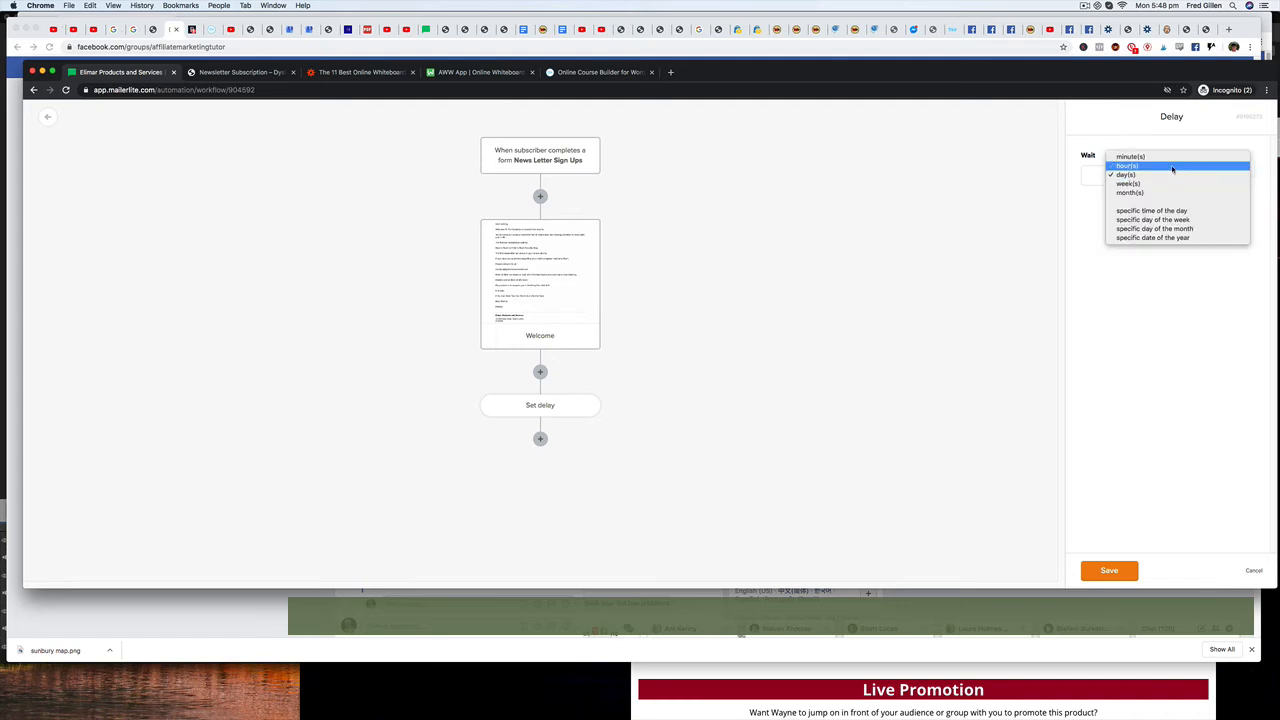
left_click(1135, 157)
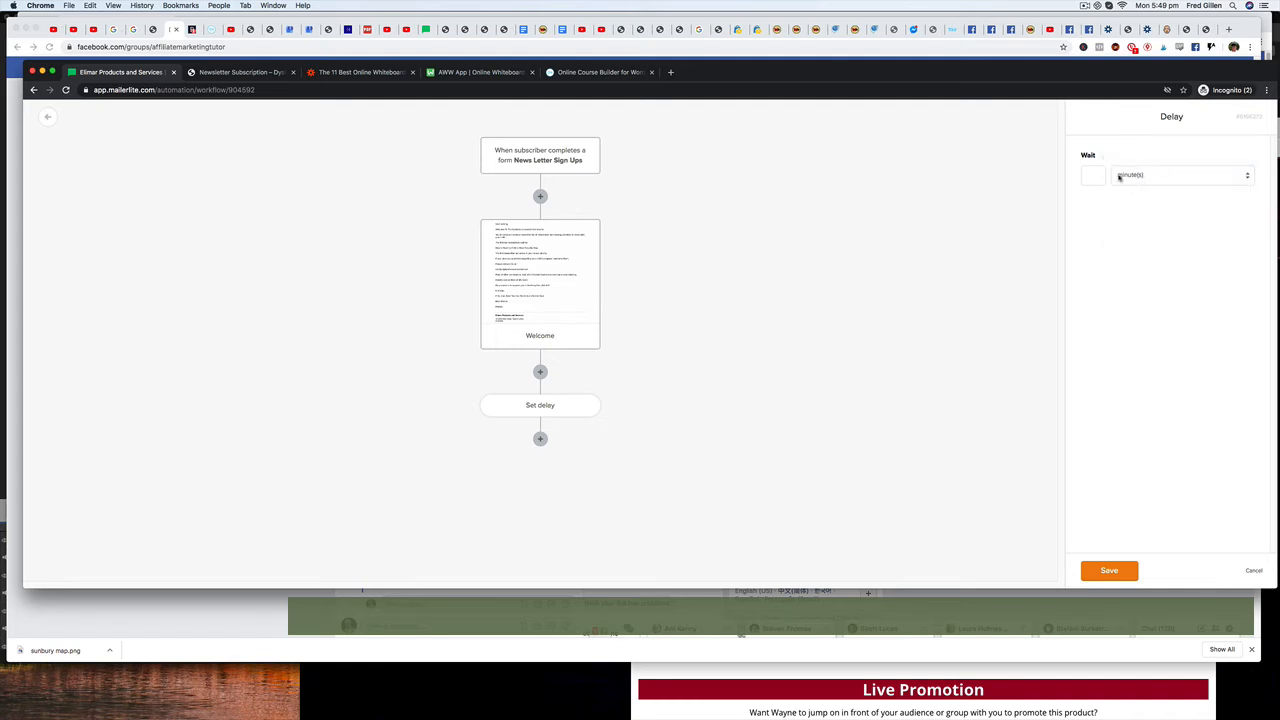
type("30")
left_click(1075, 176)
type("15")
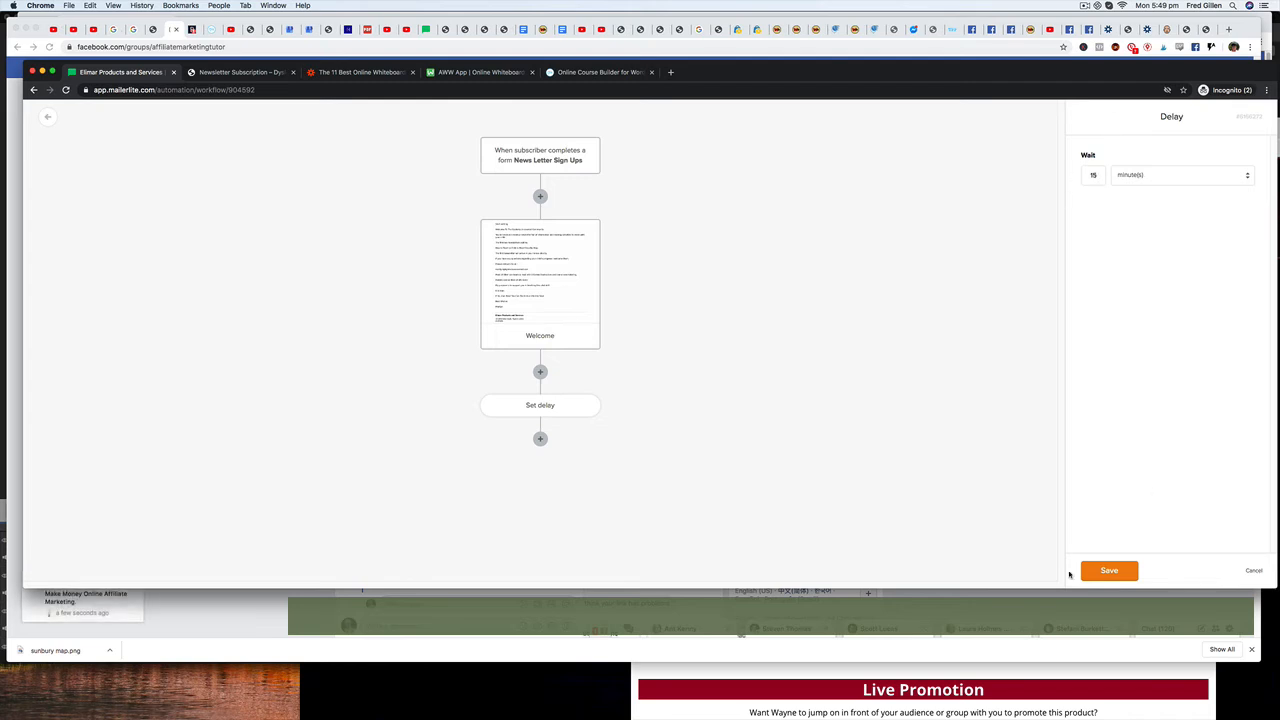
left_click(1108, 571)
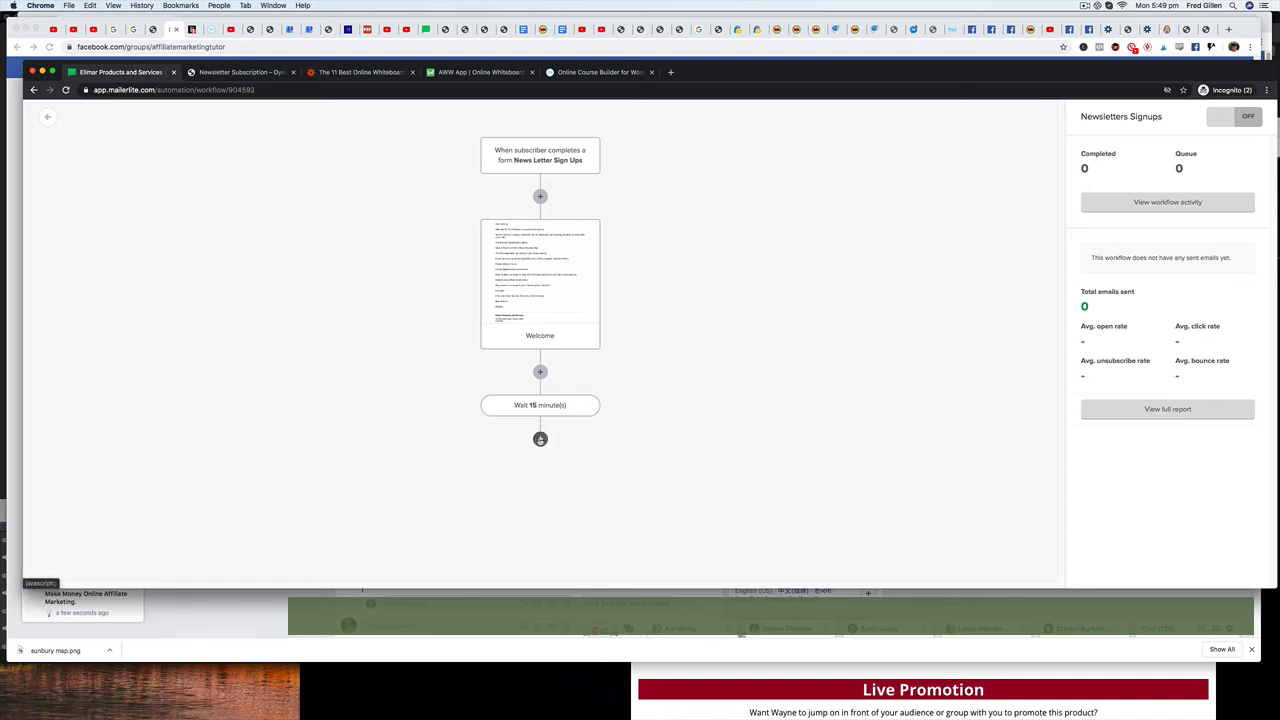
Add an email step after the 15-minute delay and give it the subject "Your Newsletter".
left_click(540, 439)
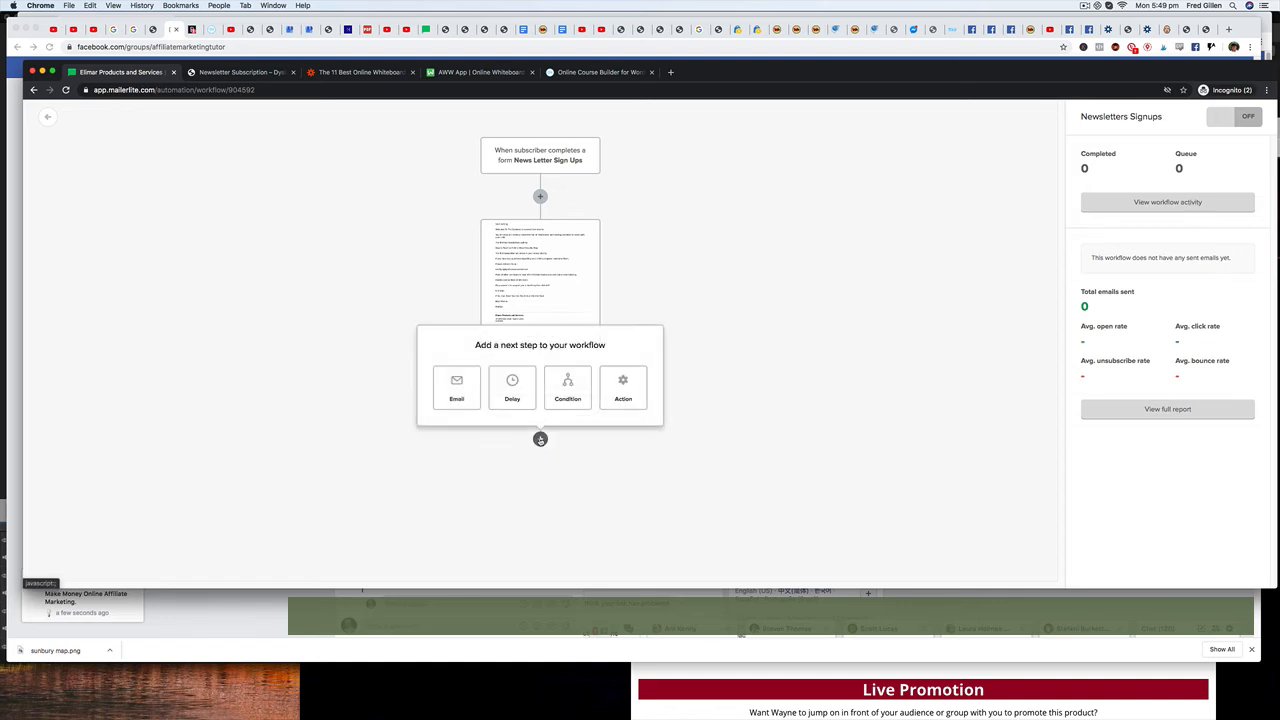
left_click(457, 389)
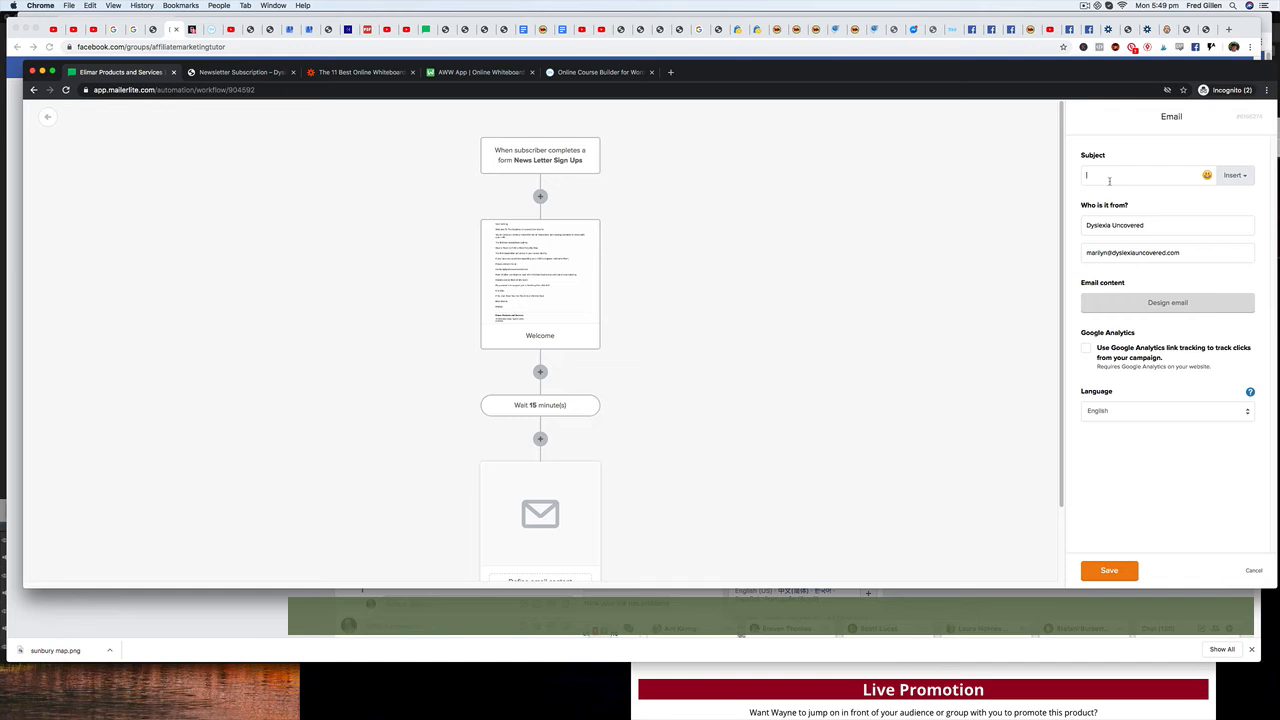
type("Your Newsletter")
Start designing the "Your Newsletter" email from scratch in the new Rich-text editor.
left_click(1176, 305)
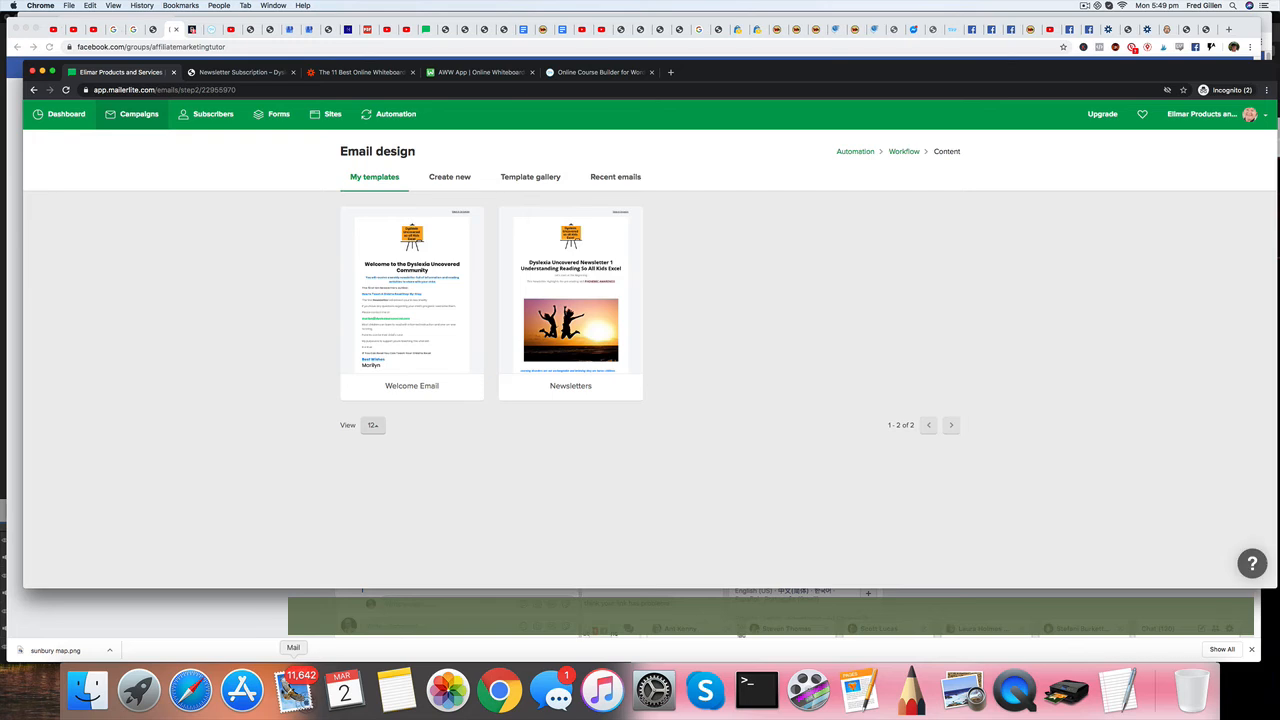
left_click(294, 690)
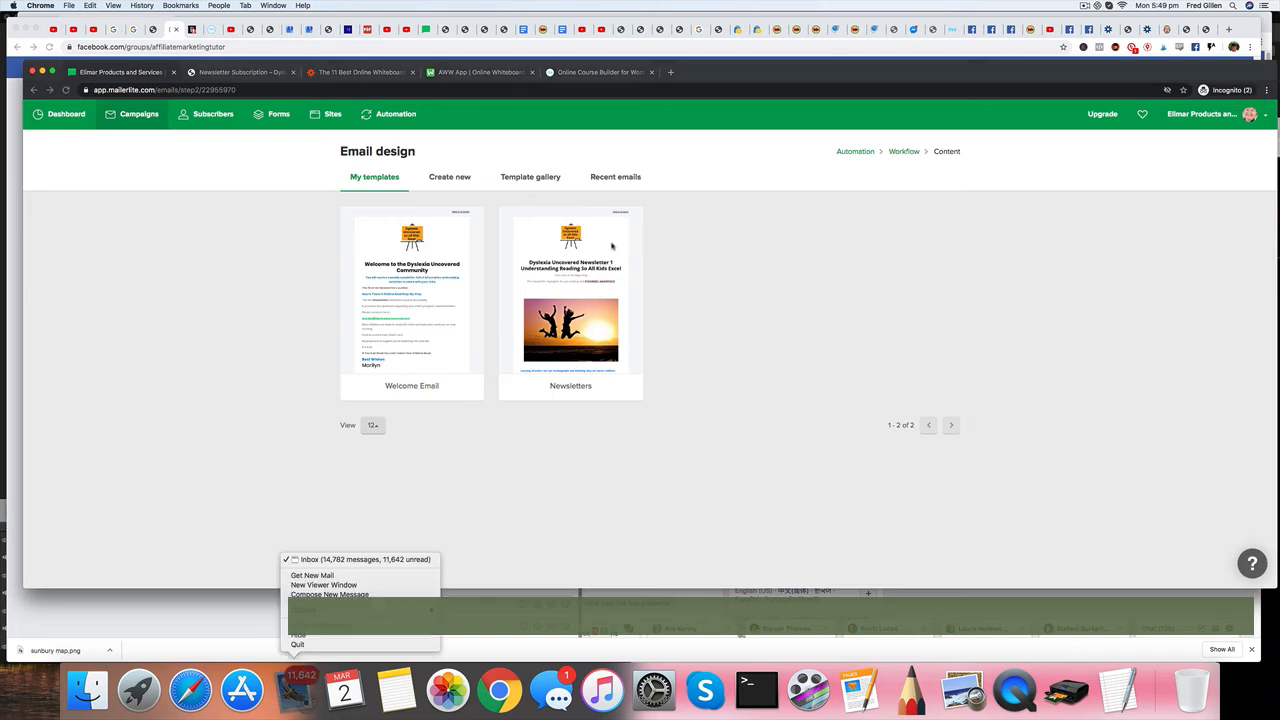
left_click(455, 177)
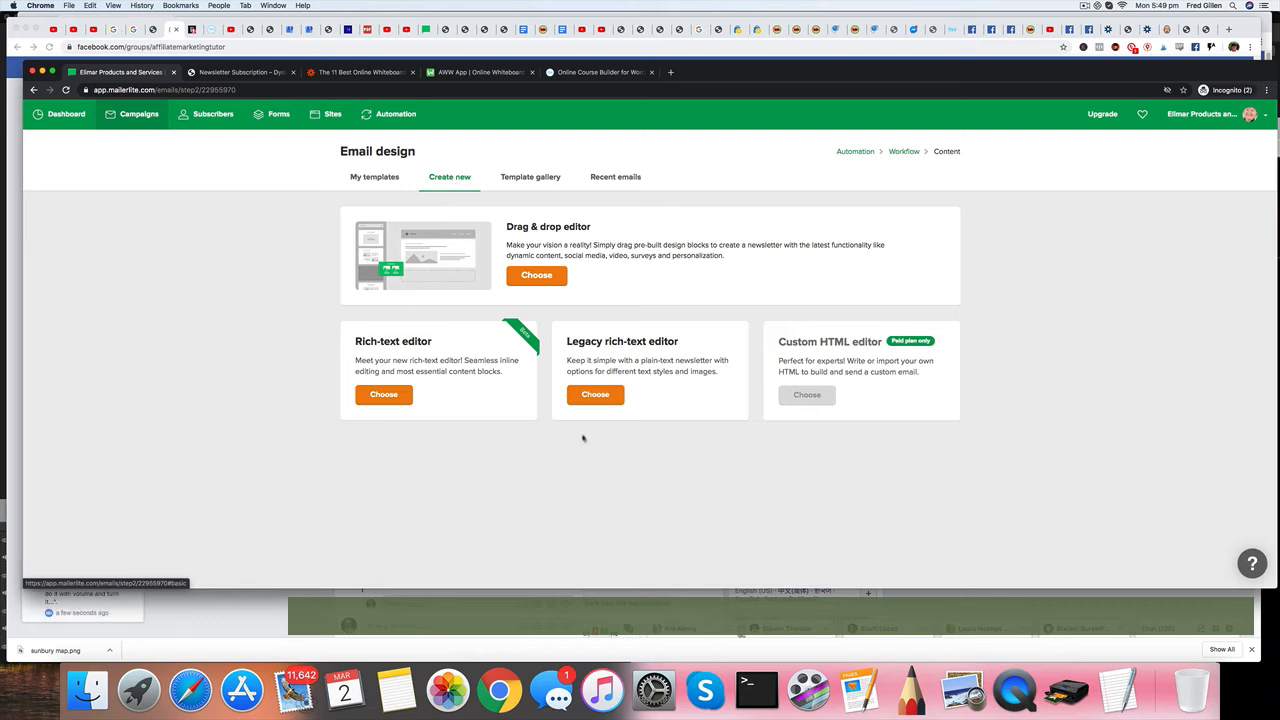
left_click(385, 396)
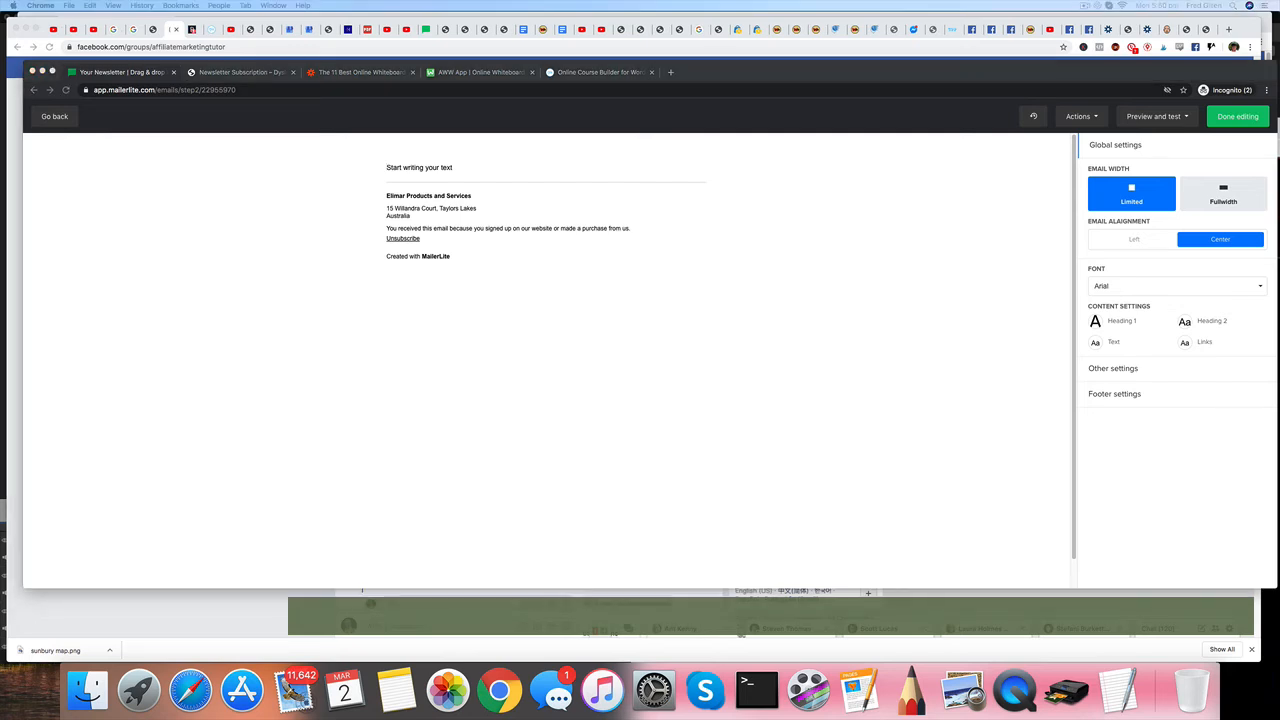
Paste the title "Dyslexia Uncovered Newsletter 1 Understanding Reading so all Kids Excel" and split it into two lines before "Understanding".
left_click(410, 170)
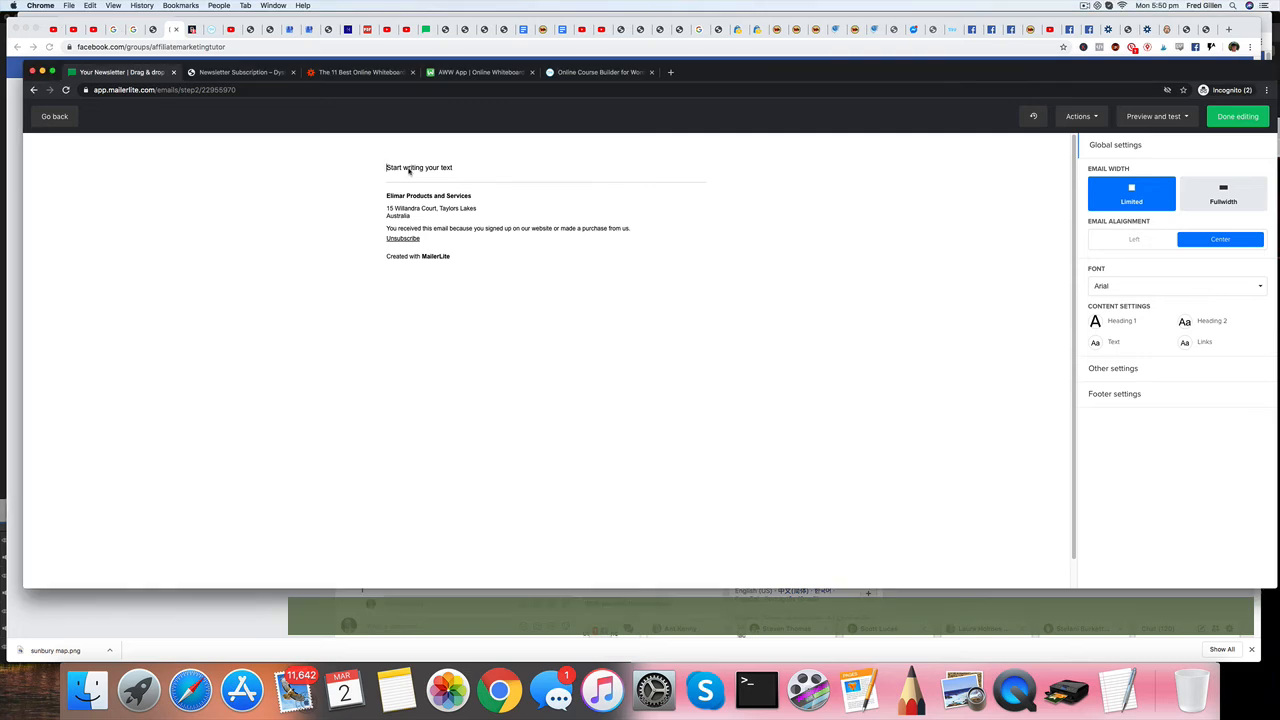
type("Dyslexia Uncovered Newsletter 1 Understanding Reading so all Kids Excel")
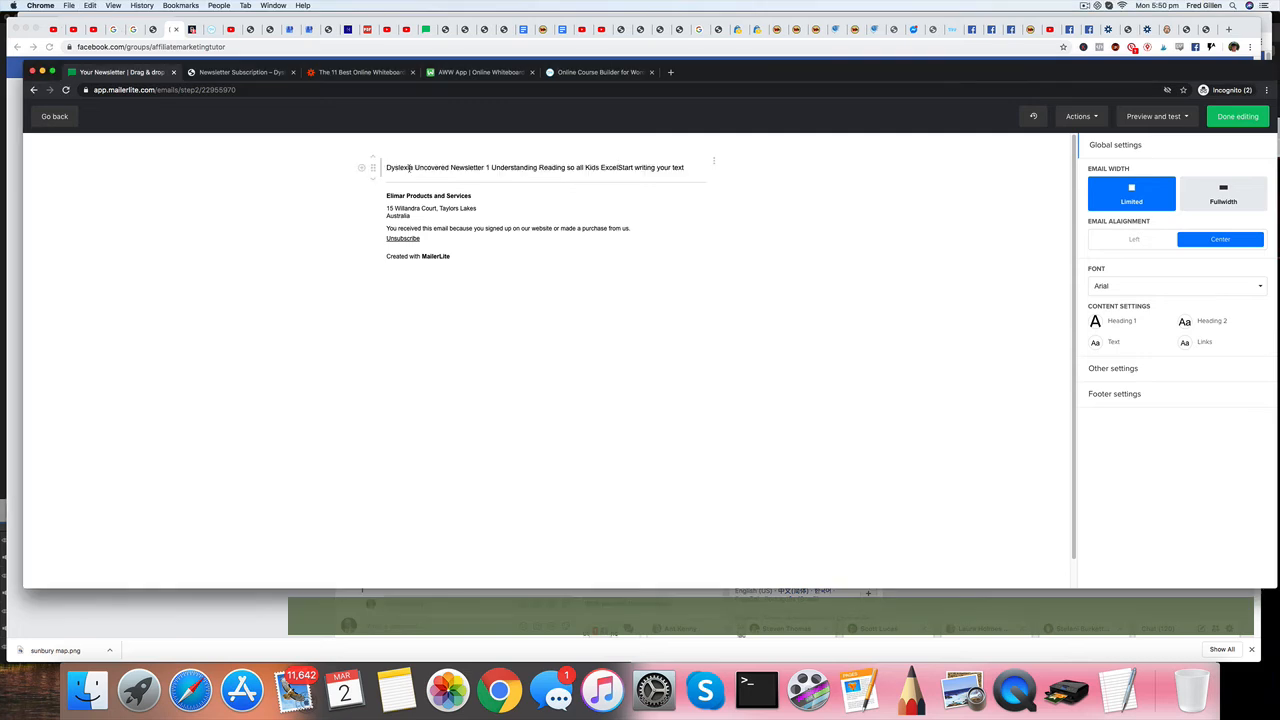
key("Return")
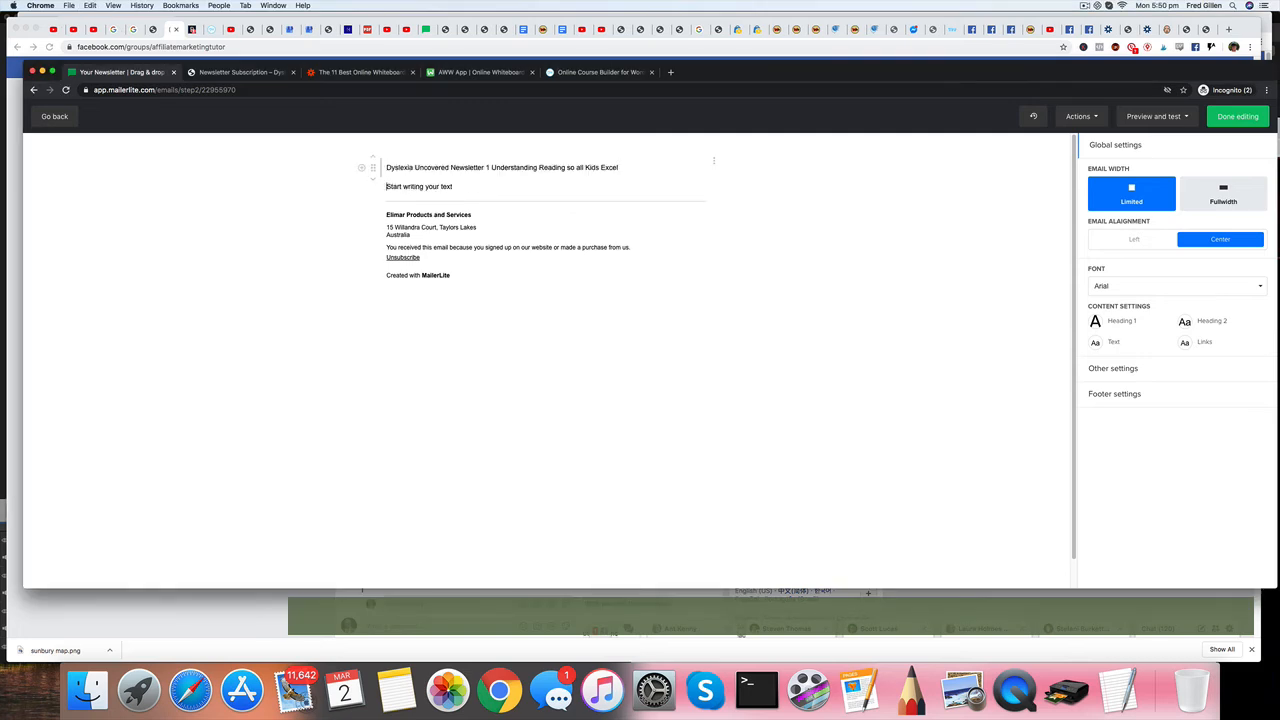
left_click(492, 169)
key("Return")
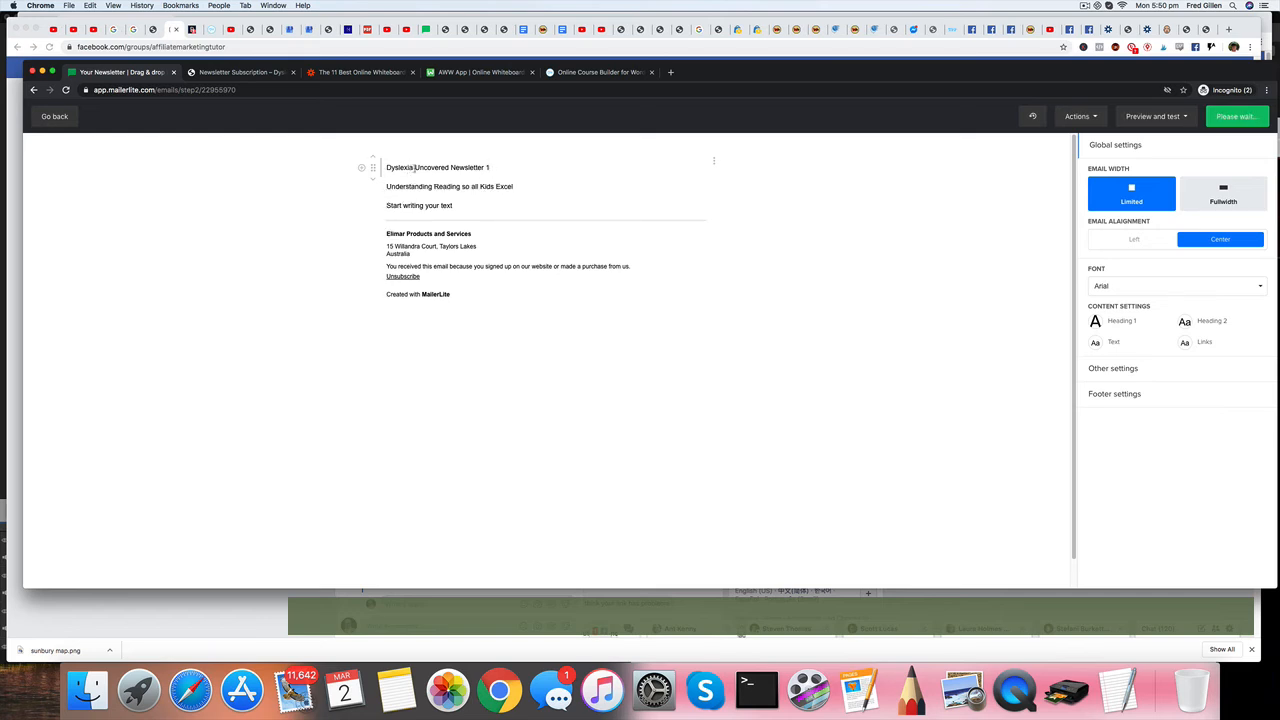
Bold the "Dyslexia Uncovered Newsletter 1" line and add an empty paragraph below "Understanding Reading so all Kids Excel".
left_click_drag(387, 167, 565, 157)
left_click(449, 149)
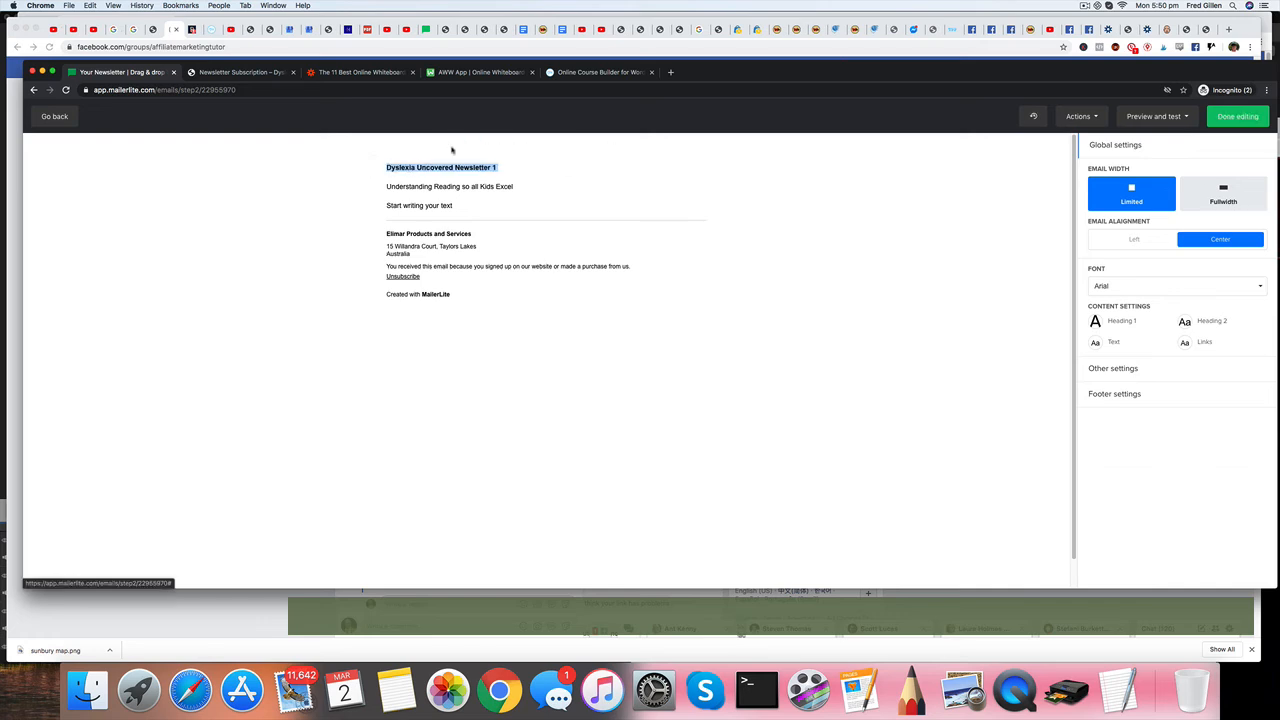
left_click(522, 186)
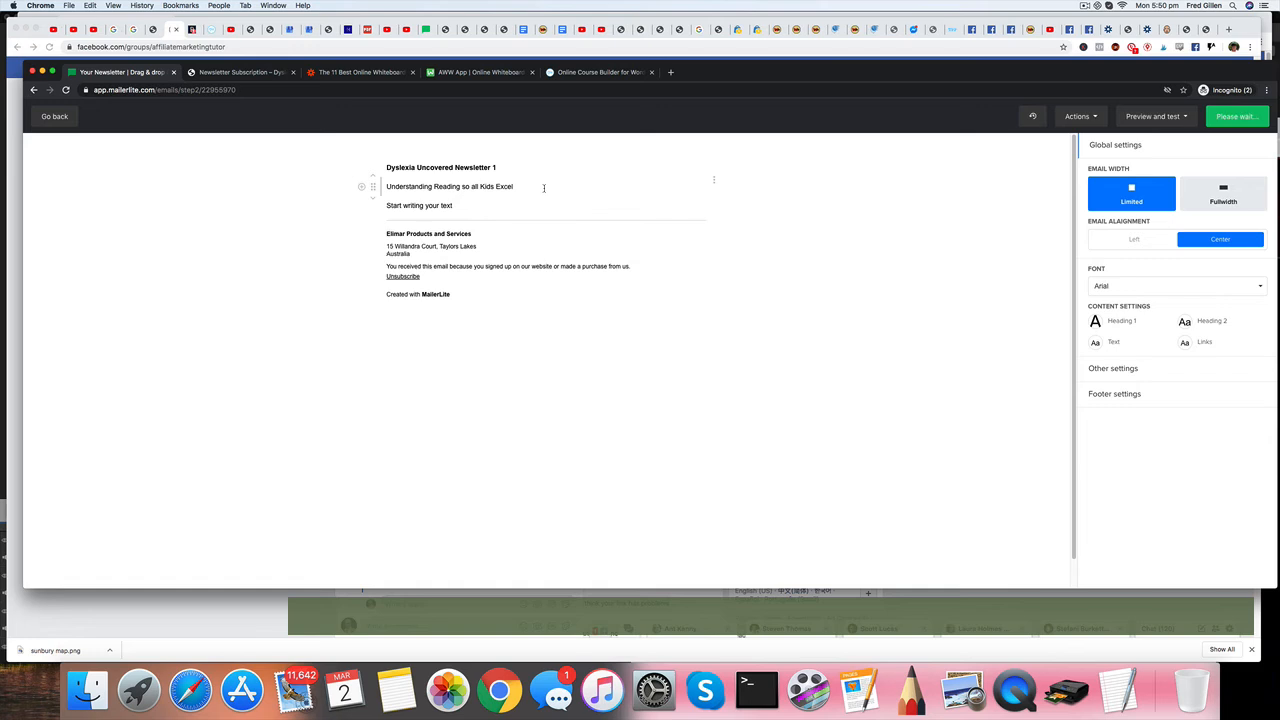
key("Return")
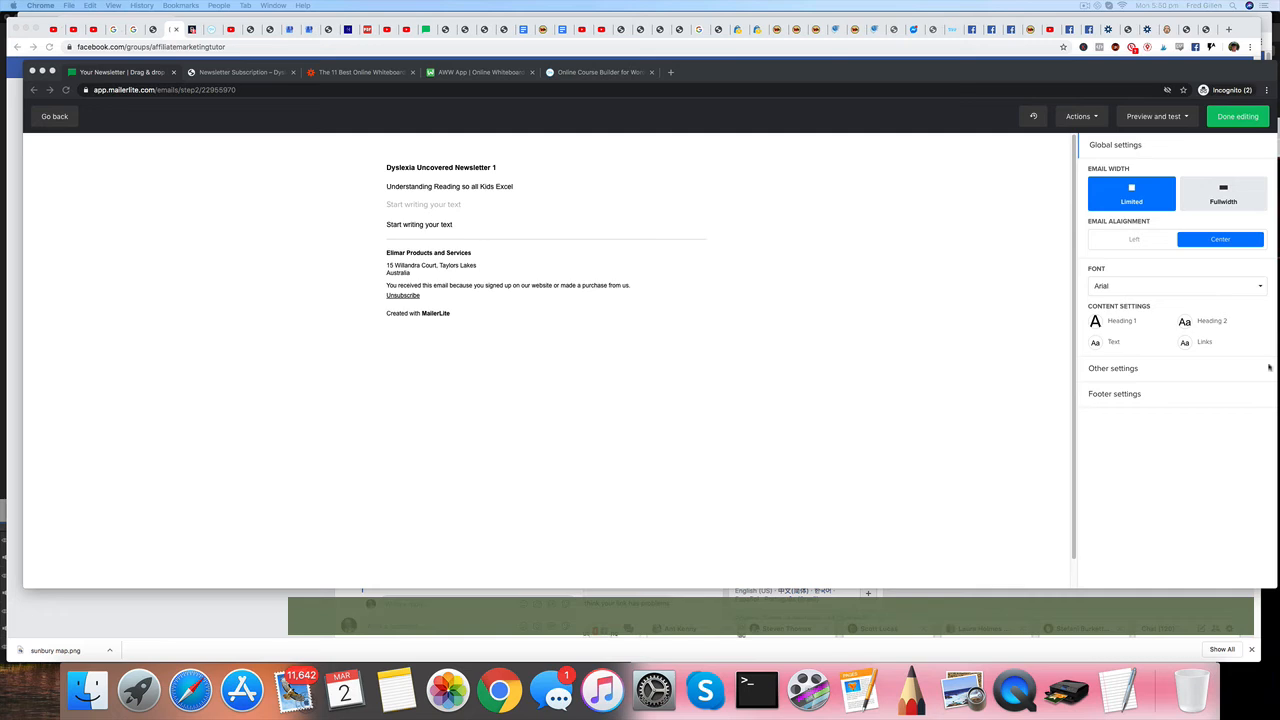
Insert the newsletter text, from "Learning disorders are not unchangeable" through the sign-off, and delete the leftover "Start writing your text" block.
left_click(408, 227)
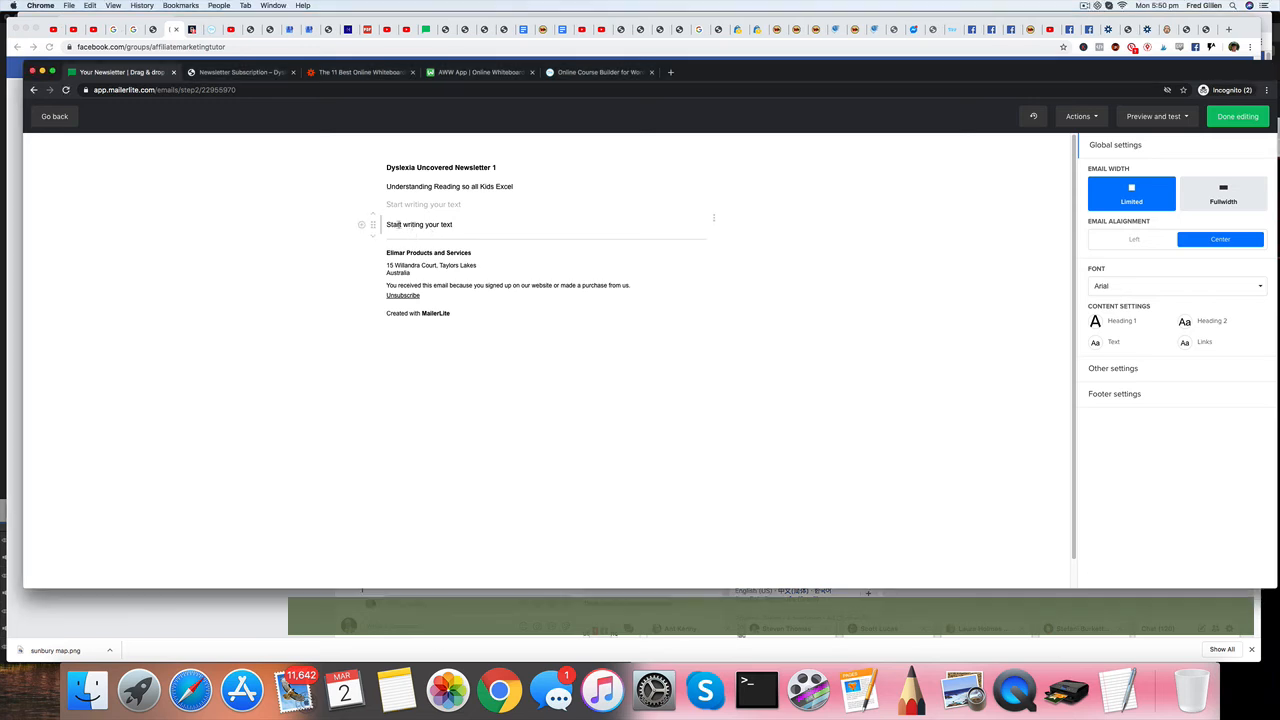
left_click_drag(386, 224, 476, 229)
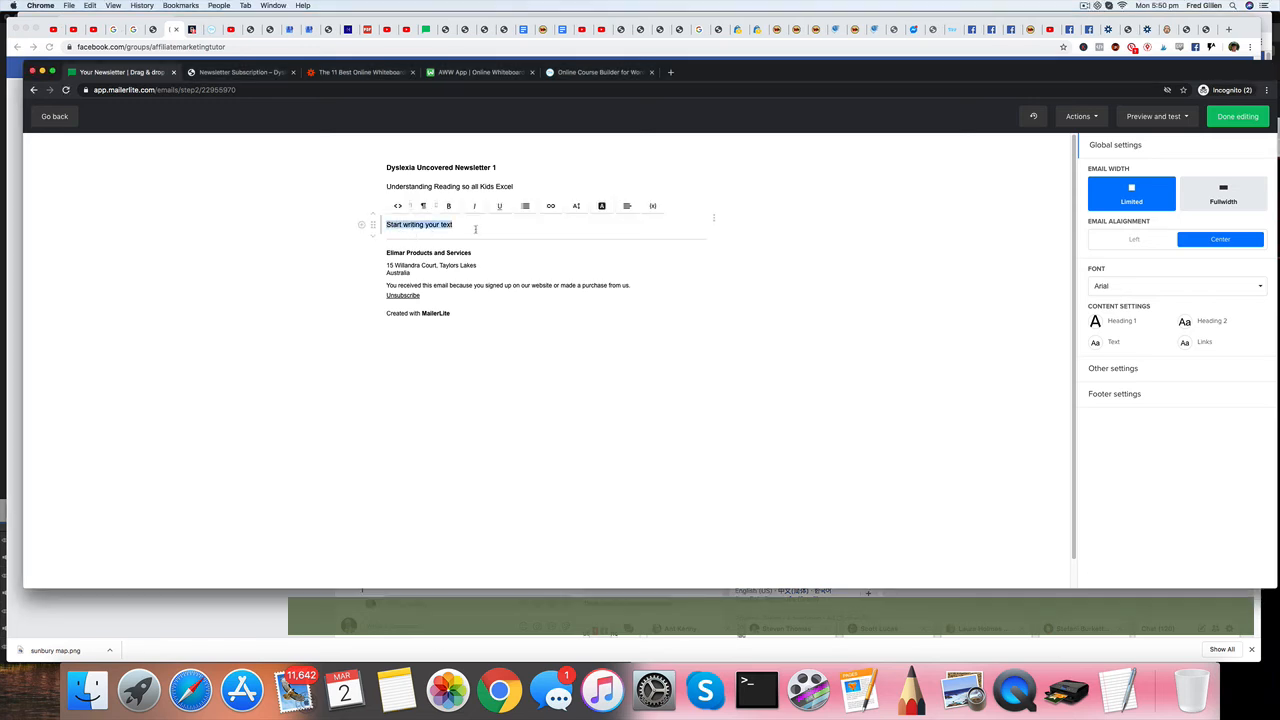
key("Return")
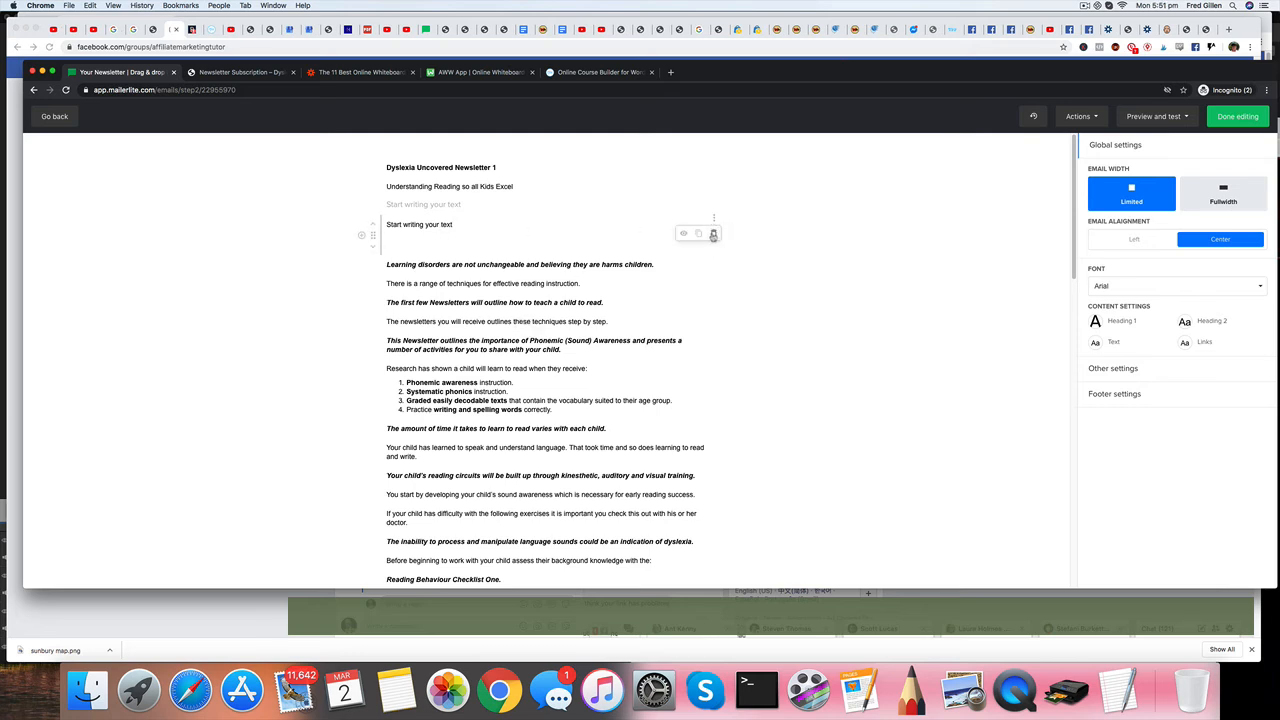
left_click(714, 236)
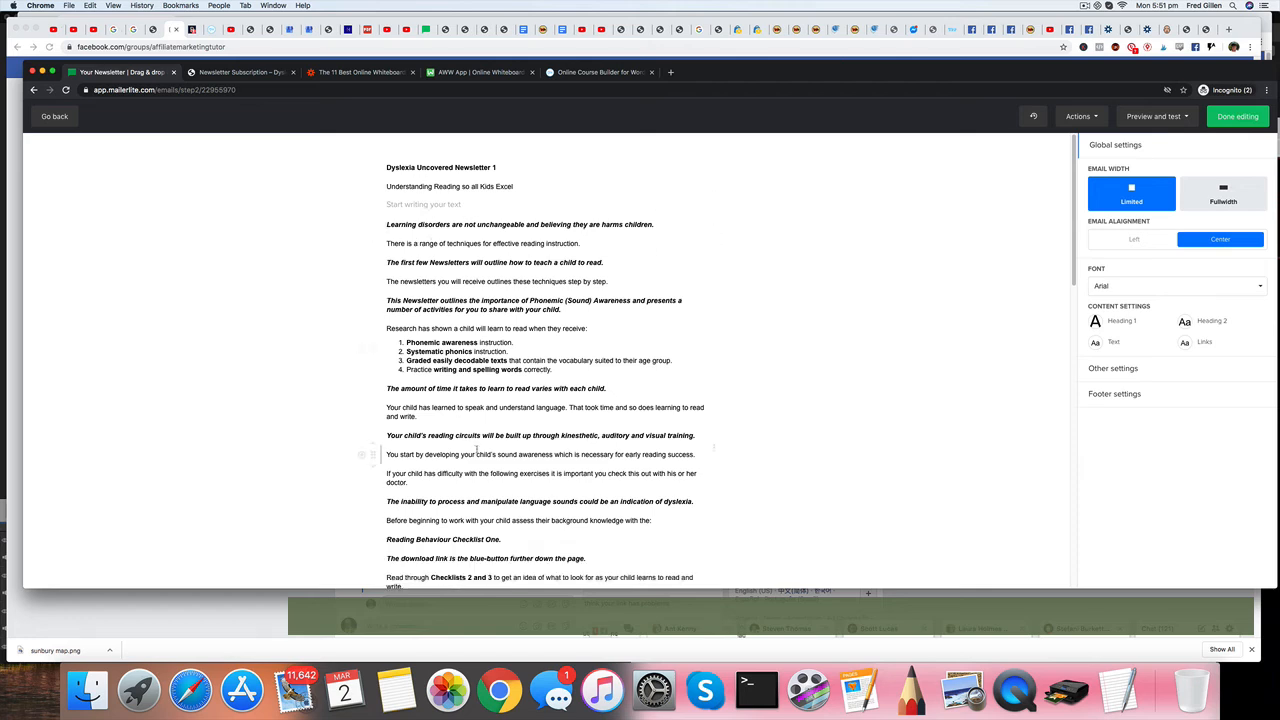
Check the newsletter through to its footer and send a test email to the prefilled address.
scroll(560, 461, "down", 5)
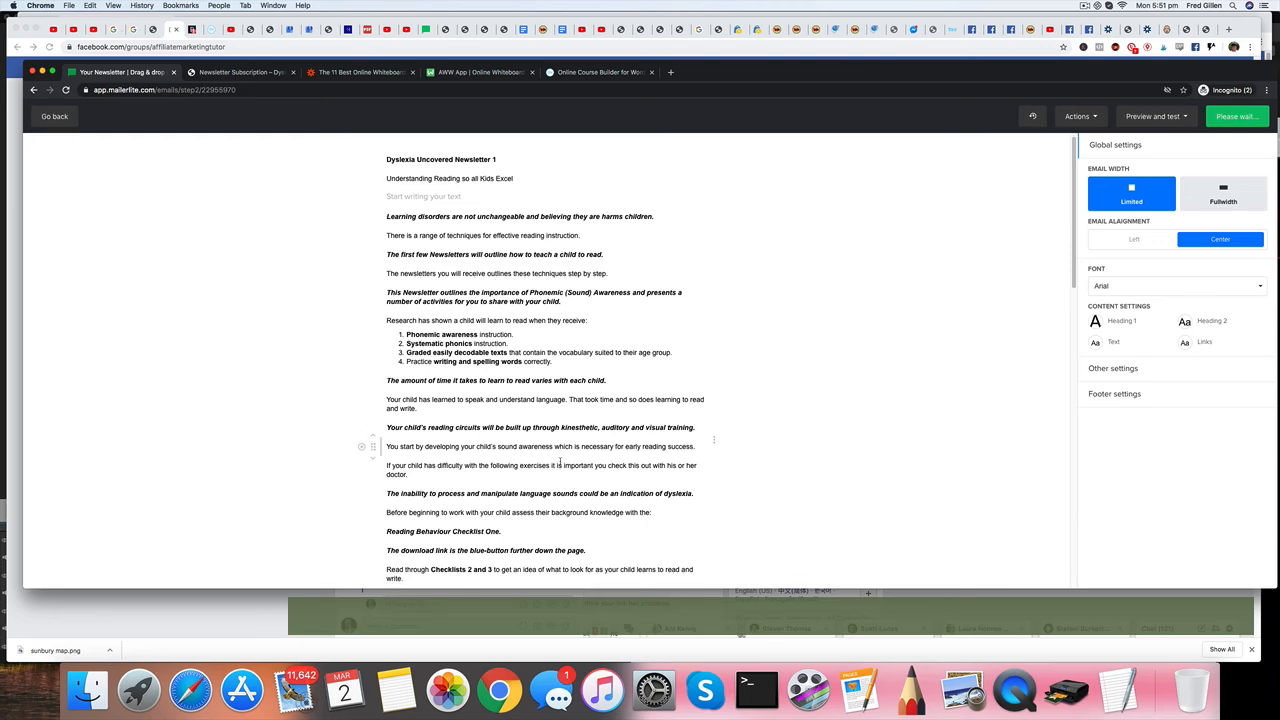
scroll(560, 461, "down", 10)
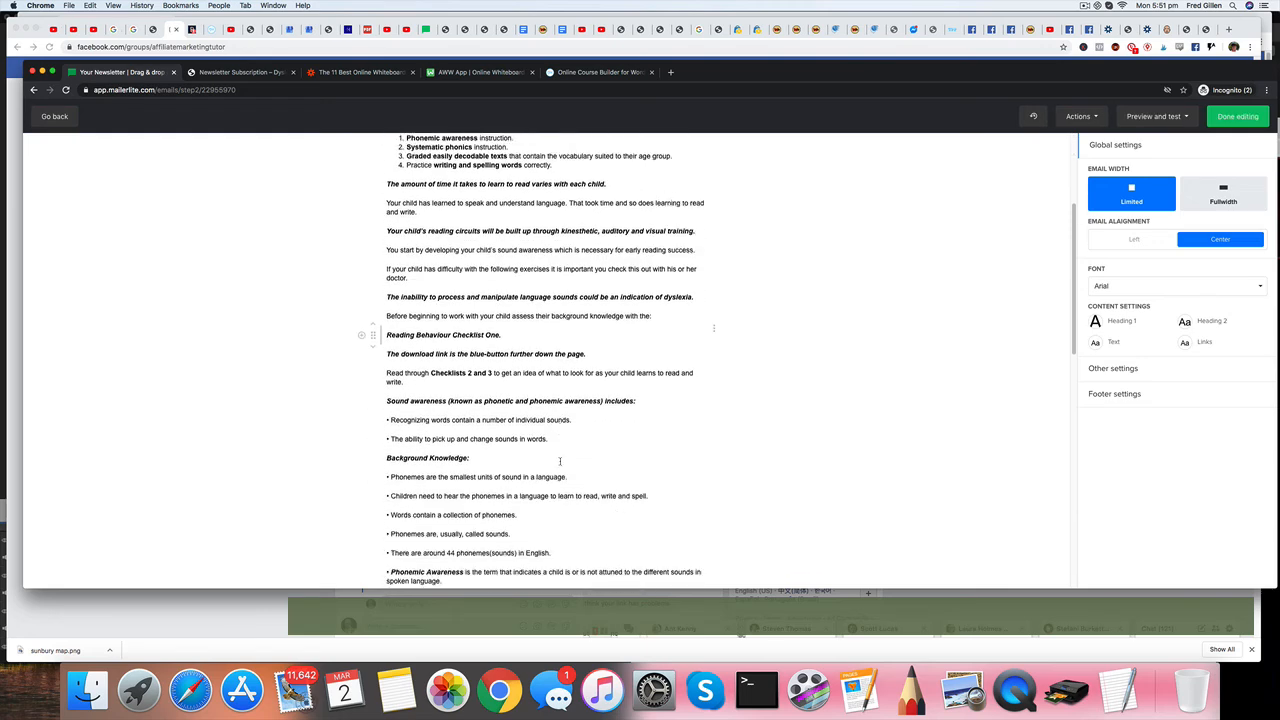
scroll(560, 461, "down", 12)
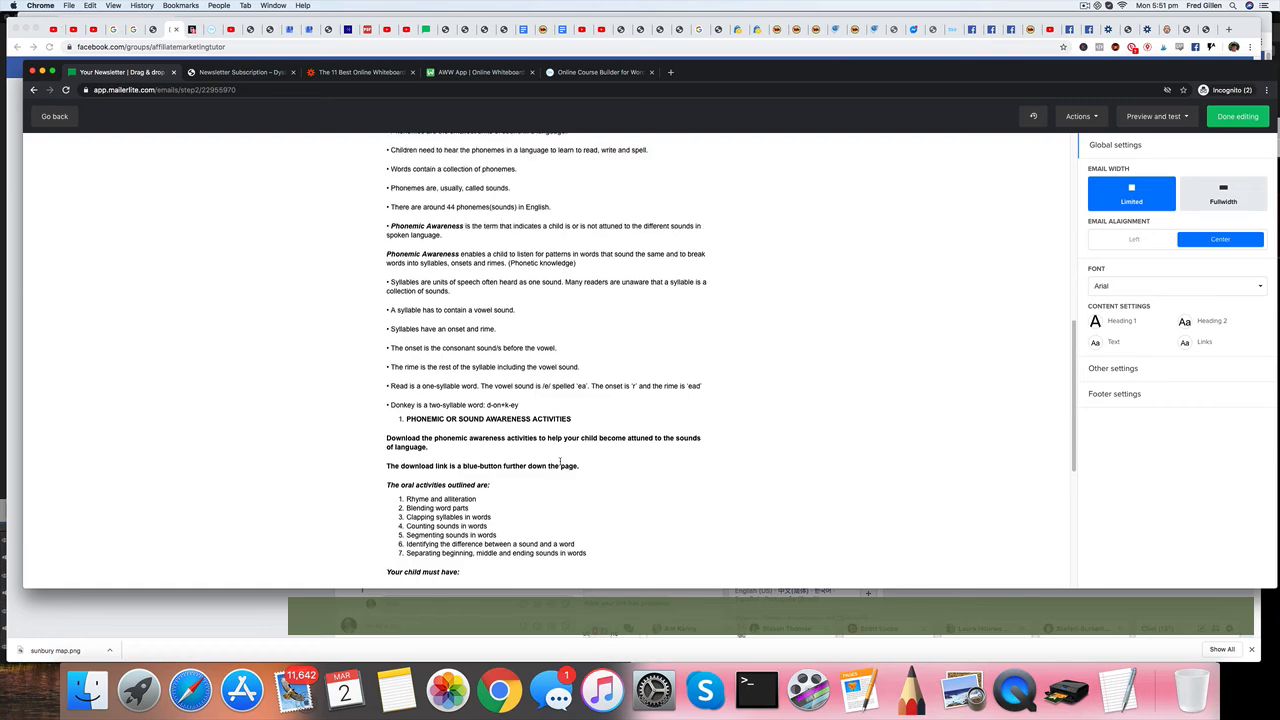
scroll(560, 461, "down", 1)
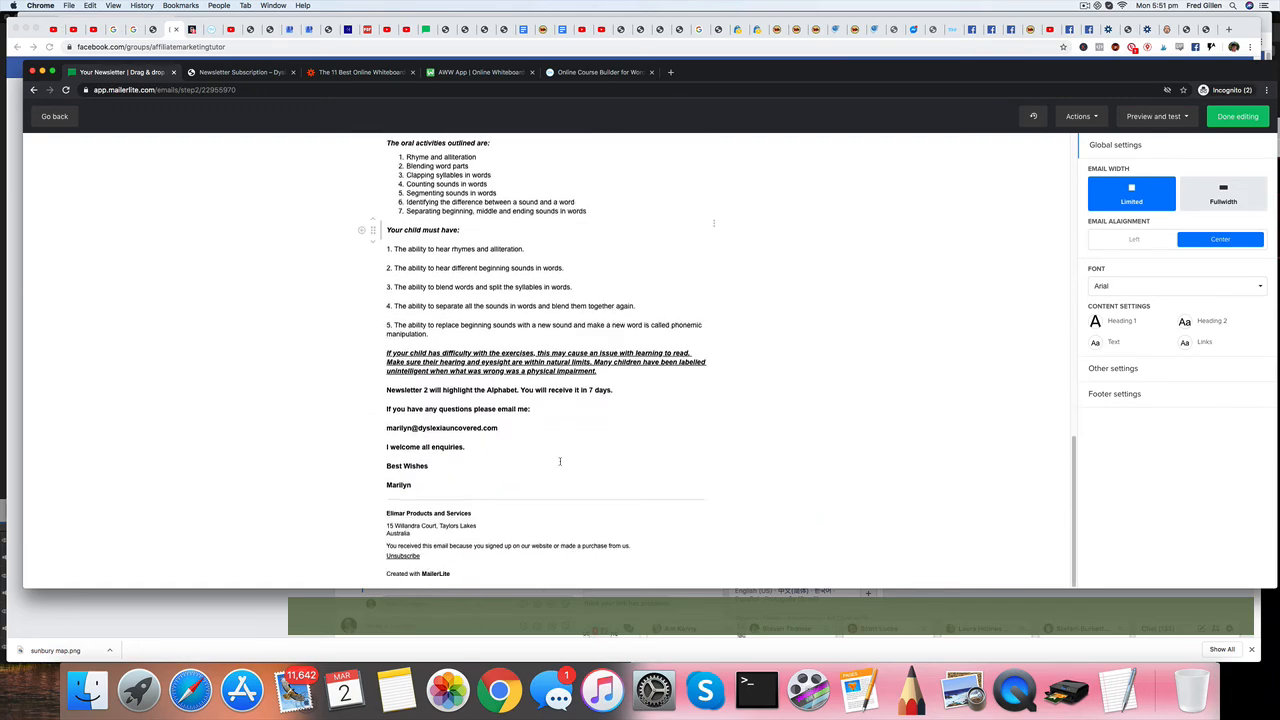
scroll(560, 461, "up", 20)
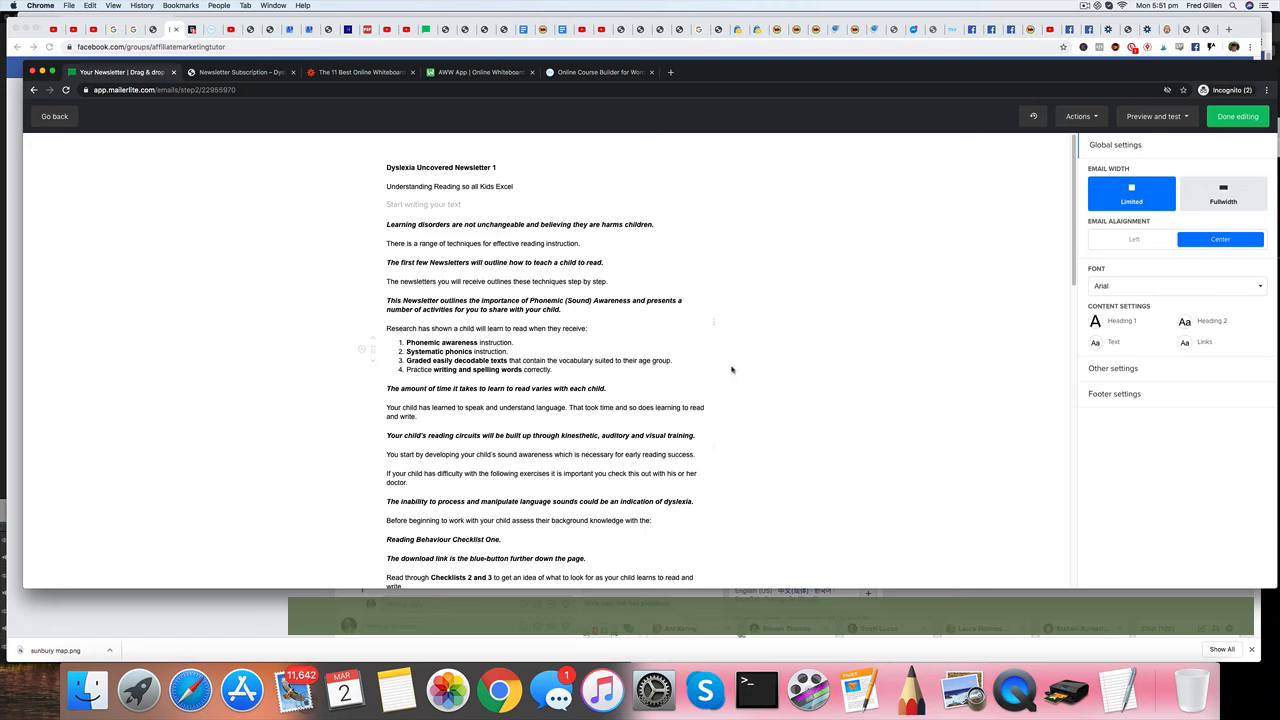
left_click(1148, 119)
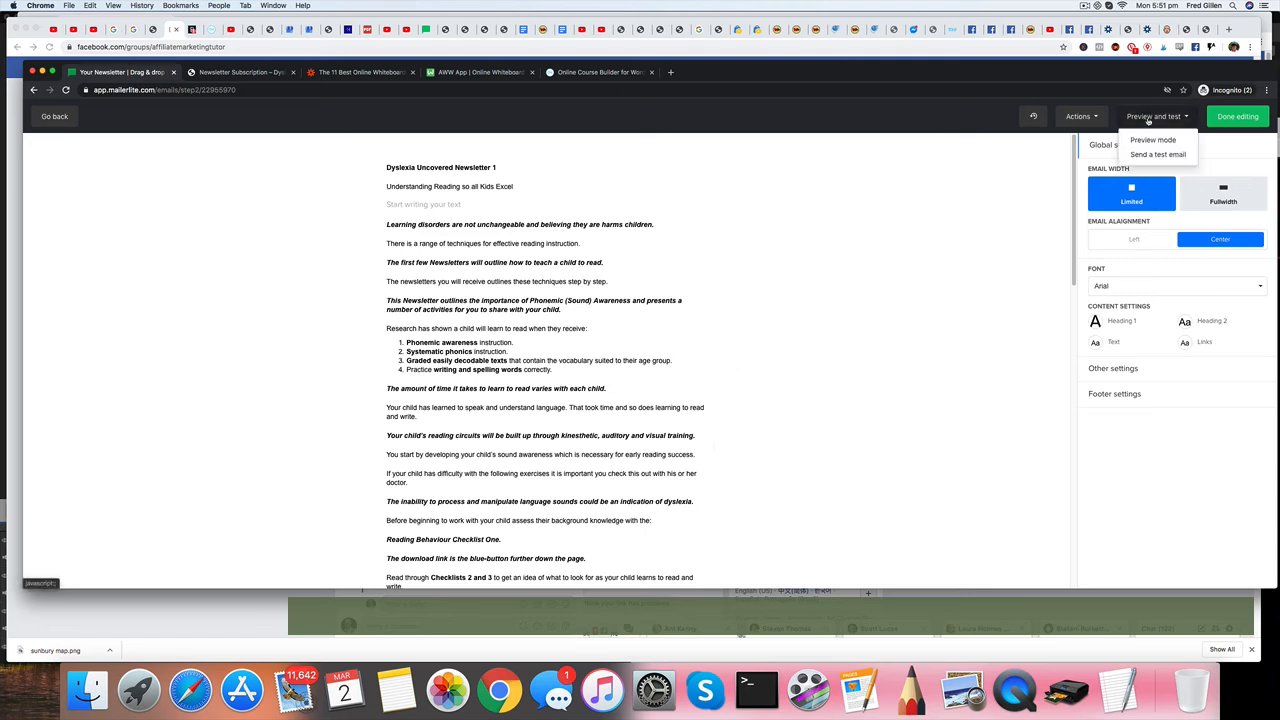
left_click(1152, 157)
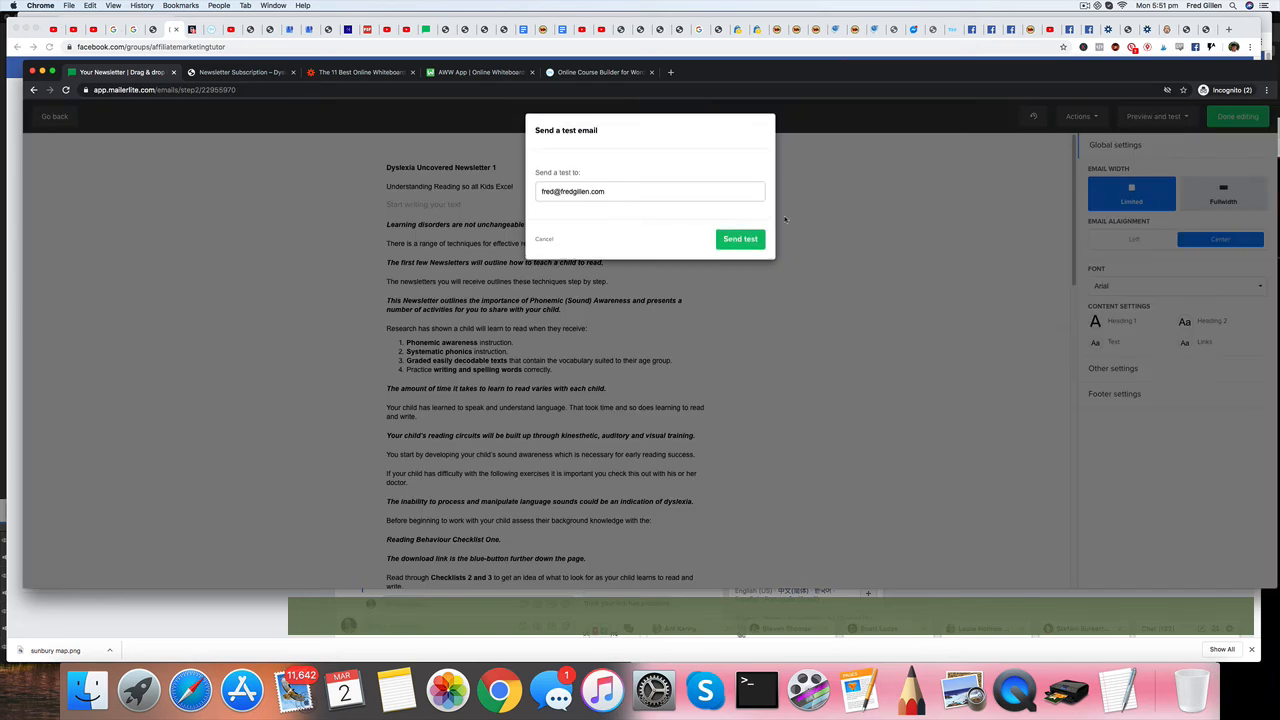
left_click(739, 240)
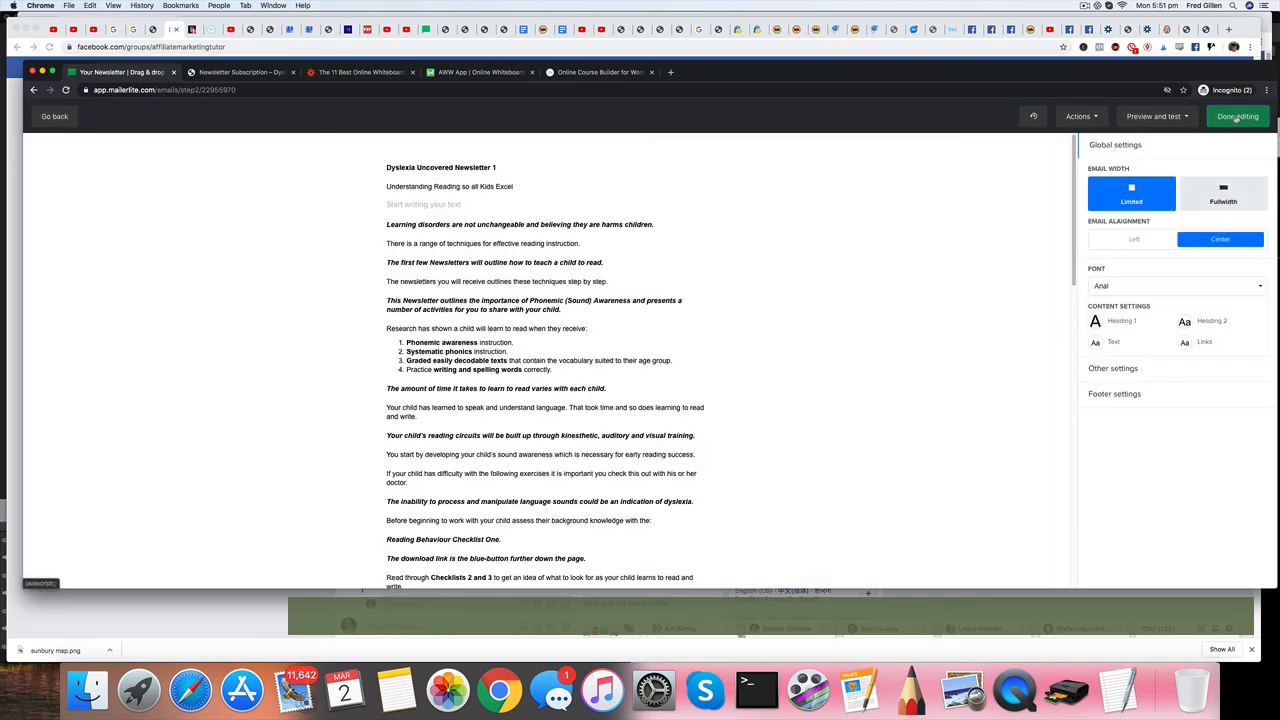
Finish editing the newsletter email and switch on the Newsletters Signups workflow.
left_click(1237, 117)
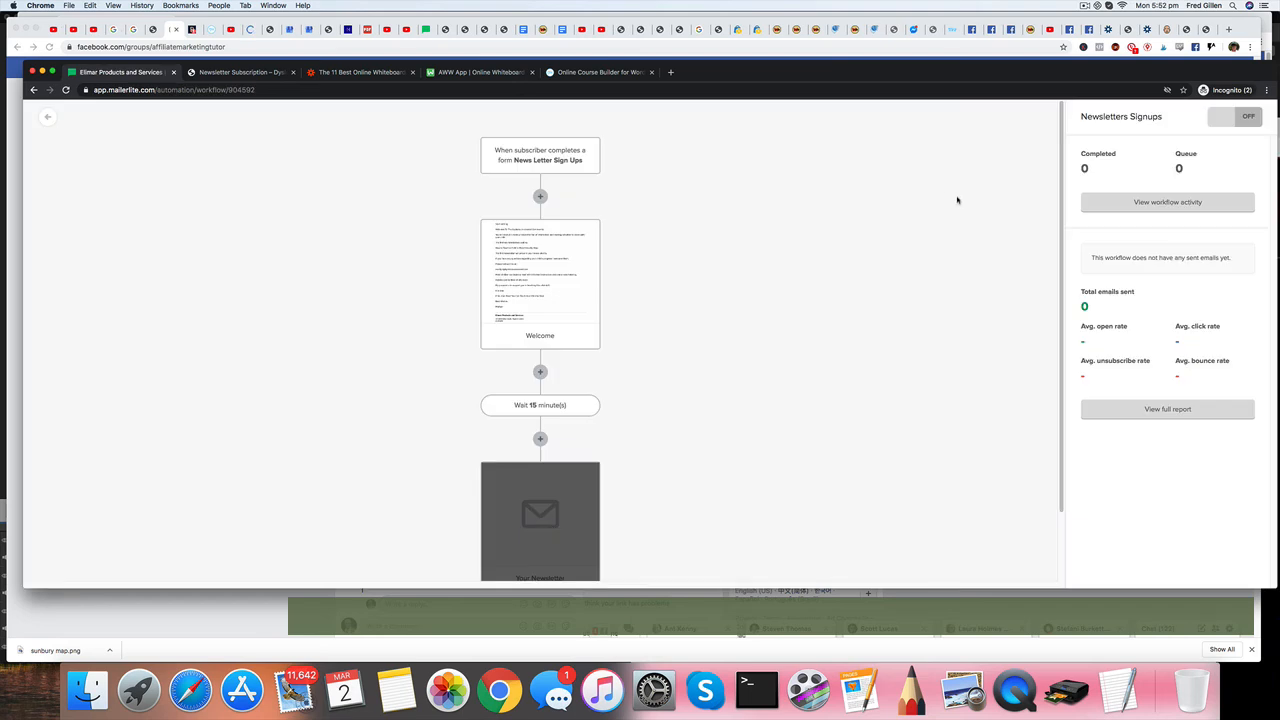
left_click(1223, 119)
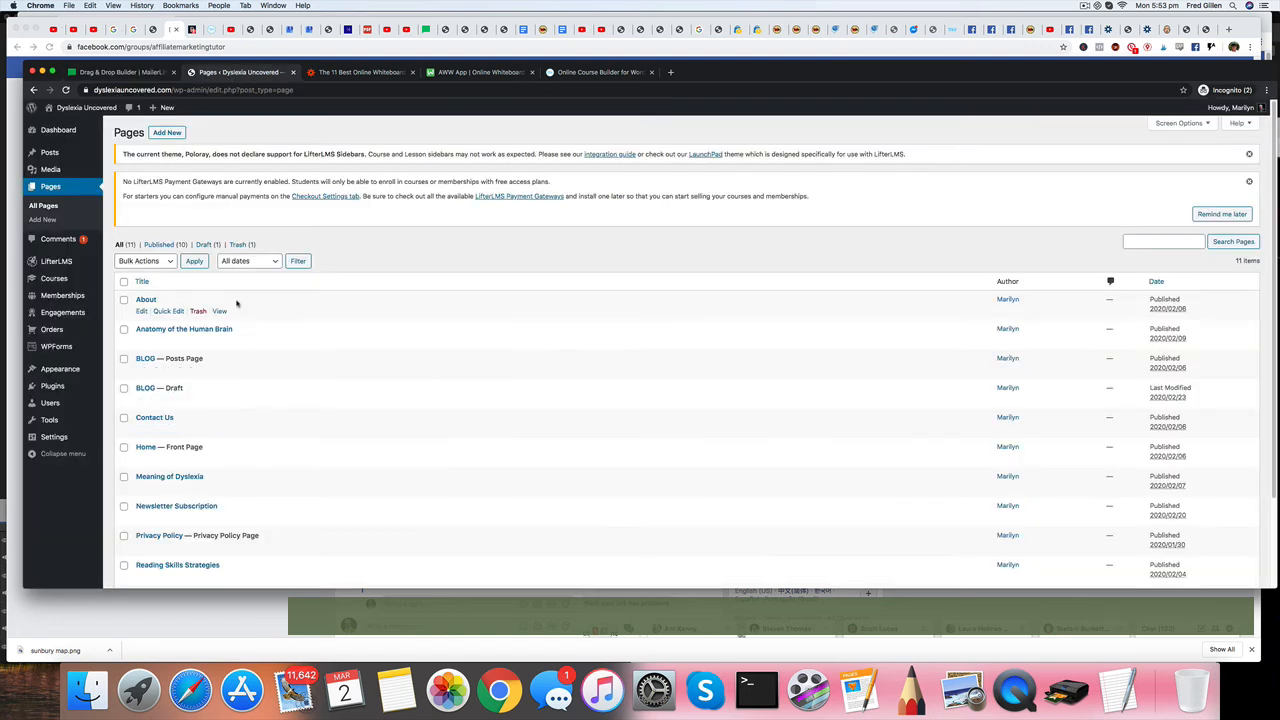
left_click(167, 133)
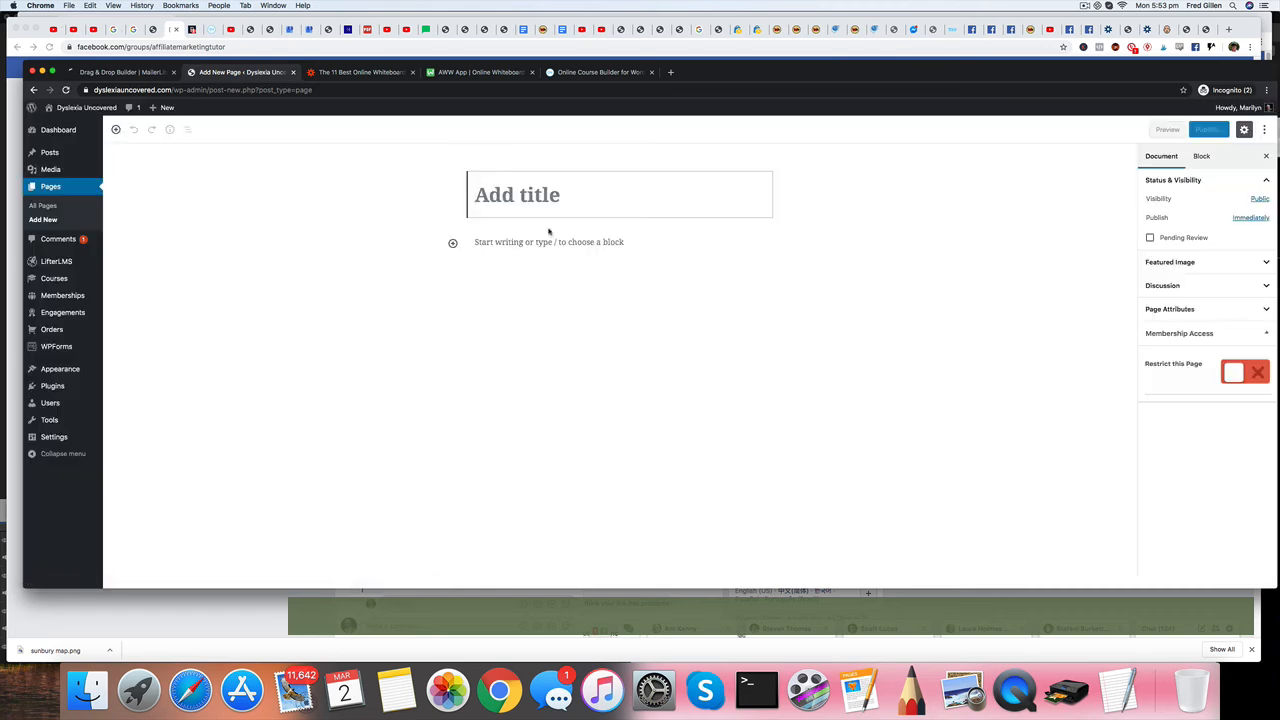
type("http://News Letter 1")
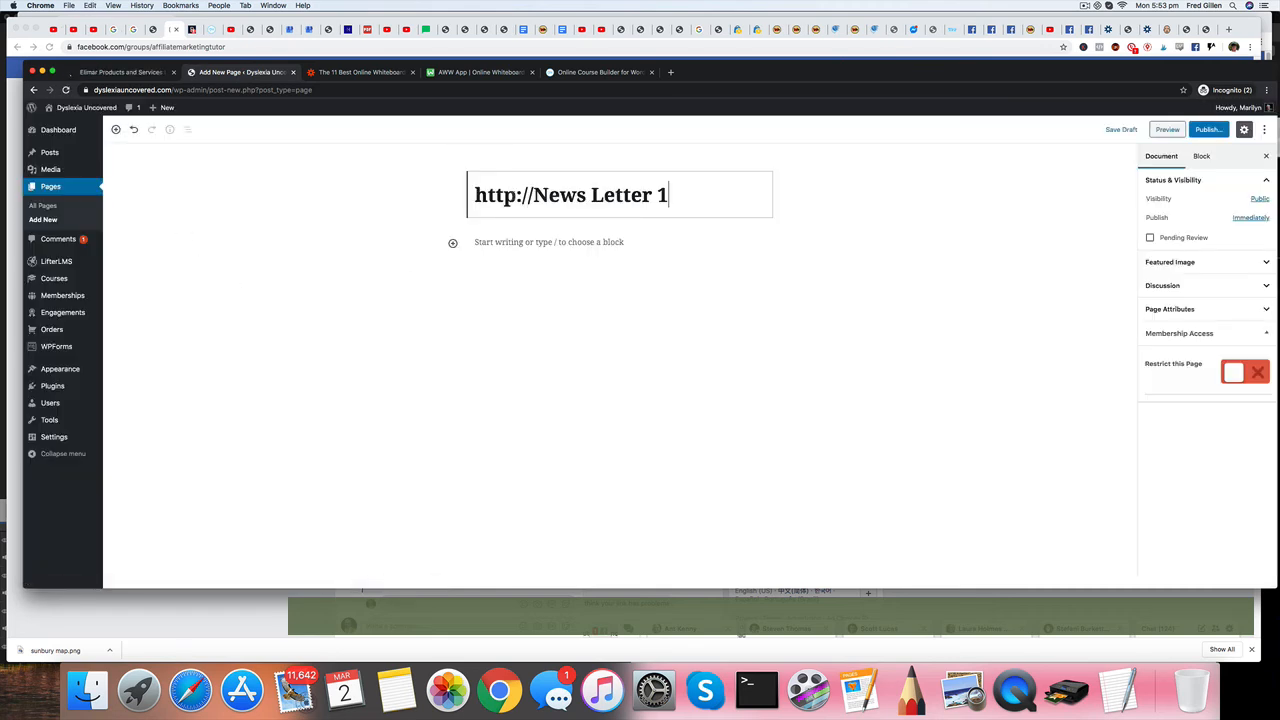
left_click_drag(536, 195, 465, 198)
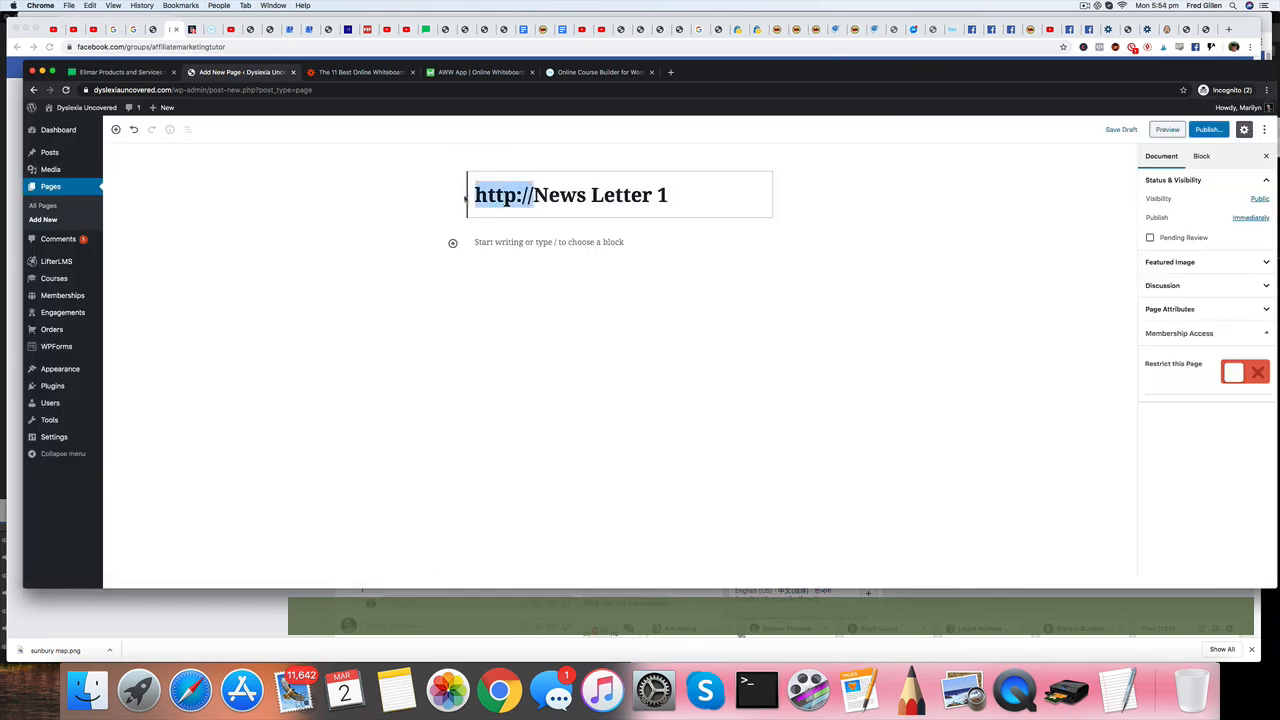
key("BackSpace")
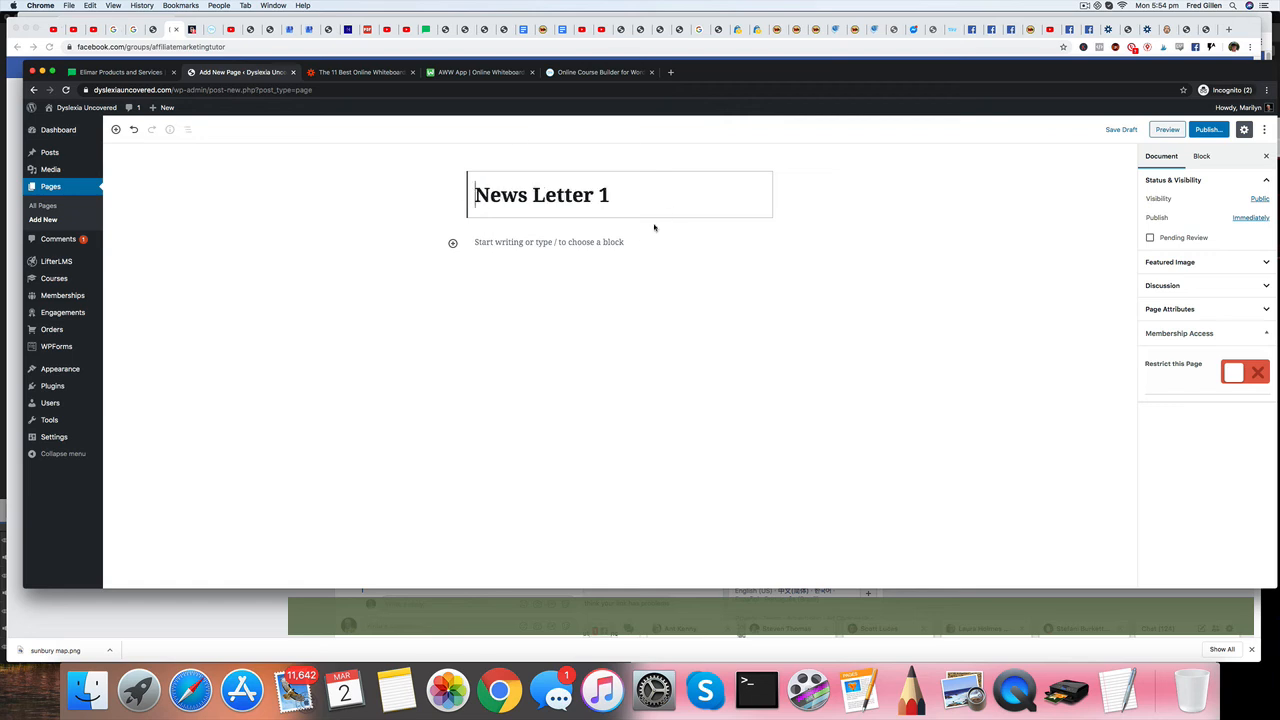
Paste the newsletter text starting "Learning disorders are not unchangeable" into the News Letter 1 page body and publish the page.
left_click(489, 244)
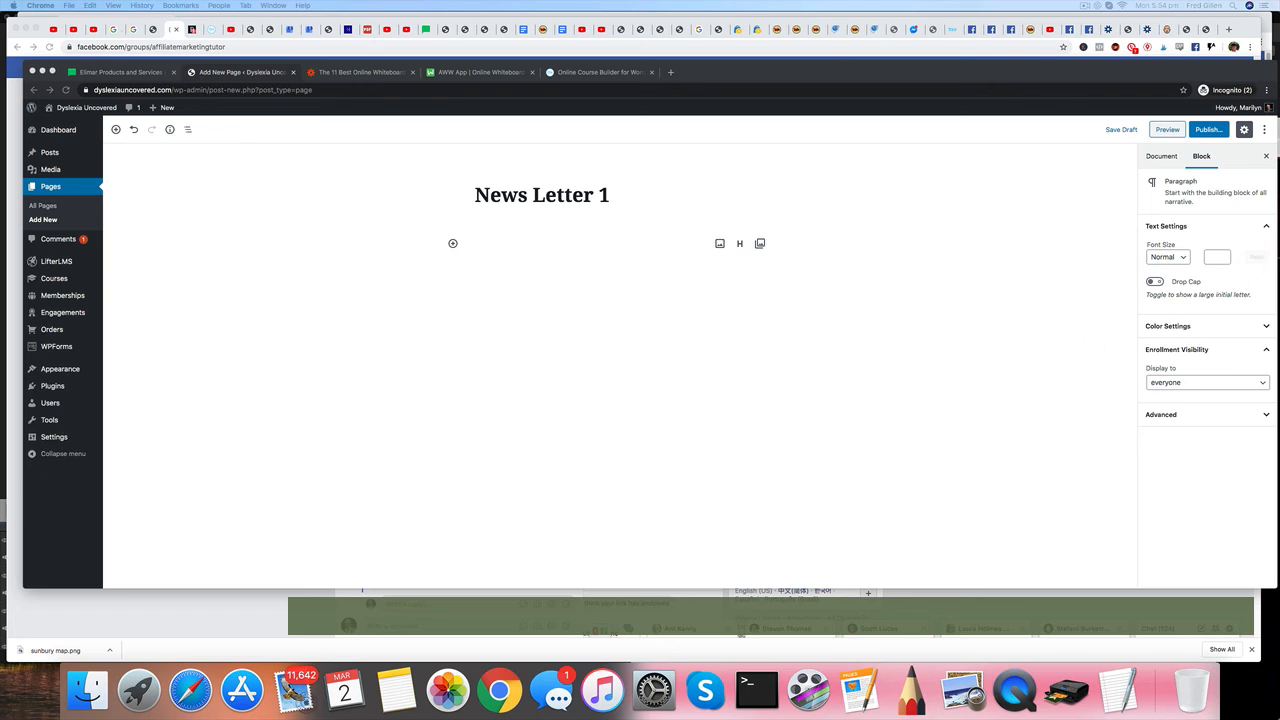
left_click(454, 245)
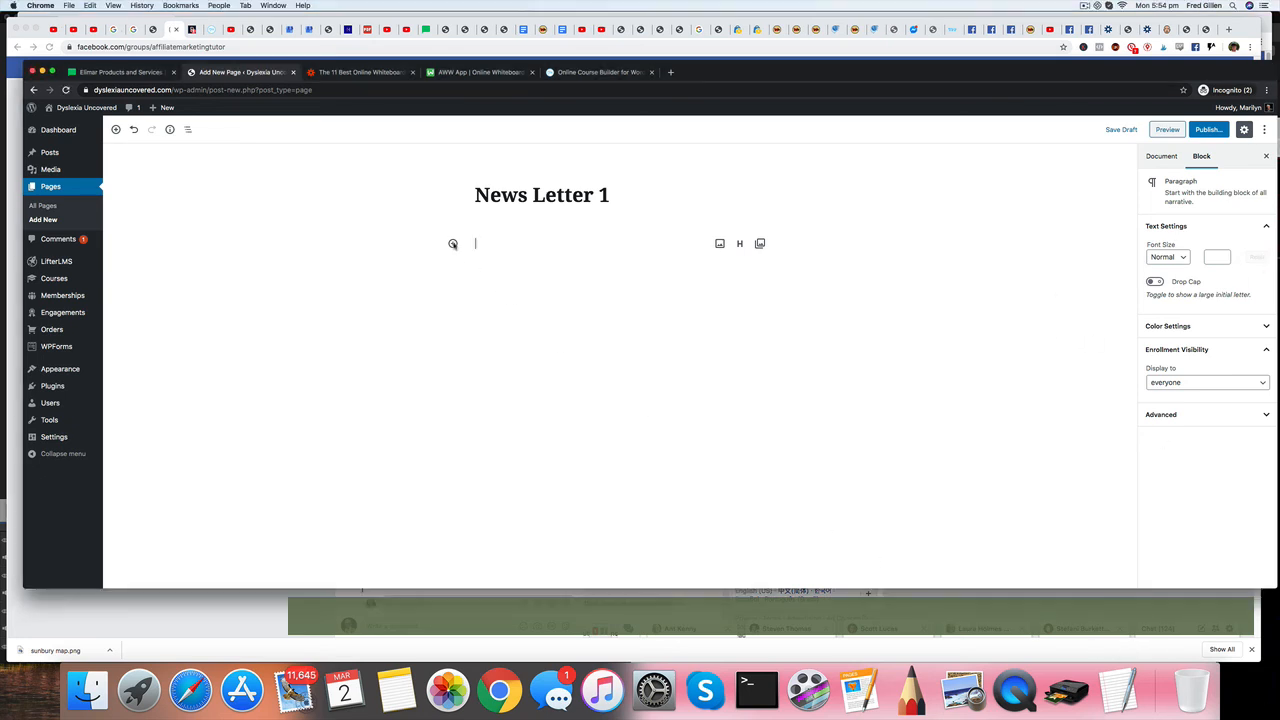
key("super+v")
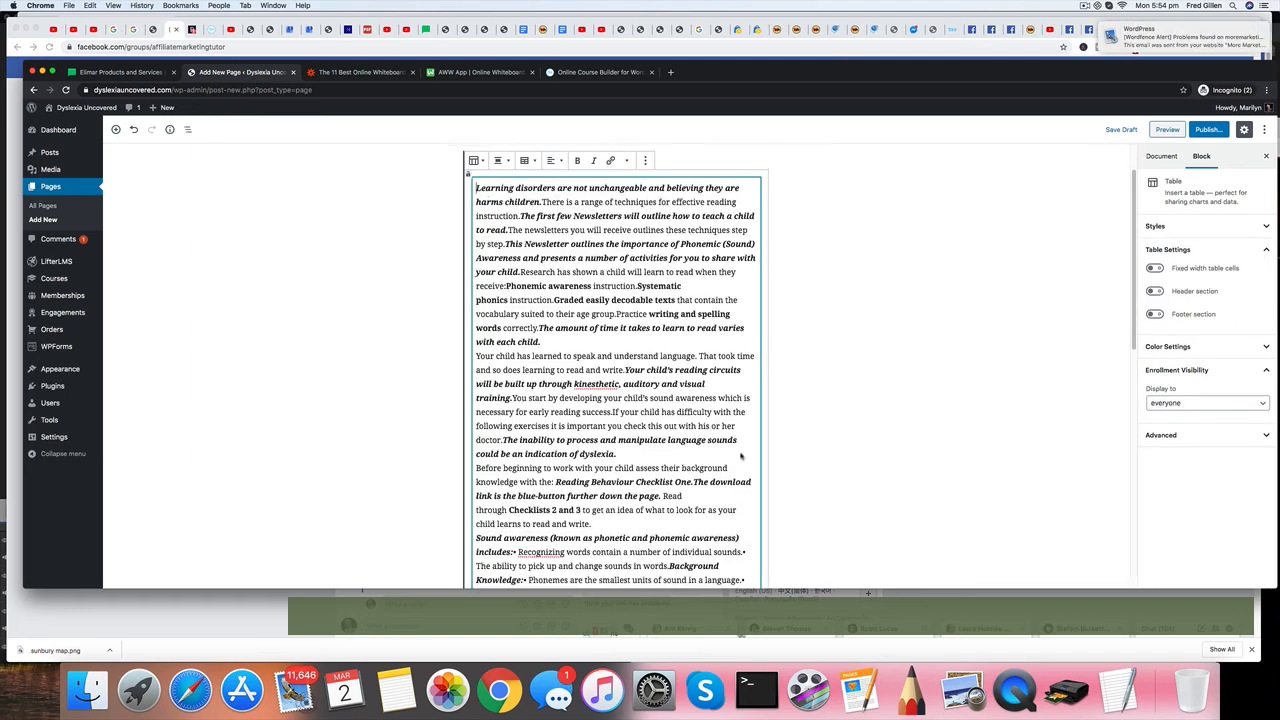
scroll(543, 261, "up", 2)
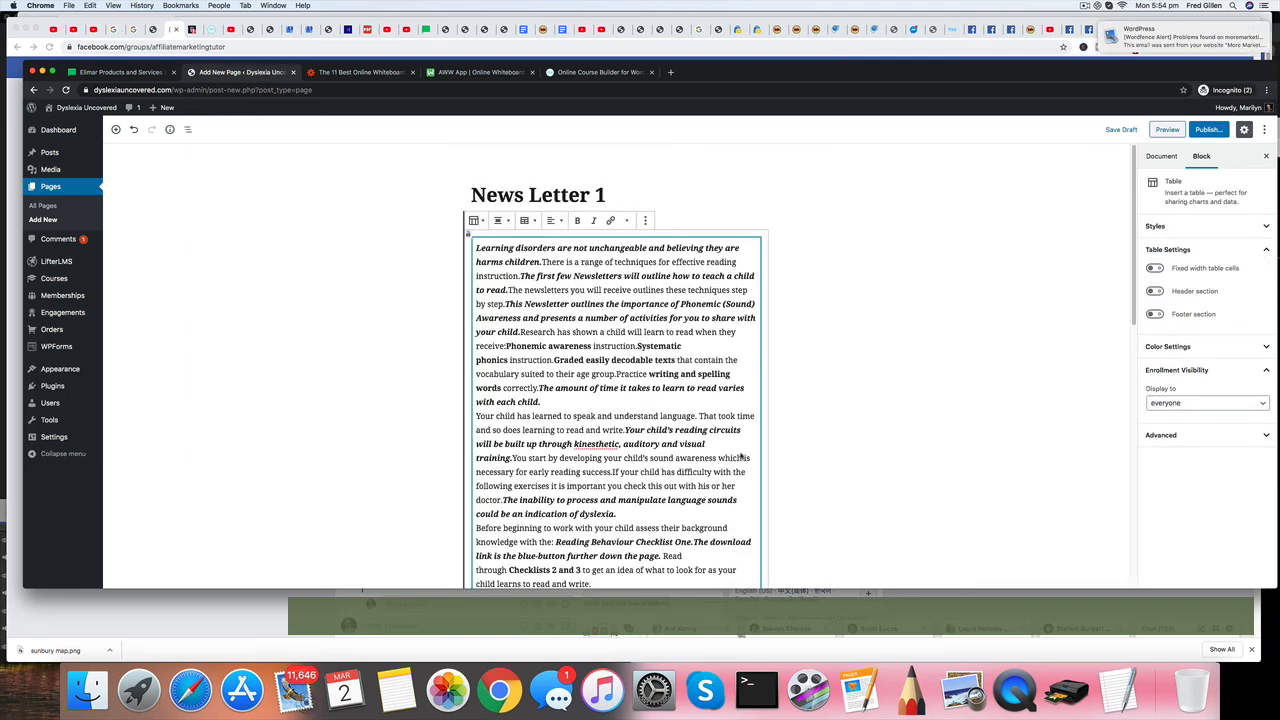
Insert blank lines in the newsletter text before "There is a range of techniques" and before "The first few Newsletters".
left_click(543, 261)
key("Return")
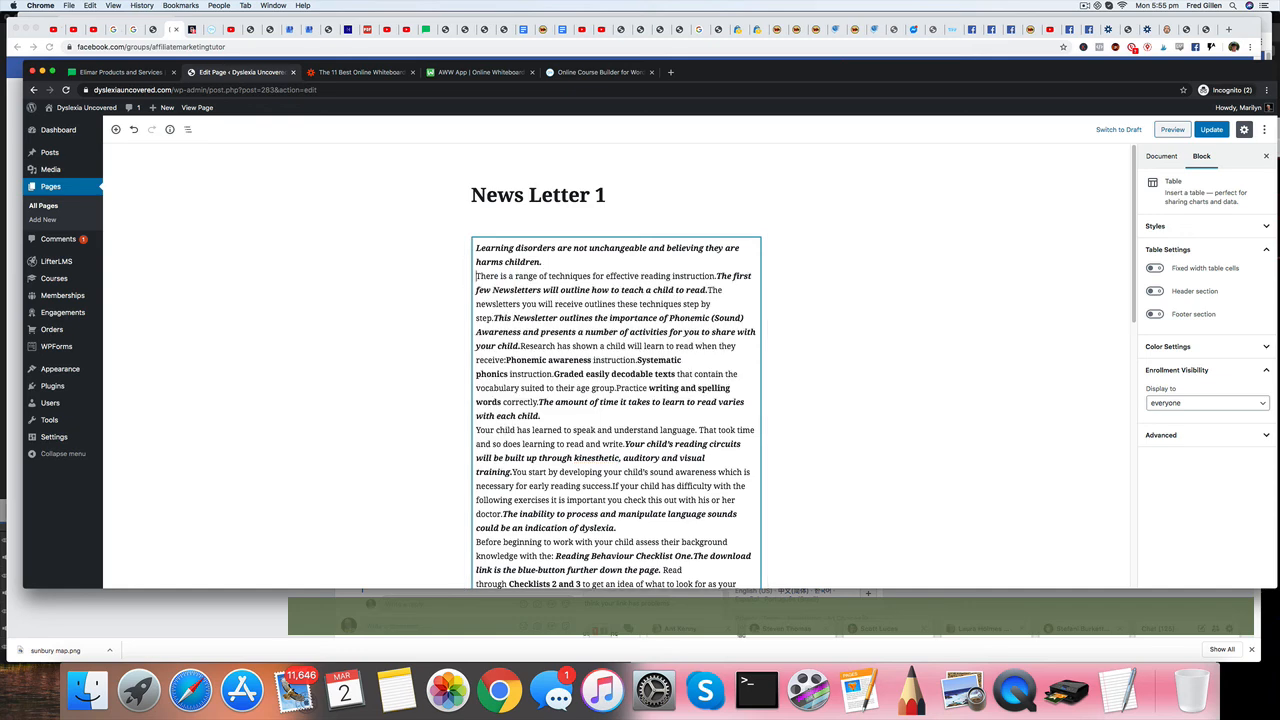
key("Return")
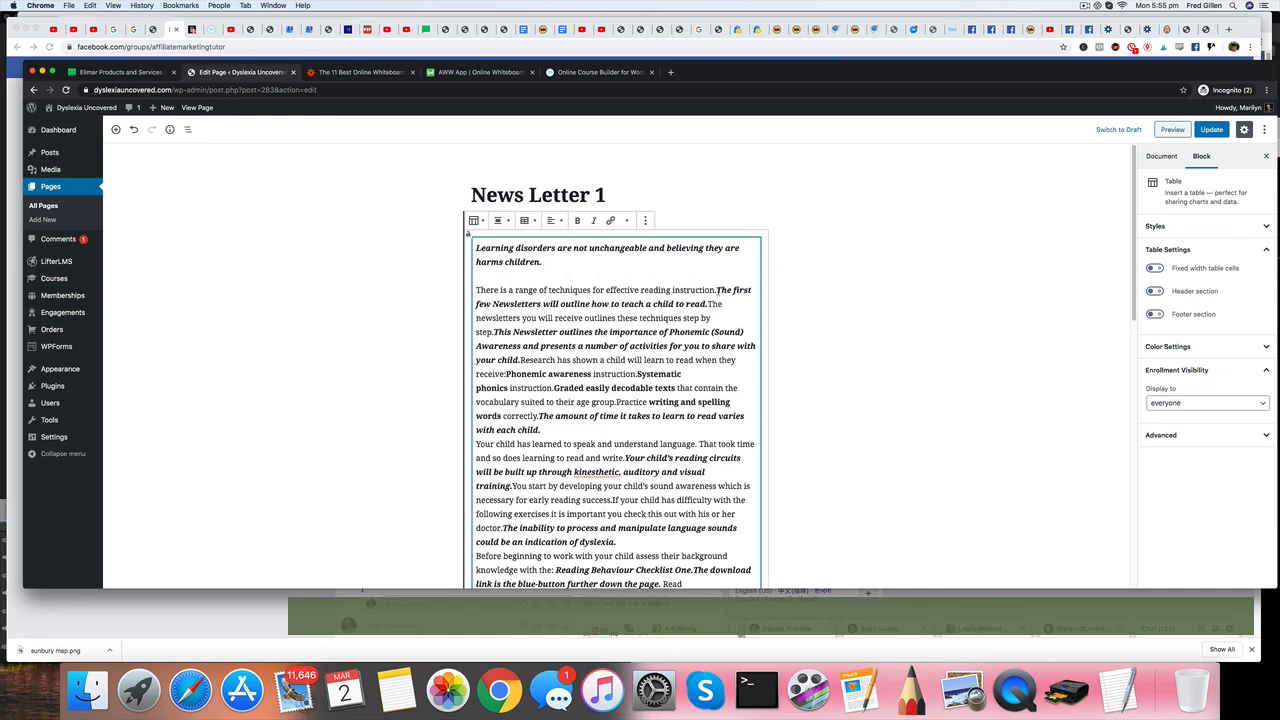
left_click(716, 290)
key("Return")
key("Return")
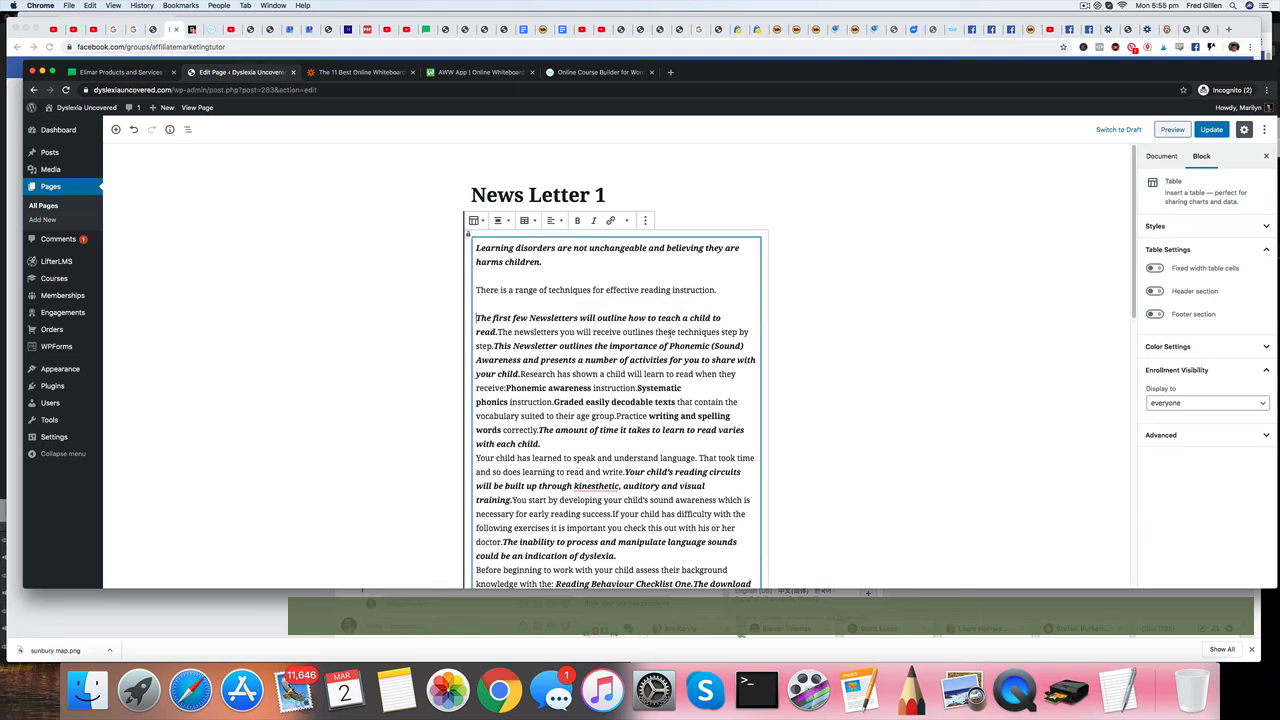
Insert blank lines in the newsletter text before "The newsletters you will receive" and before "Research has shown a child".
left_click(498, 332)
key("Return")
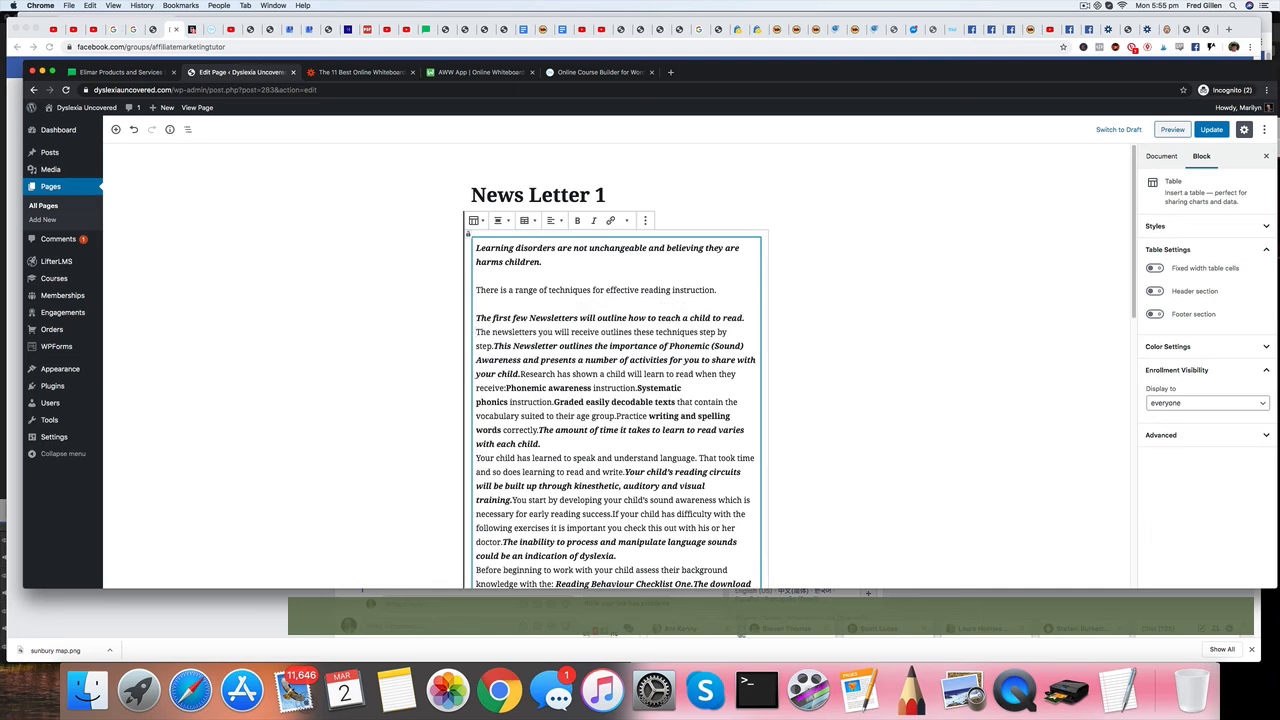
key("Return")
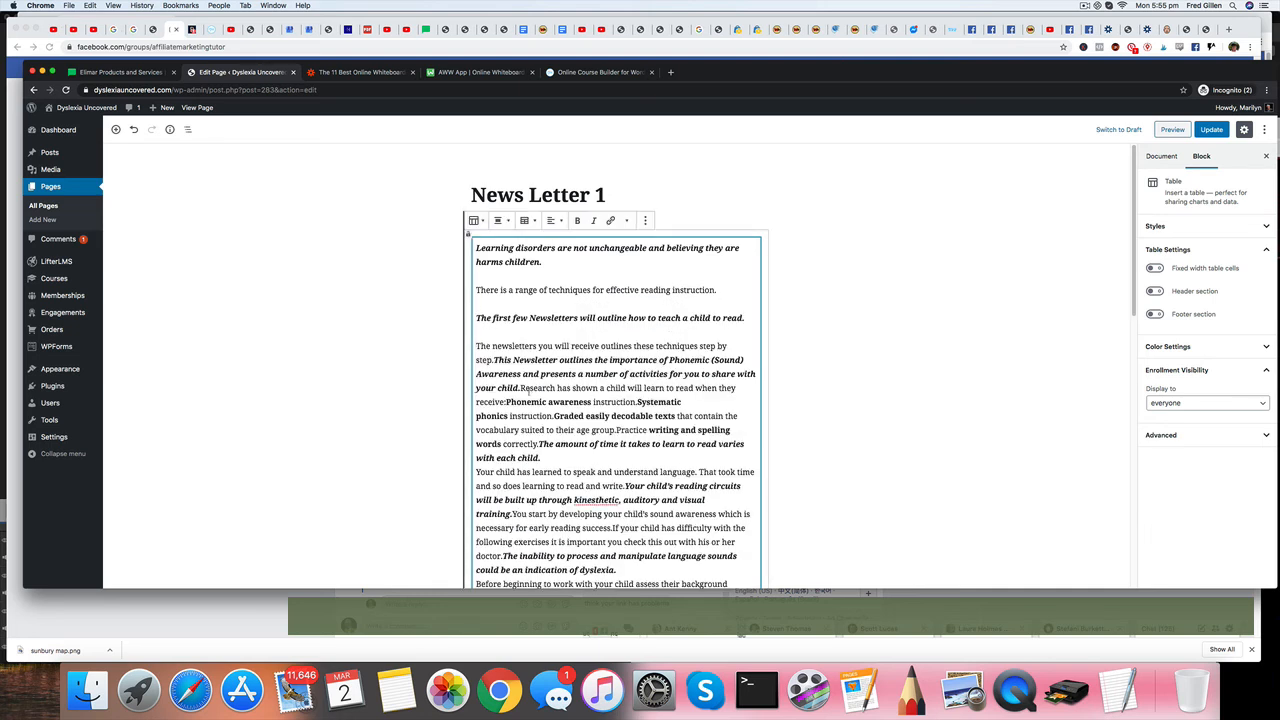
left_click(520, 388)
key("Return")
key("Return")
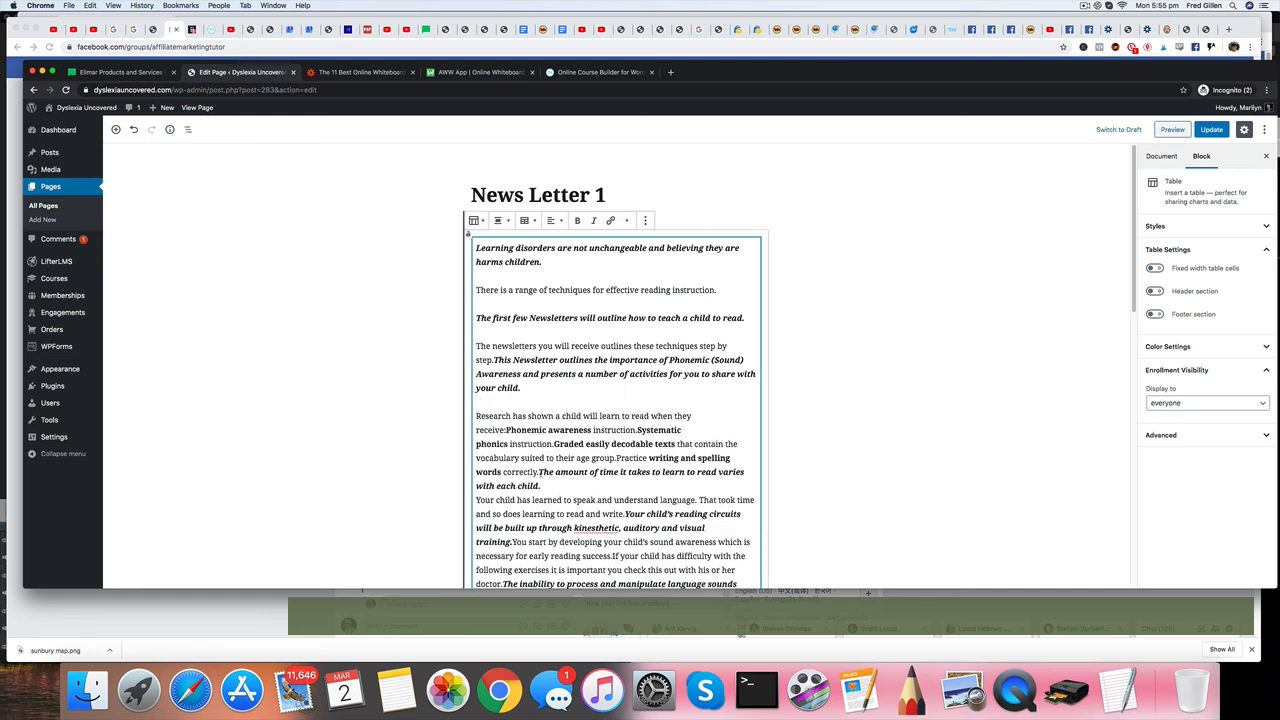
Skim the rest of the newsletter text and update the published News Letter 1 page.
scroll(615, 400, "down", 3)
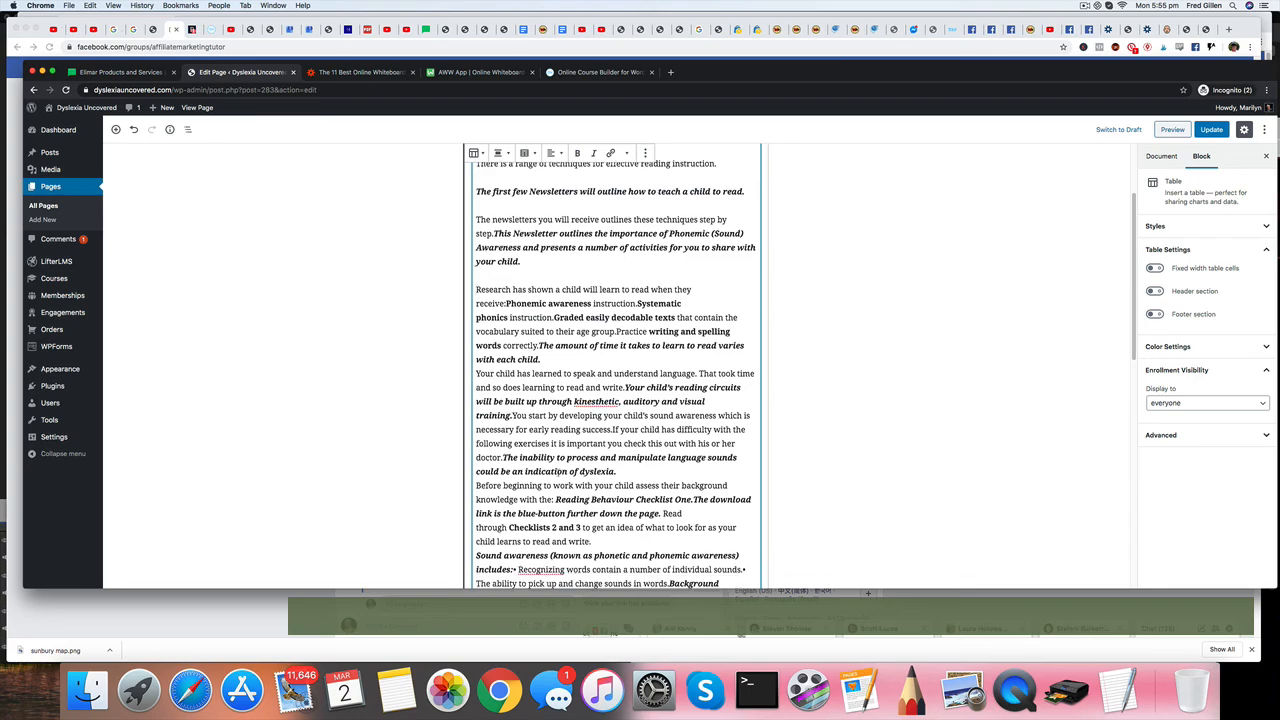
scroll(604, 471, "down", 15)
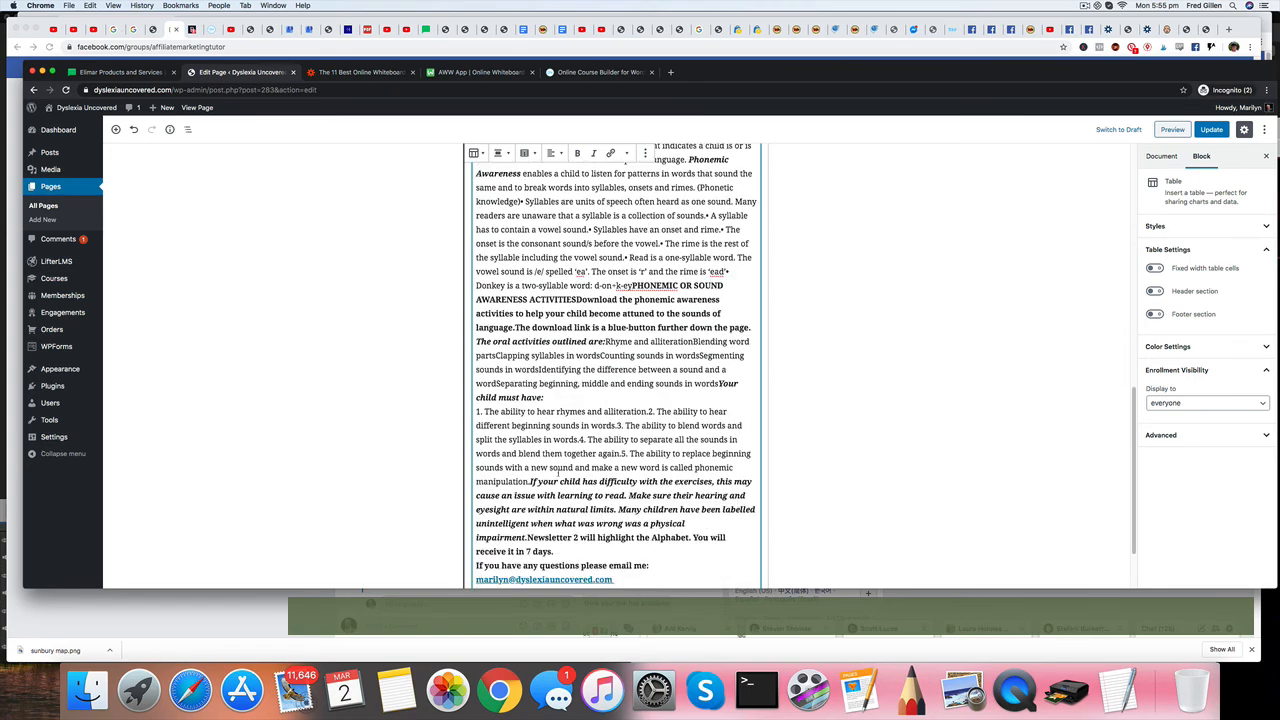
scroll(558, 470, "down", 2)
scroll(558, 470, "up", 20)
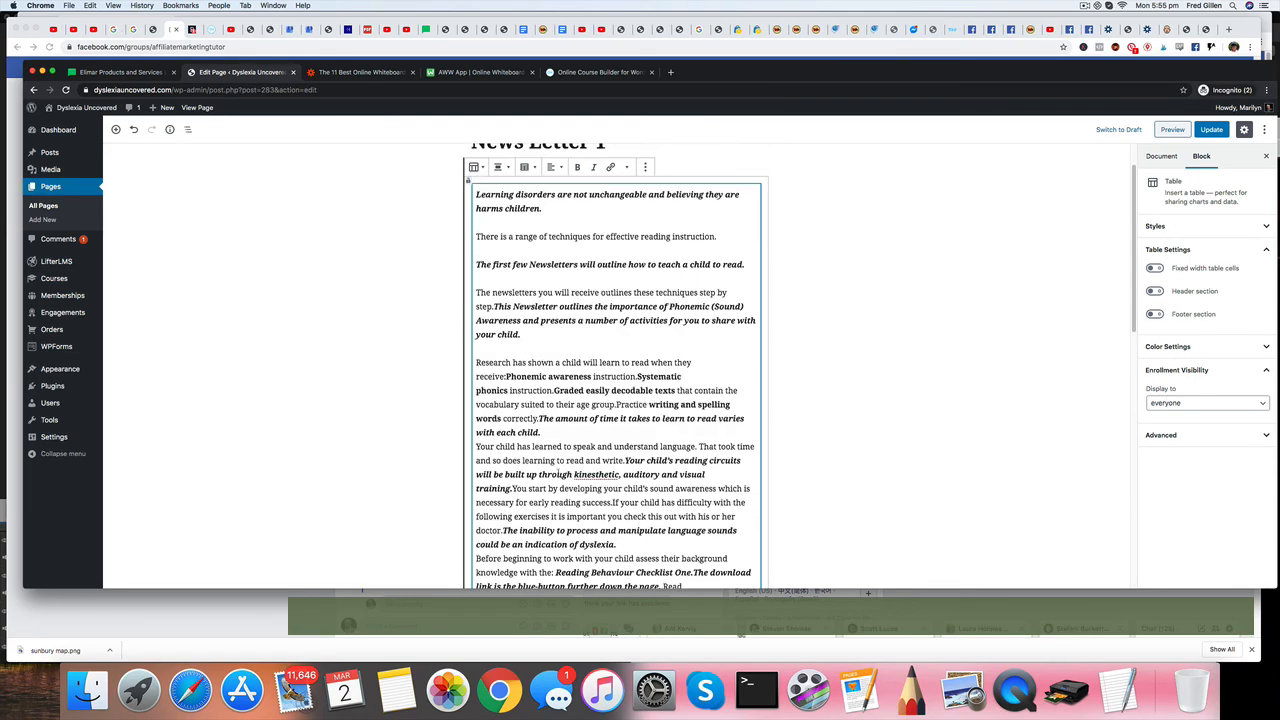
scroll(557, 474, "up", 2)
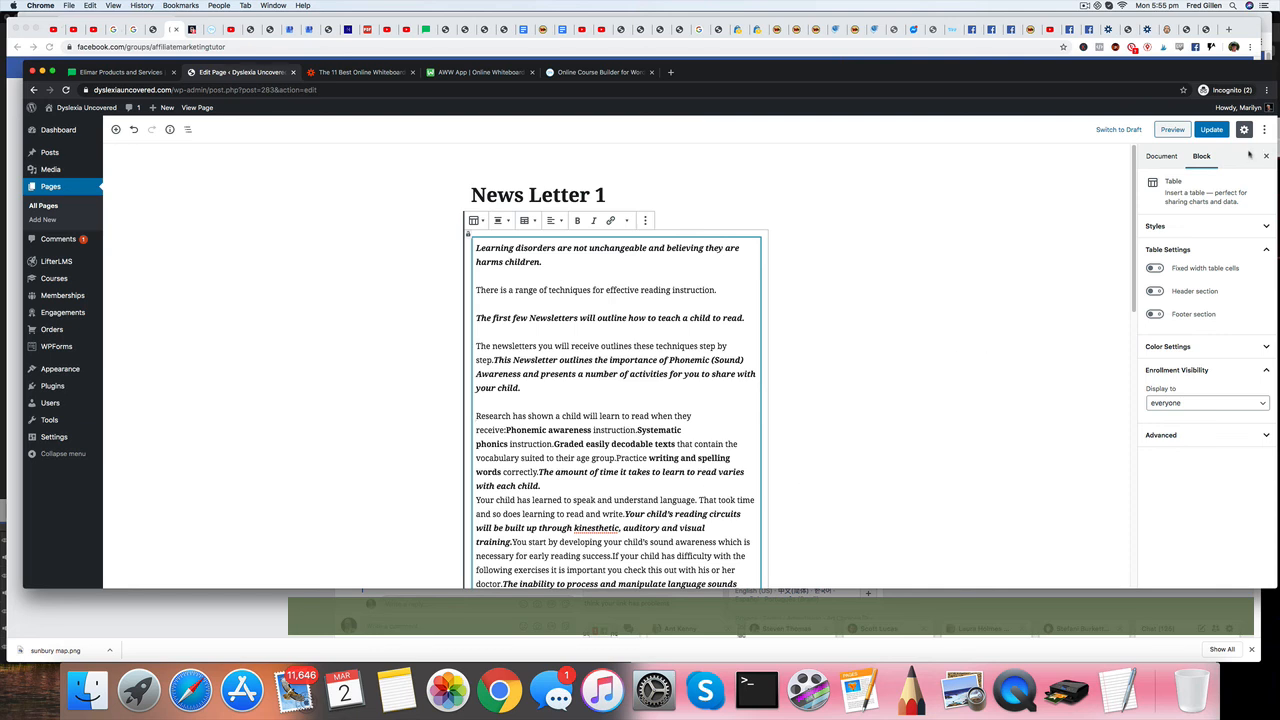
left_click(1214, 131)
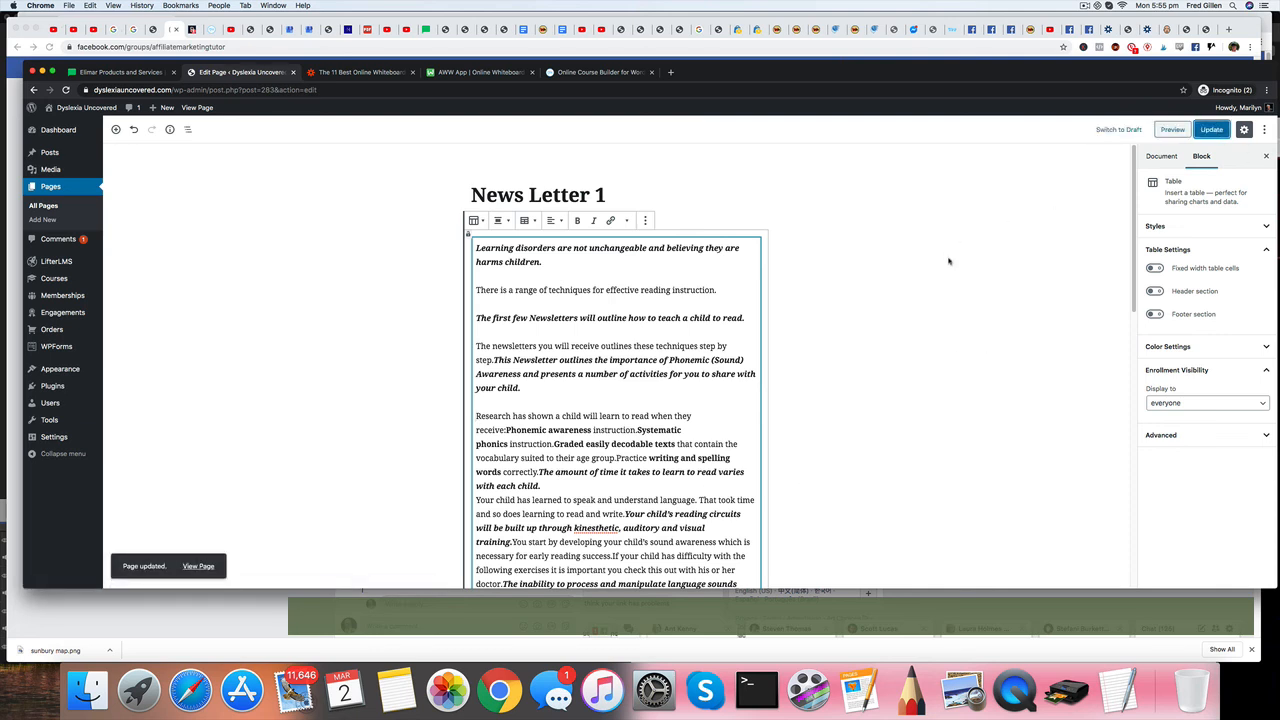
View the live News Letter 1 page and check how its text and paragraph spacing are laid out.
left_click(198, 566)
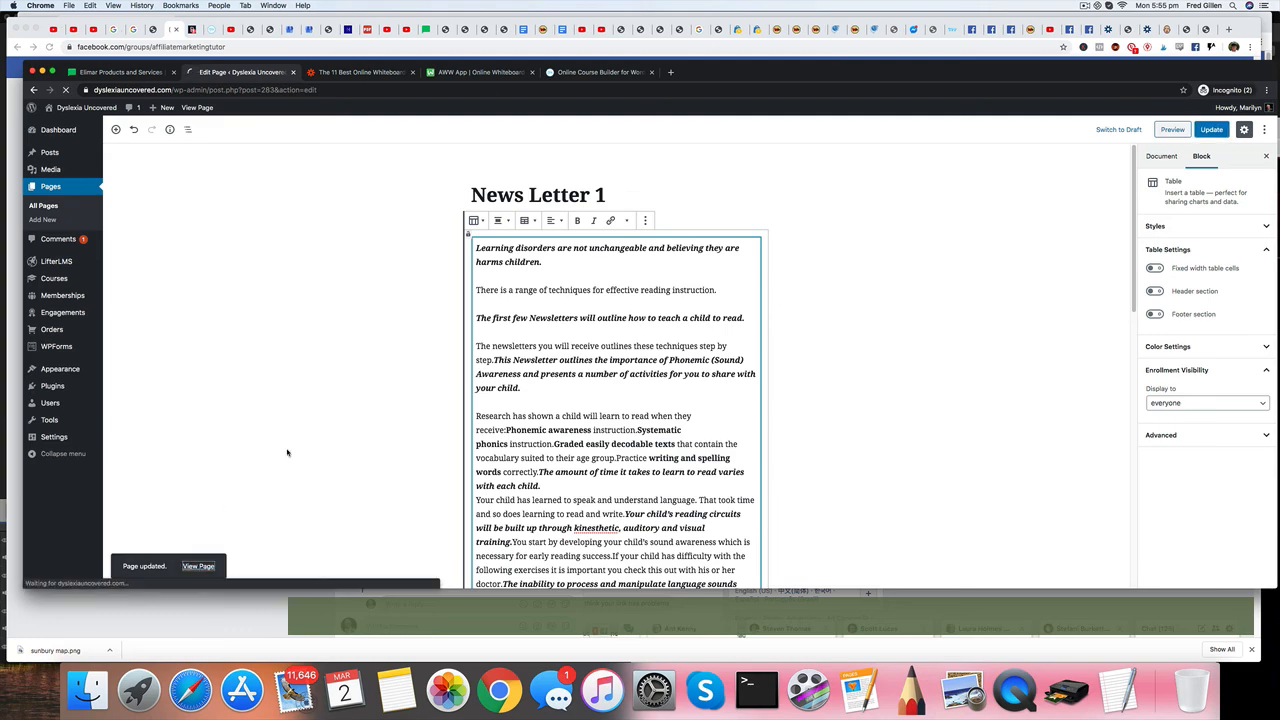
scroll(297, 417, "down", 5)
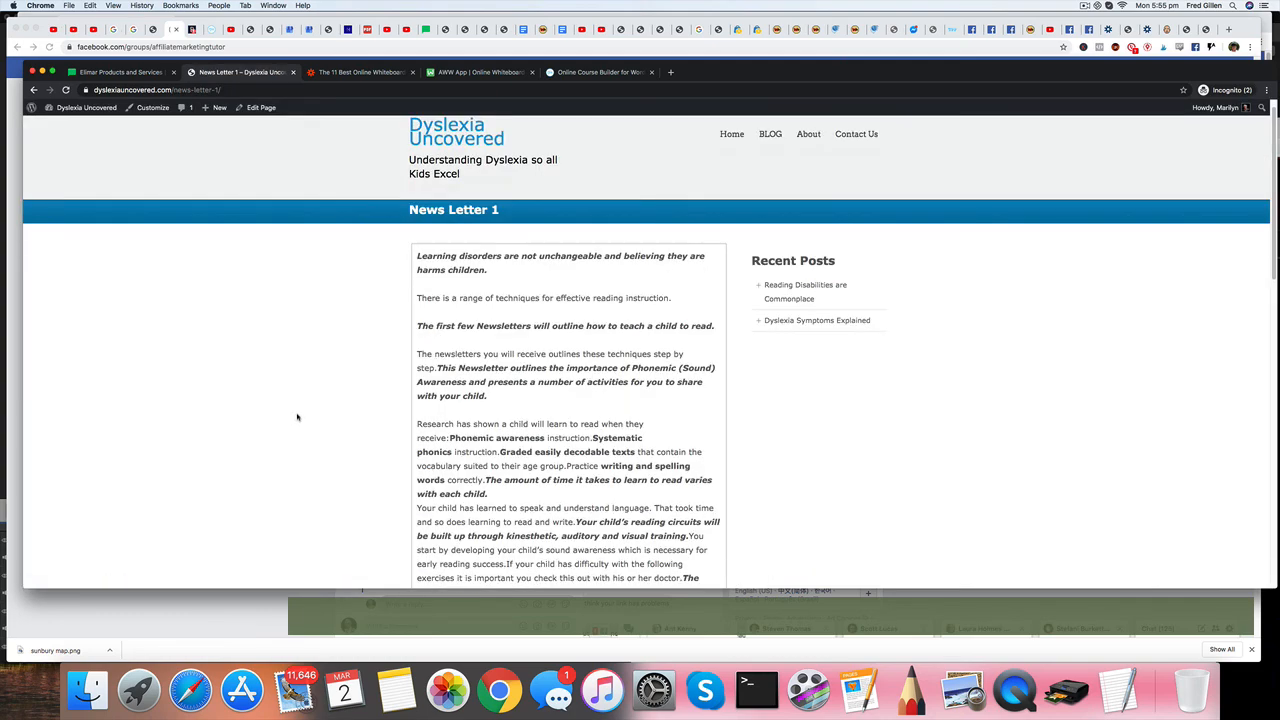
scroll(297, 417, "up", 4)
scroll(297, 417, "down", 3)
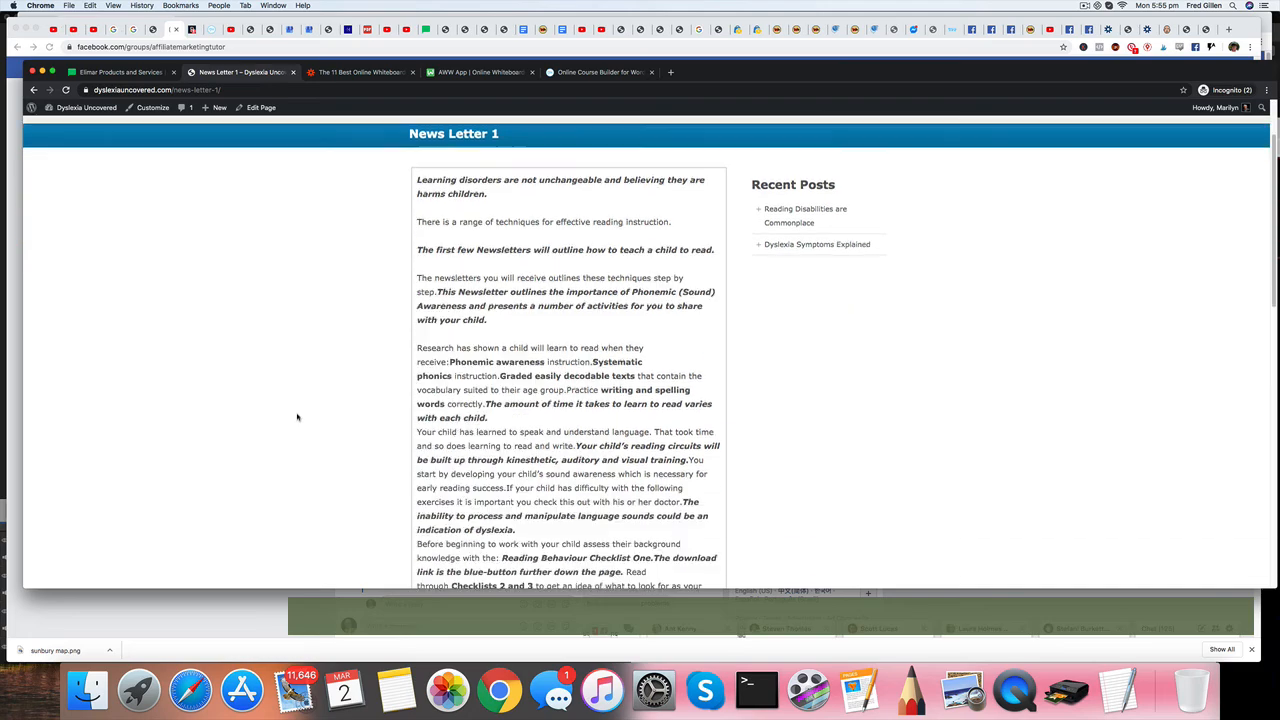
scroll(498, 555, "down", 8)
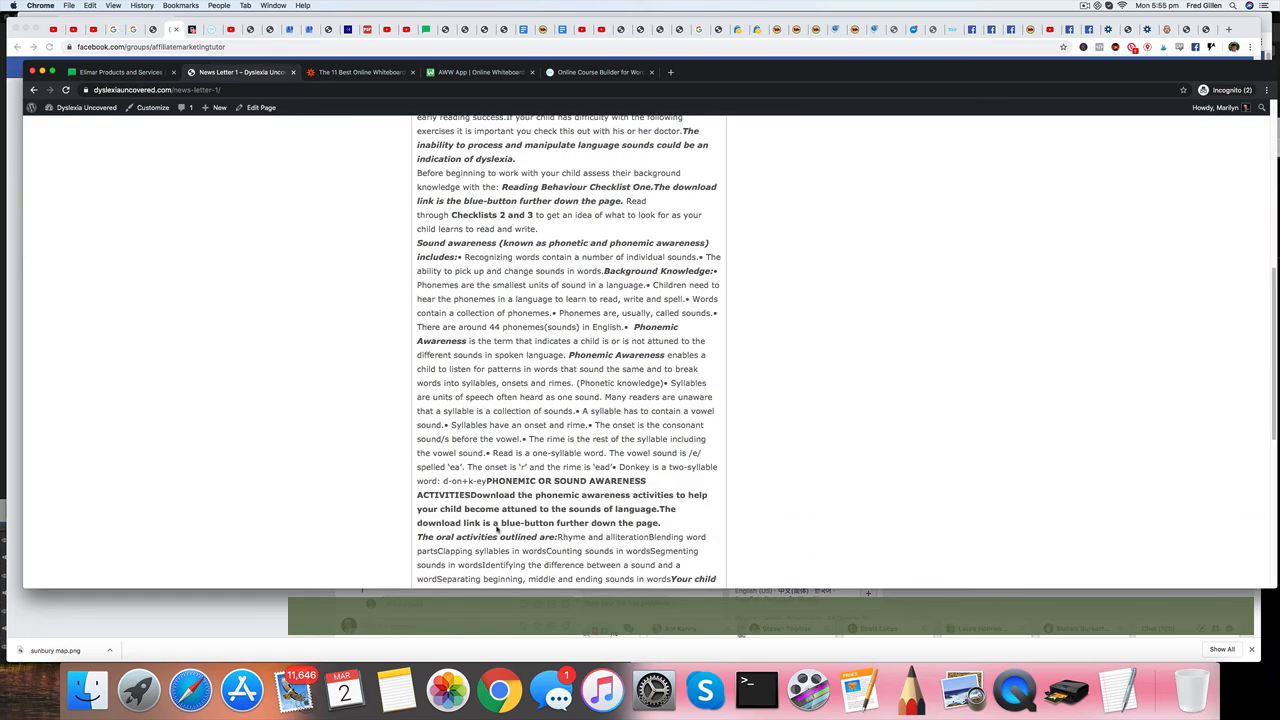
scroll(497, 527, "up", 5)
scroll(495, 524, "up", 5)
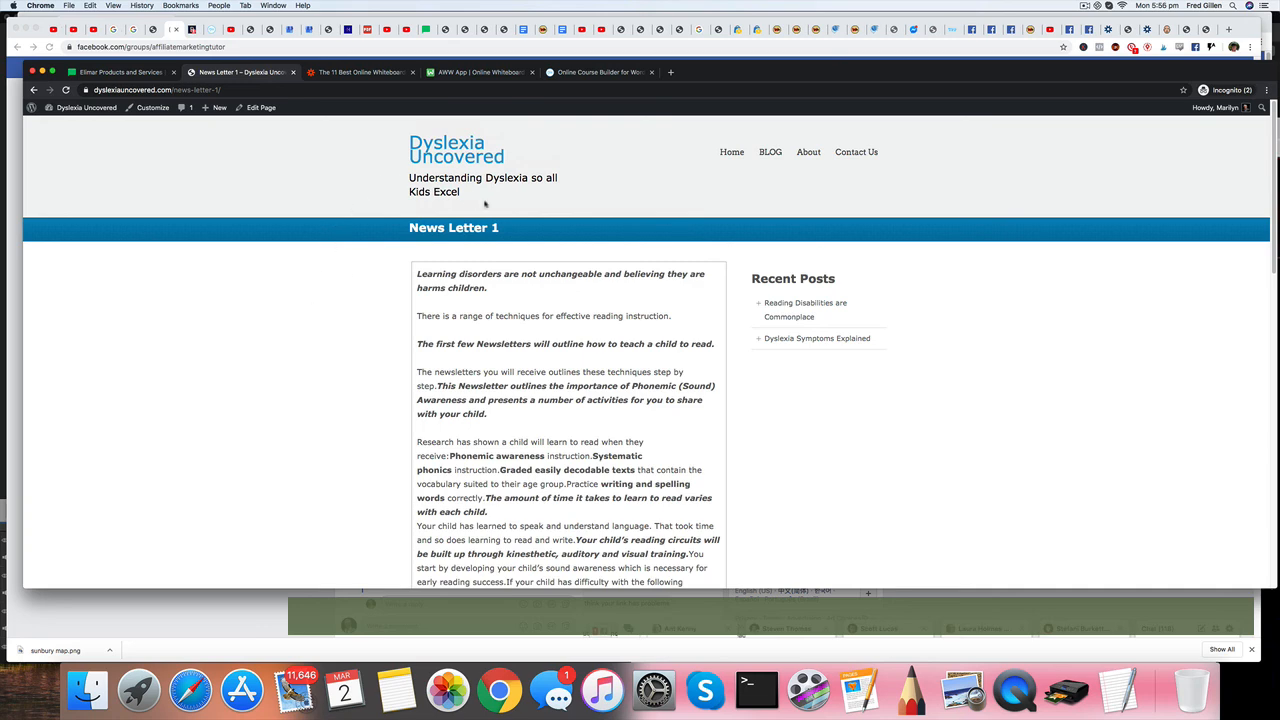
From the site's home page, open the newsletter subscription form and subscribe with the first suggested e-mail address.
left_click(457, 155)
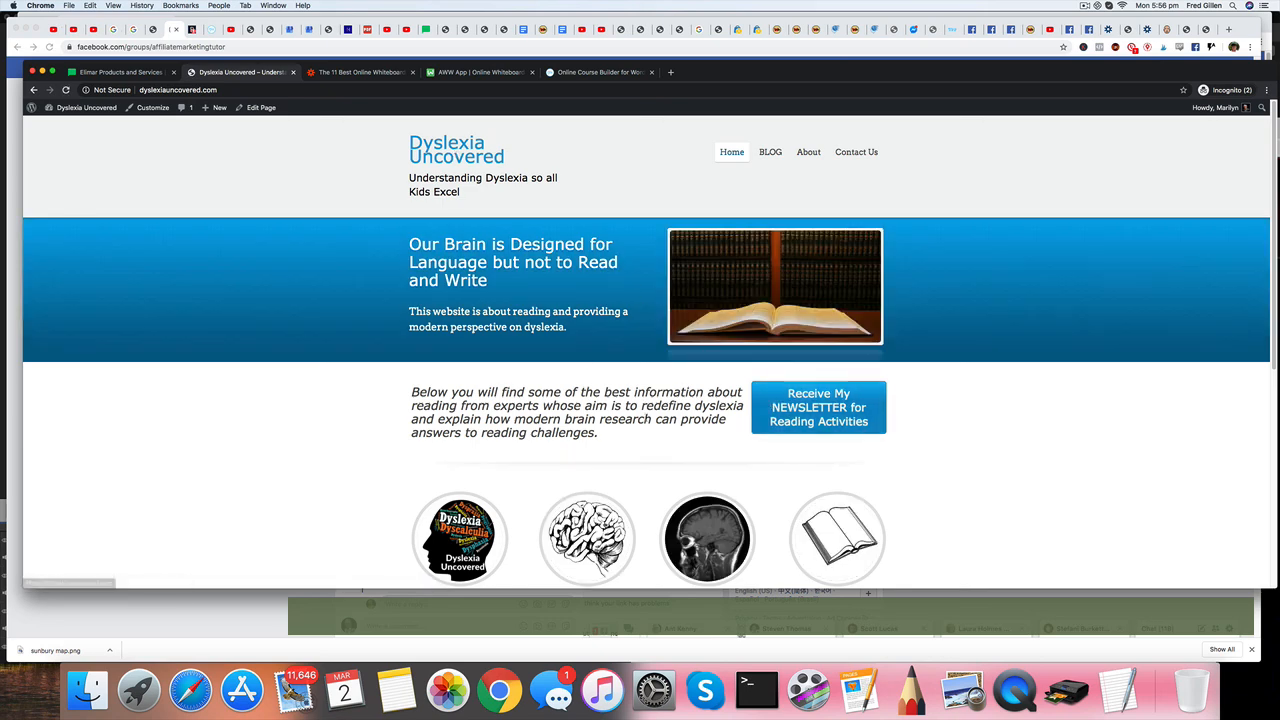
left_click(822, 396)
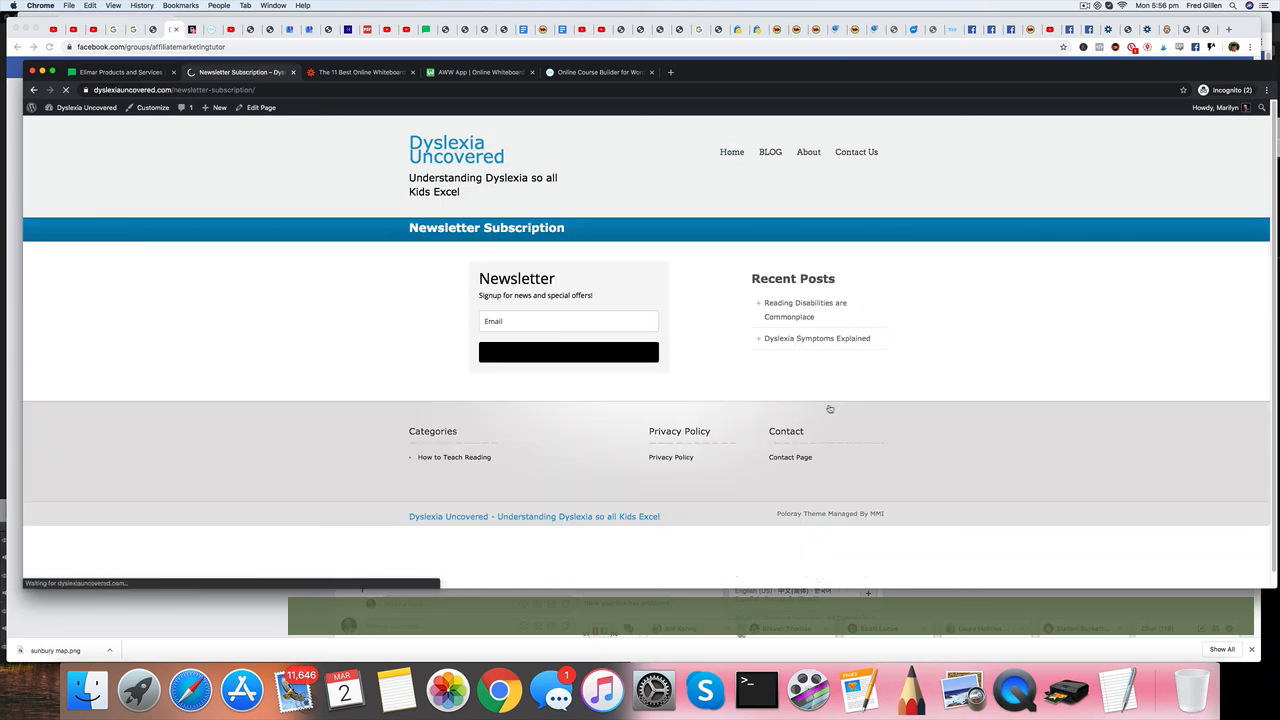
left_click(537, 323)
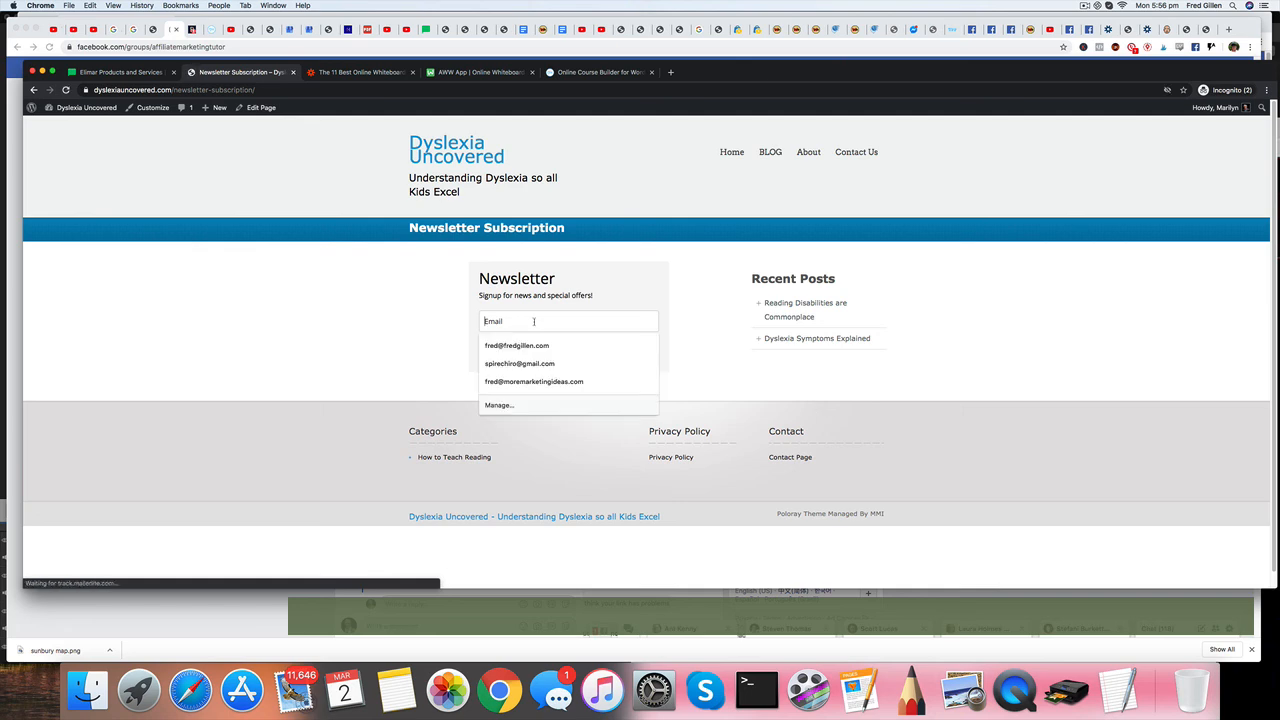
left_click(532, 347)
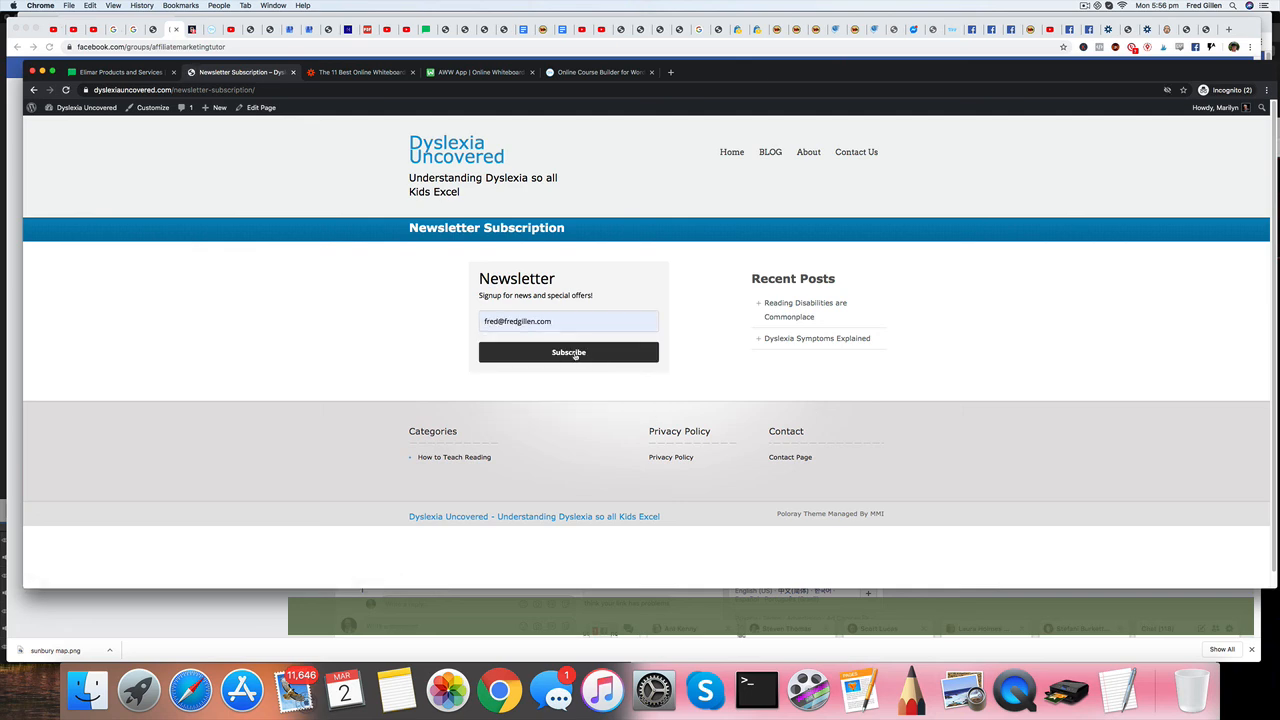
left_click(571, 354)
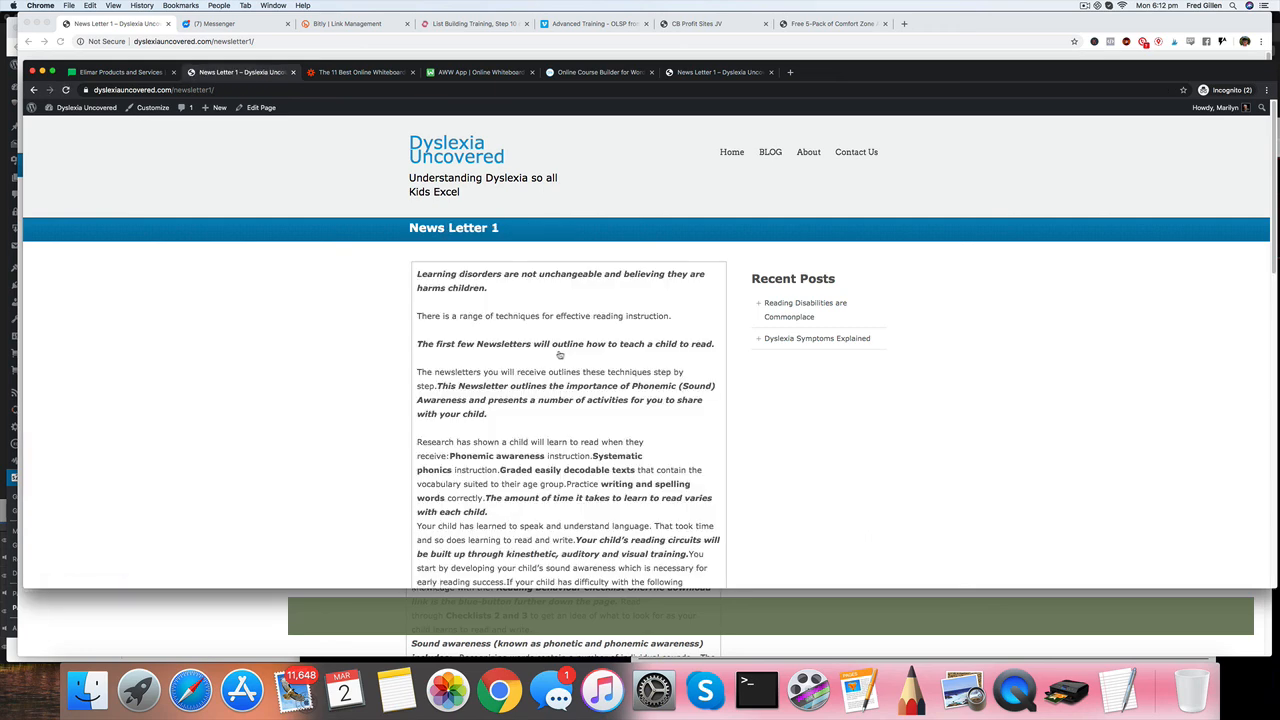
Read through the News Letter 1 page shown after subscribing, from its heading to the closing contact details.
scroll(570, 373, "down", 2)
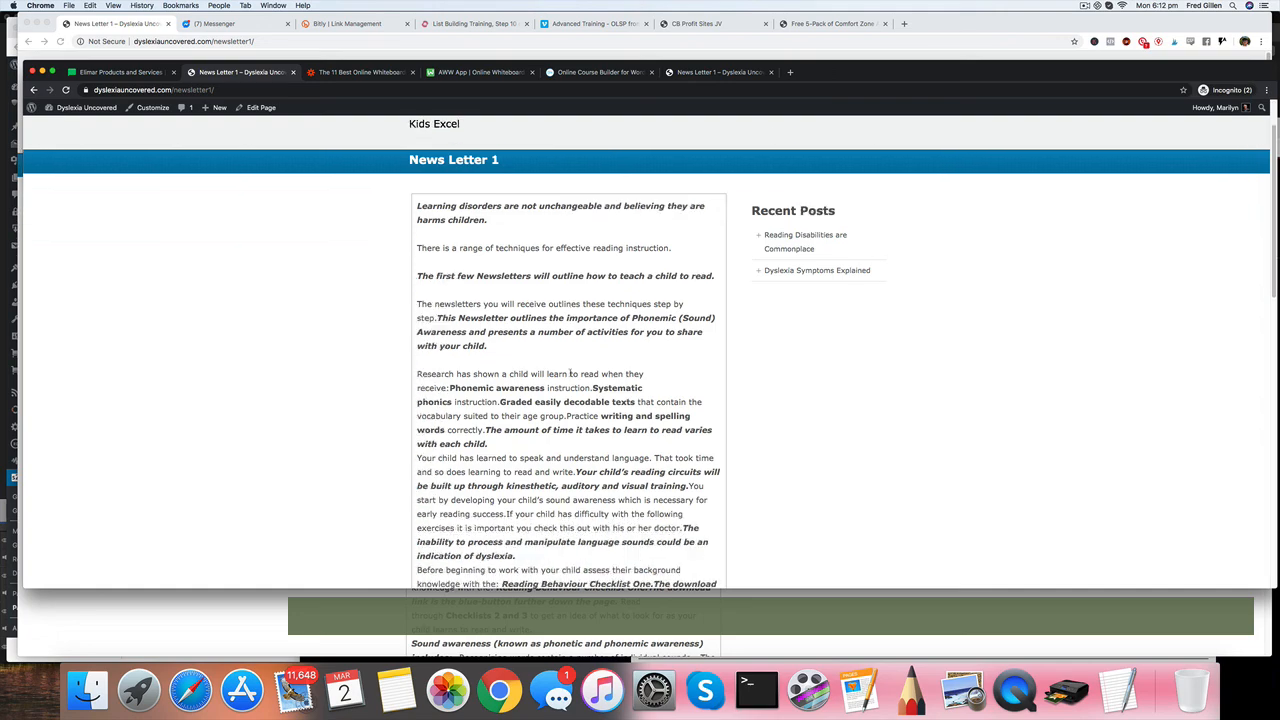
scroll(570, 373, "down", 15)
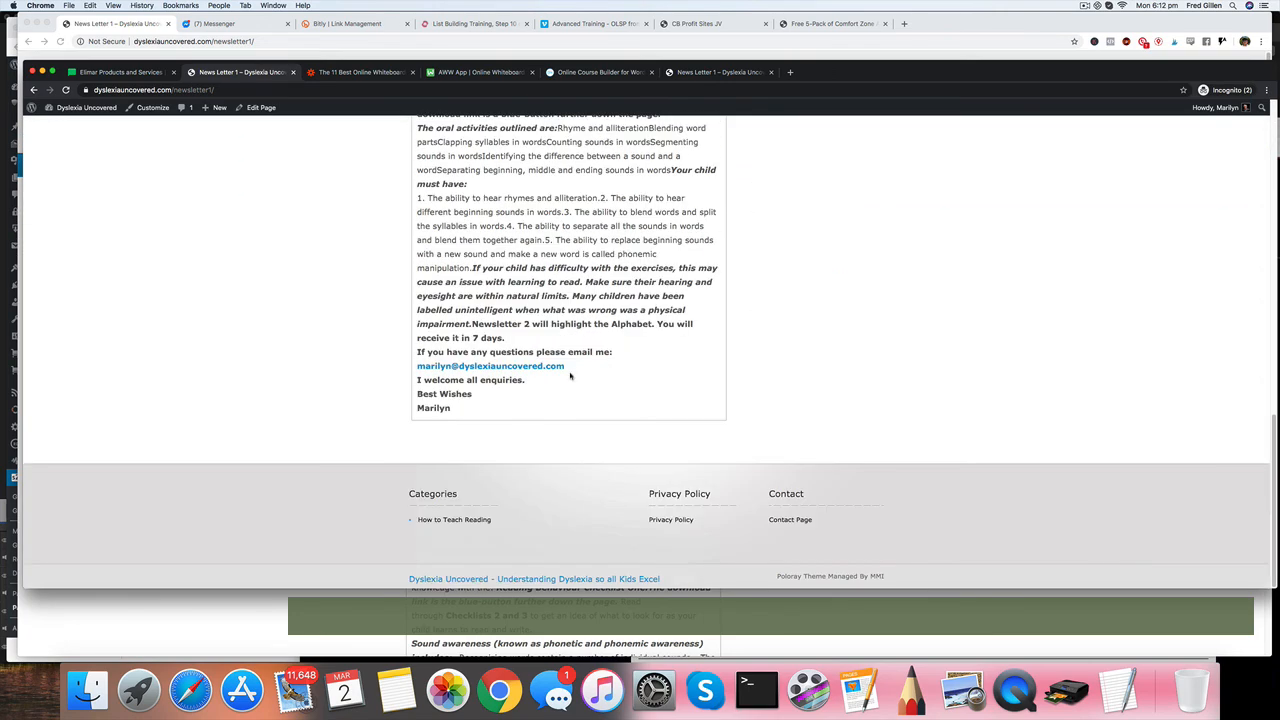
scroll(570, 376, "up", 15)
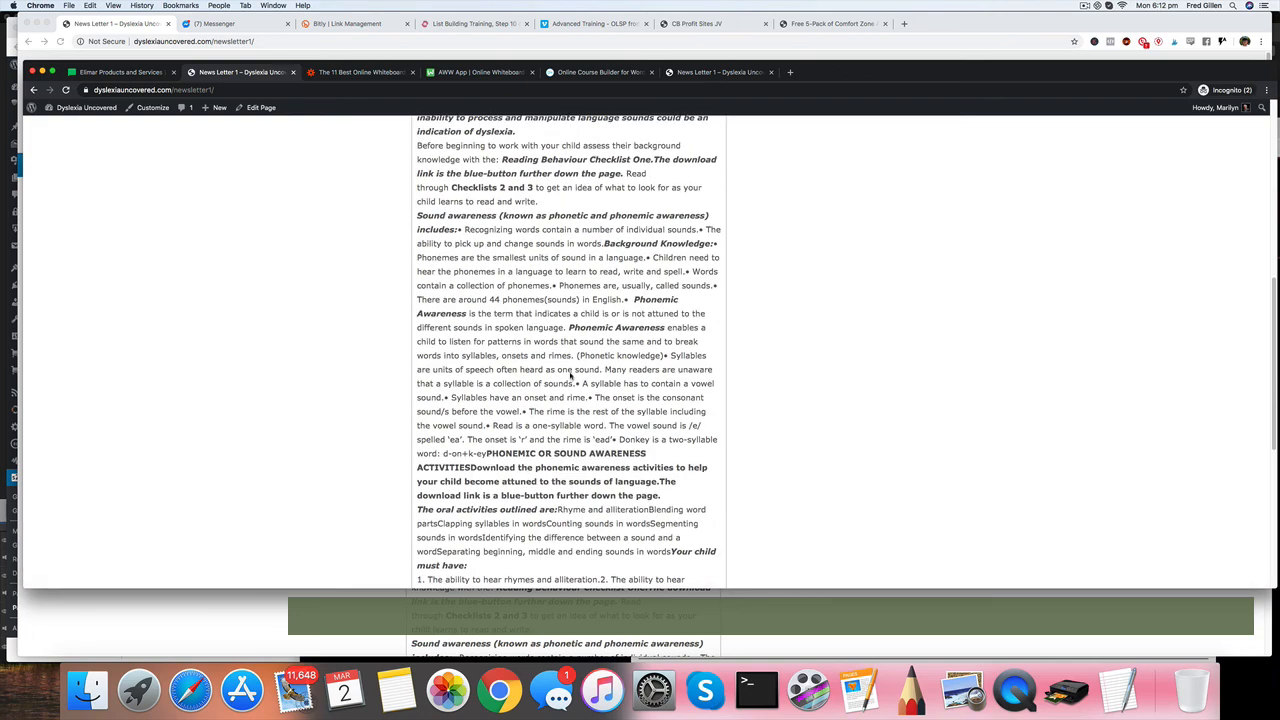
scroll(570, 376, "up", 1)
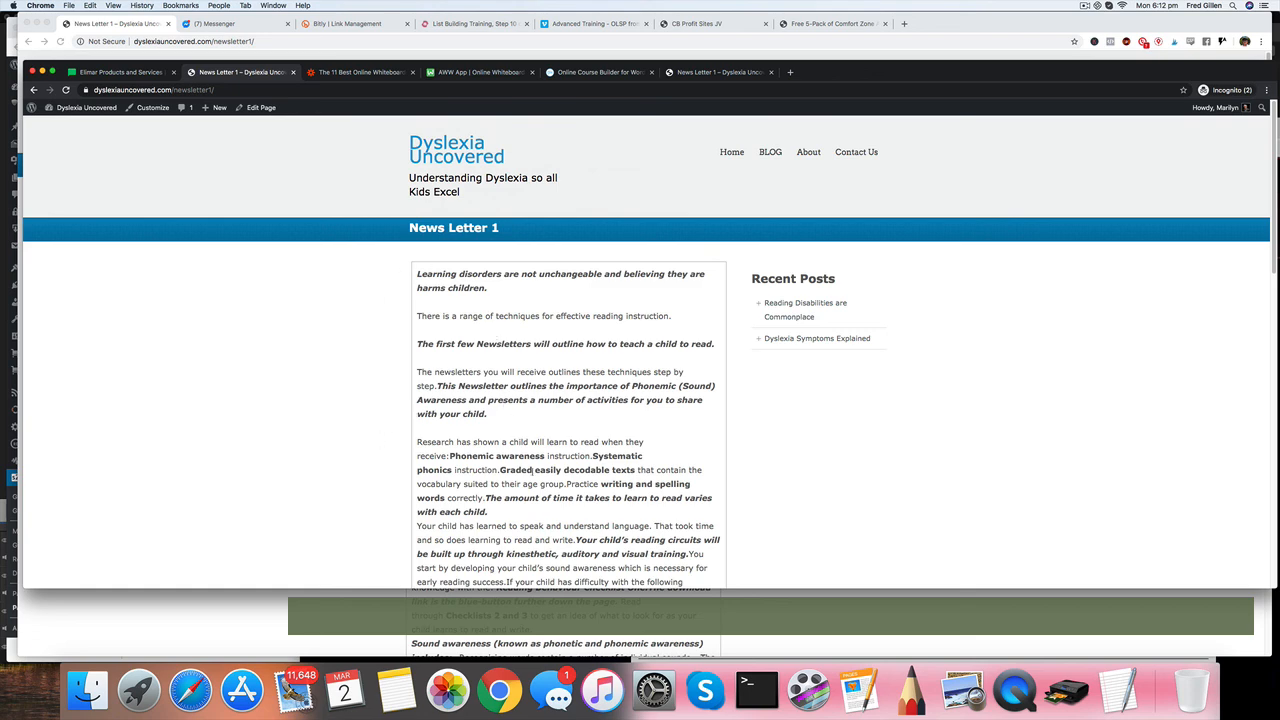
scroll(573, 466, "down", 3)
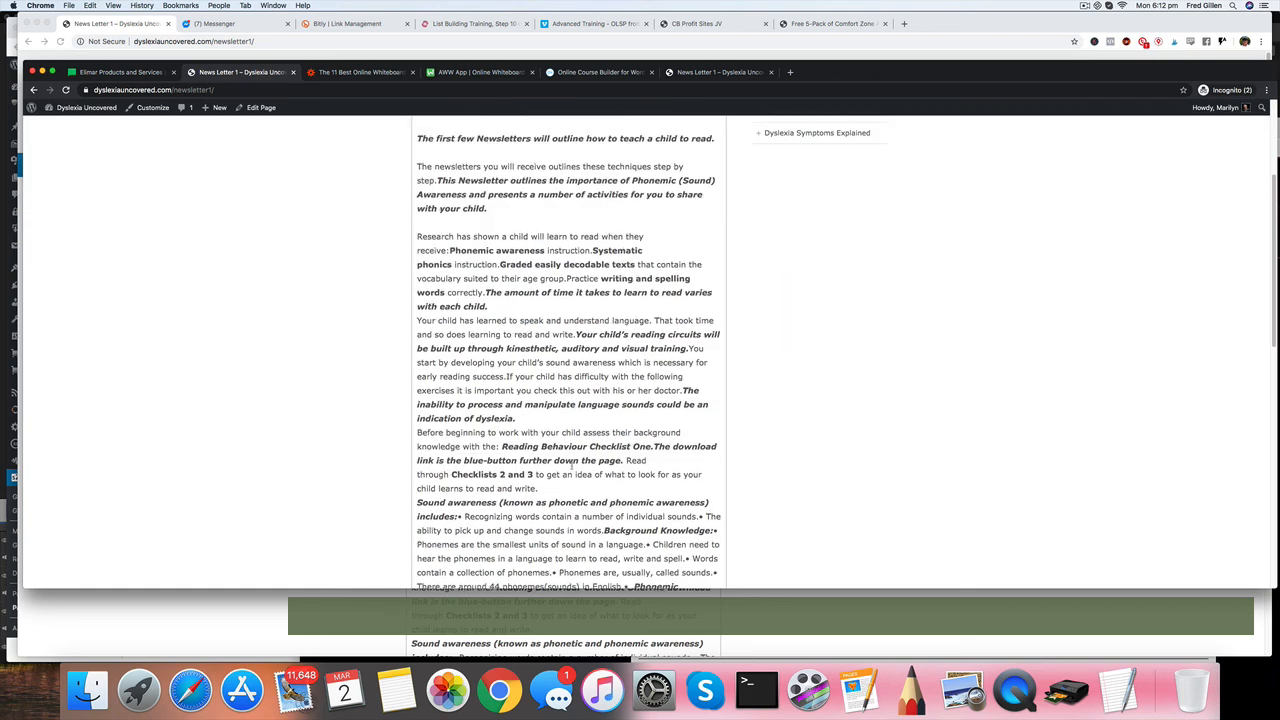
scroll(573, 466, "up", 3)
scroll(573, 466, "down", 1)
scroll(570, 464, "up", 1)
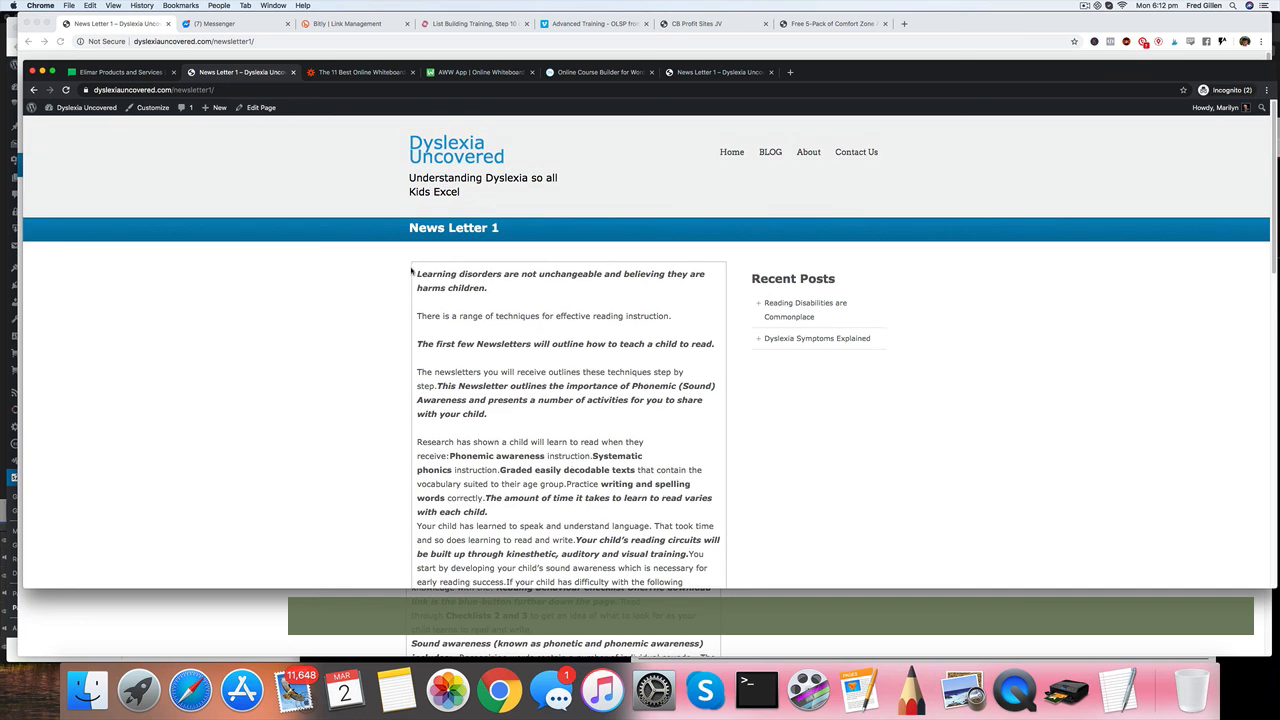
Switch to MailerLite and open the list of automation workflows.
left_click(118, 72)
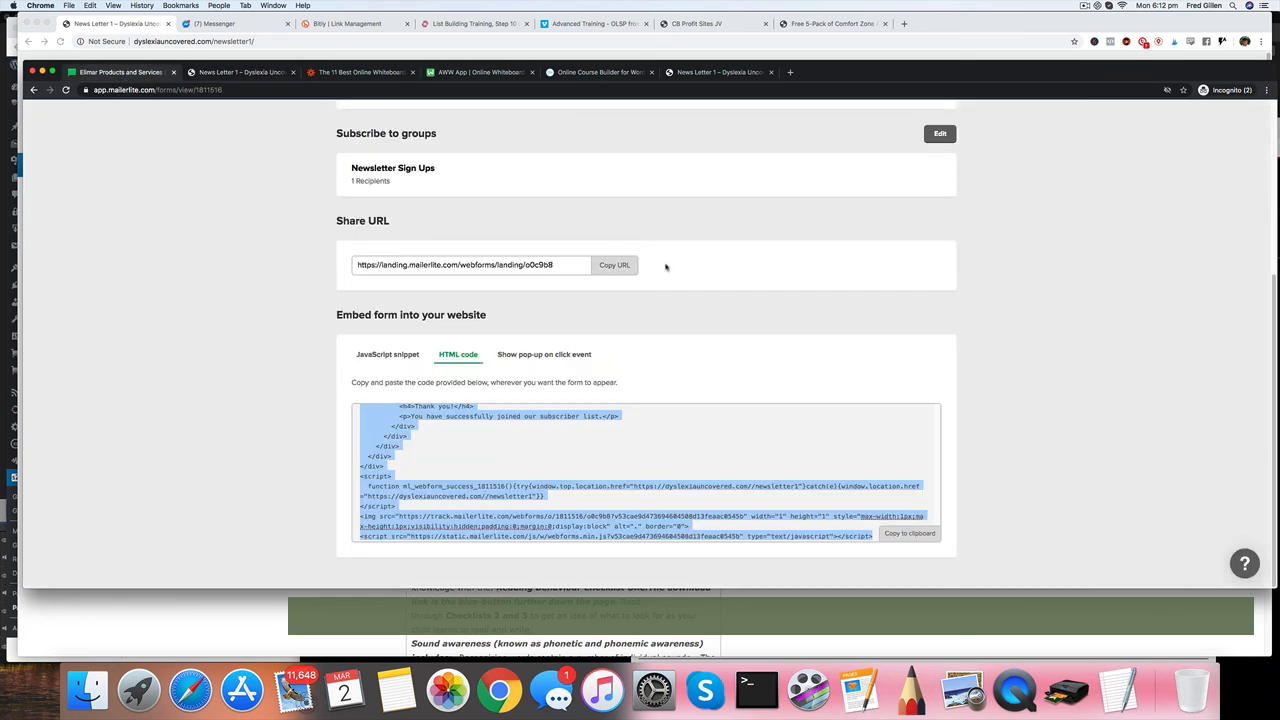
scroll(666, 267, "up", 5)
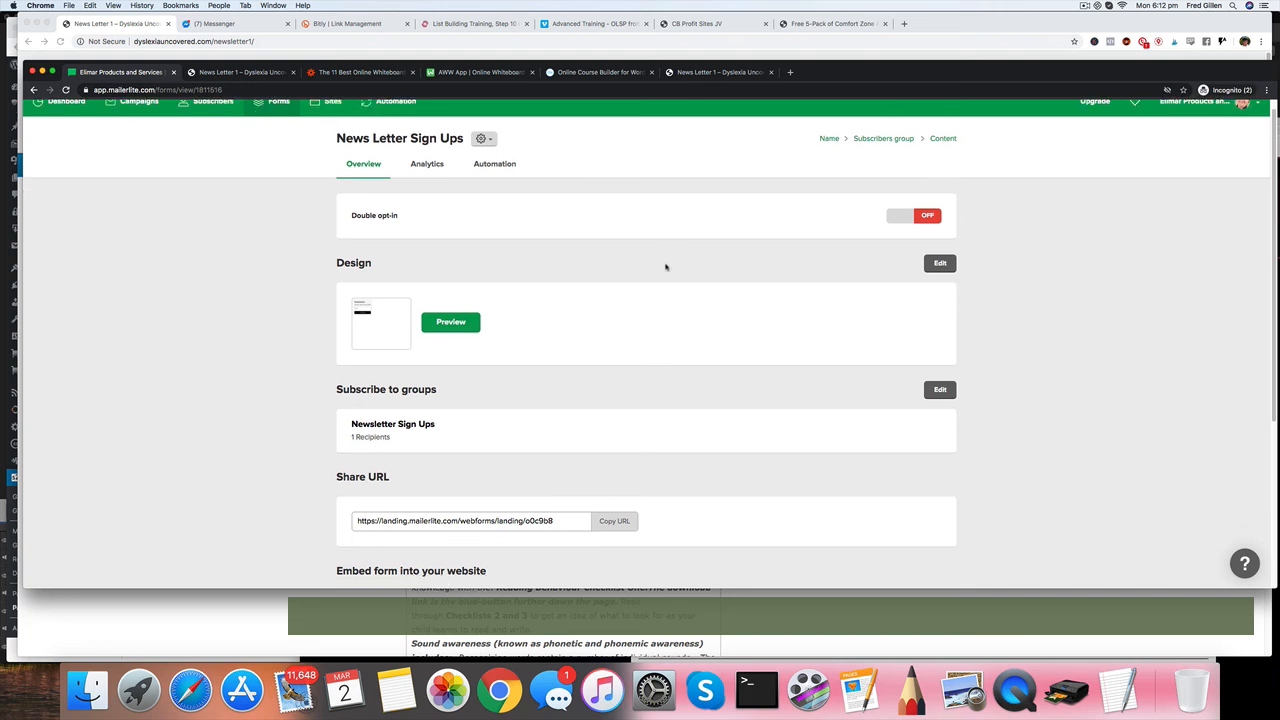
left_click(396, 115)
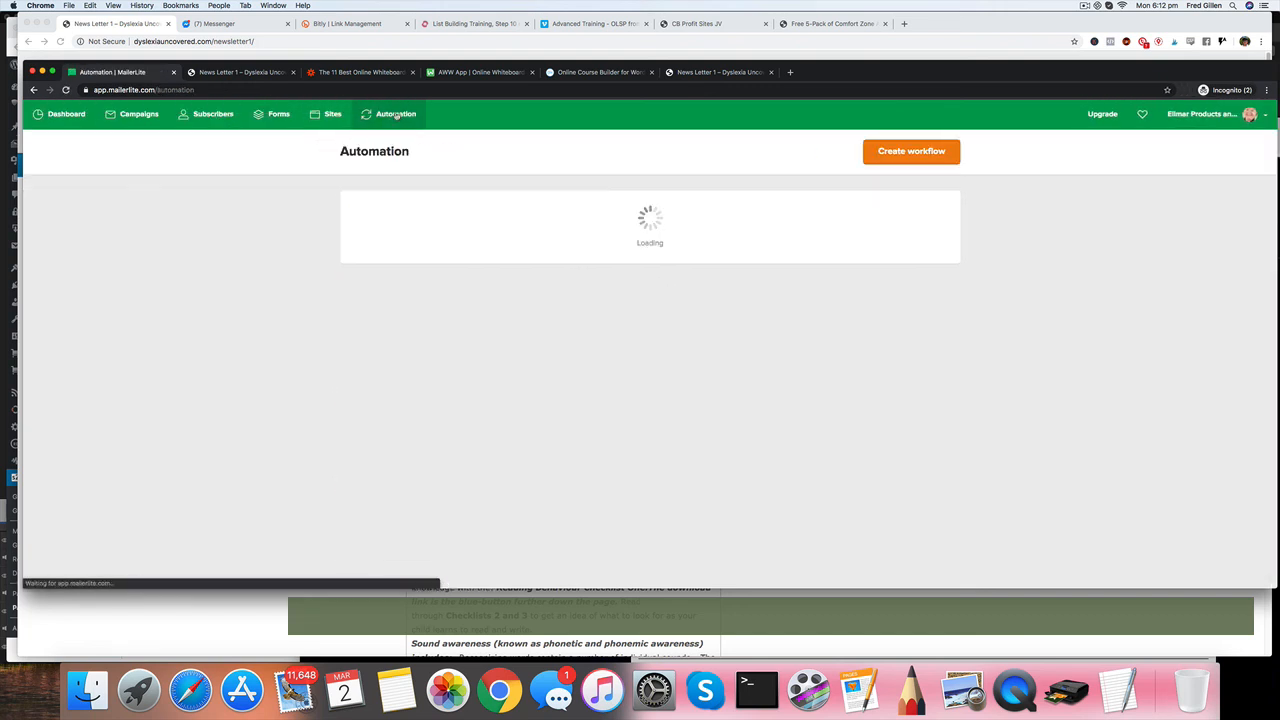